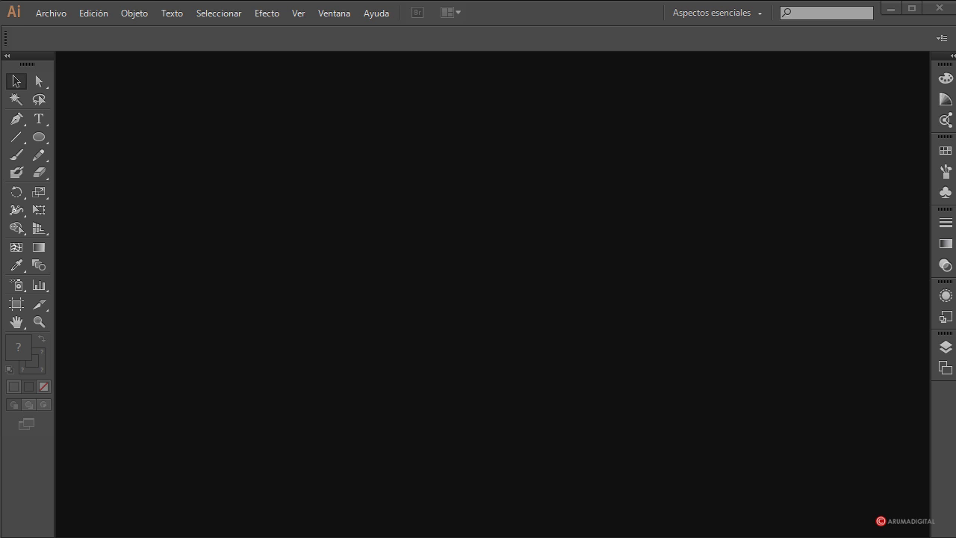
# Create a new document with one 1500 × 1500 px artboard in CMYK colour mode
pyautogui.click(53, 13)
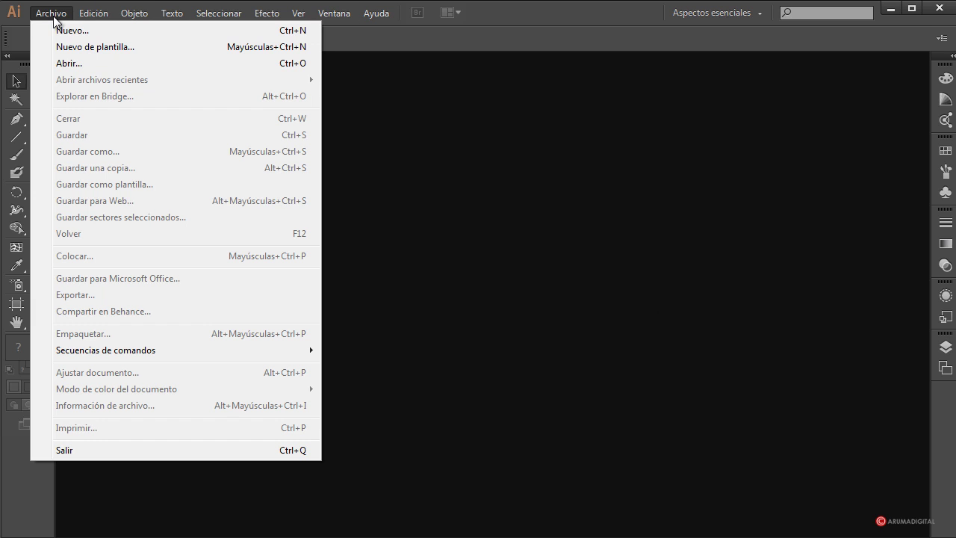
pyautogui.click(60, 29)
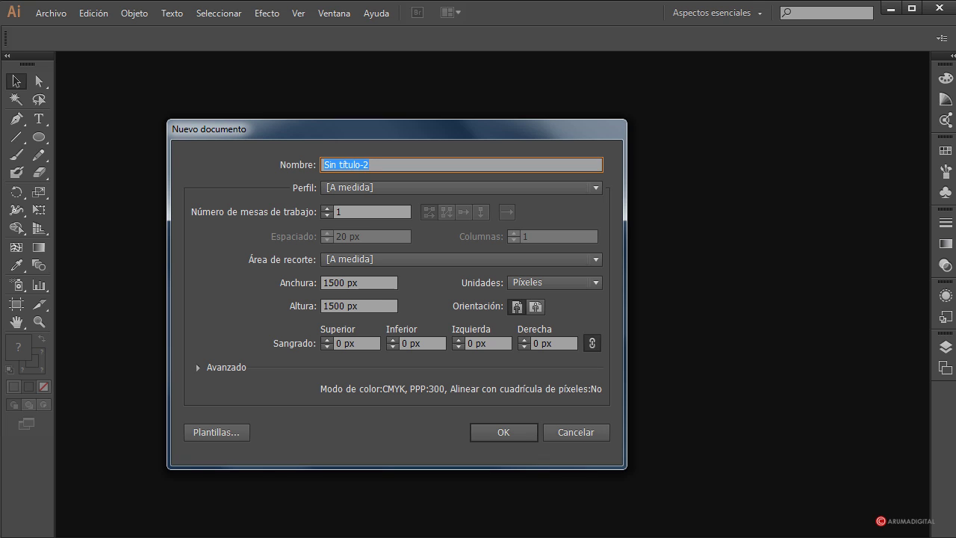
pyautogui.click(514, 433)
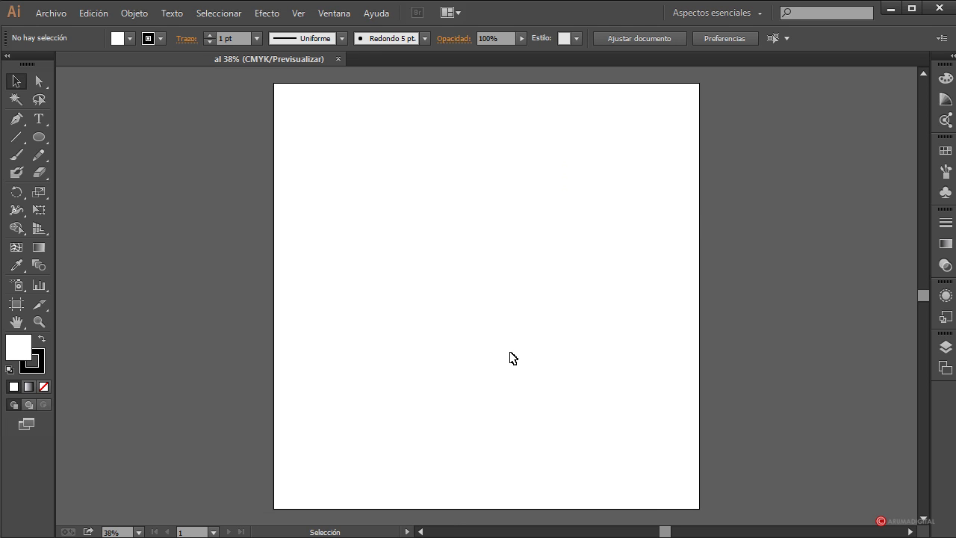
# Draw a perfect circle about 724 px in diameter from the centre of the artboard with the Ellipse tool
pyautogui.moveTo(42, 140); pyautogui.dragTo(111, 174)
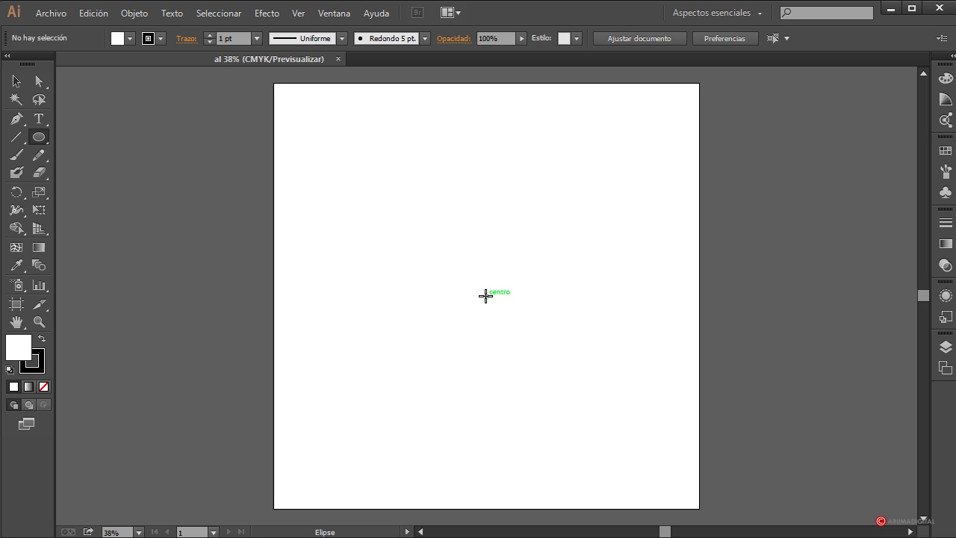
pyautogui.moveTo(486, 296); pyautogui.dragTo(552, 238)
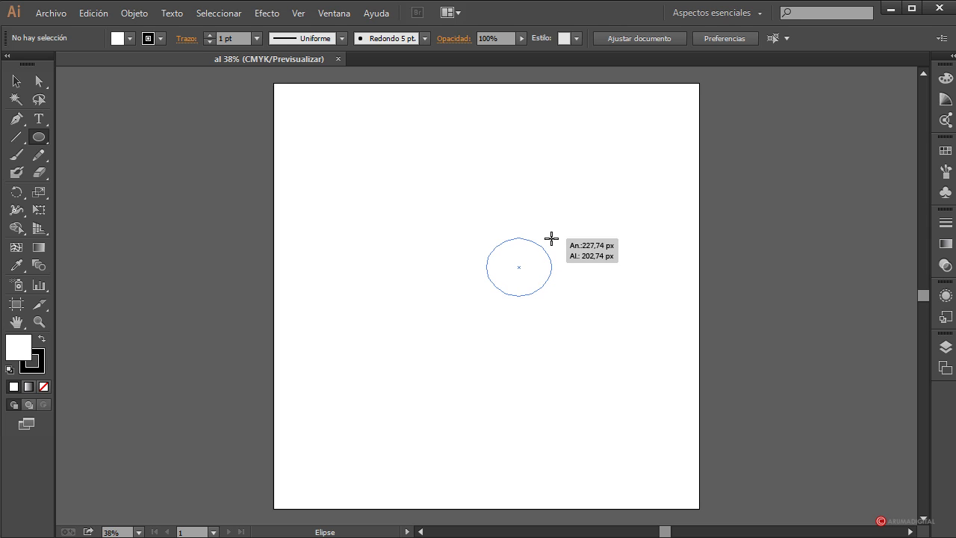
pyautogui.hotkey('alt', 'shift')
pyautogui.moveTo(551, 238)
pyautogui.mouseDown()
pyautogui.moveTo(595, 219)
pyautogui.moveTo(590, 247)
pyautogui.mouseUp()
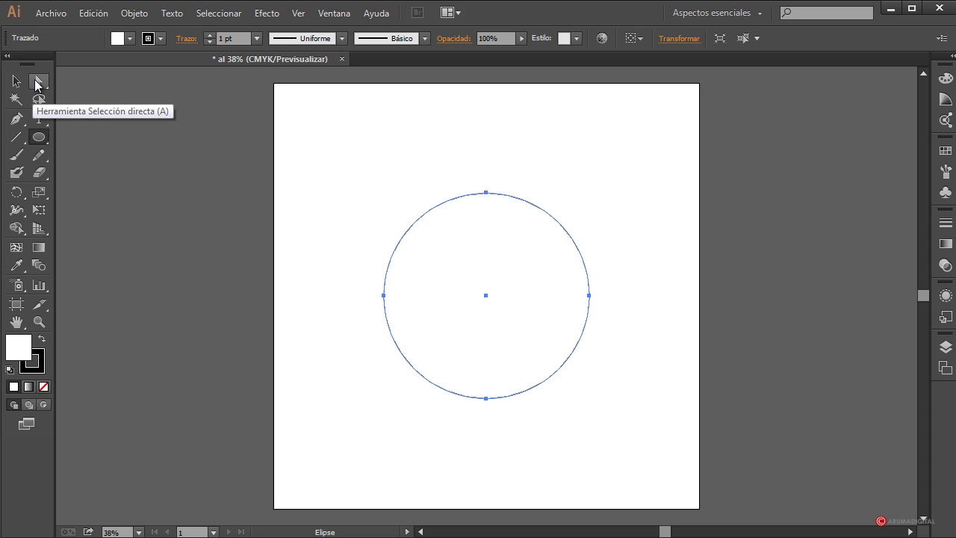
# Flatten the circle by raising its bottom anchor to about Y 1018 px and adjusting its top anchor to about Y 389 px
pyautogui.click(38, 83)
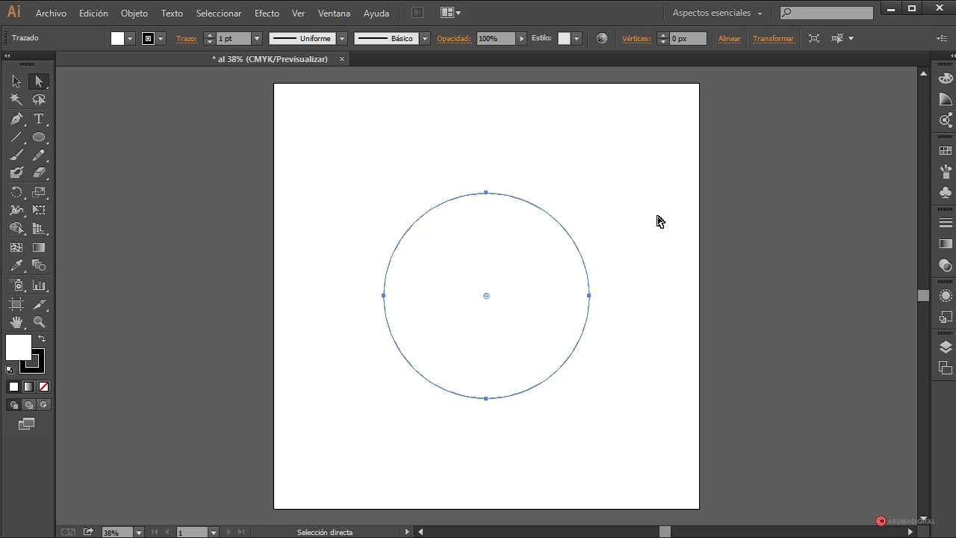
pyautogui.click(486, 398)
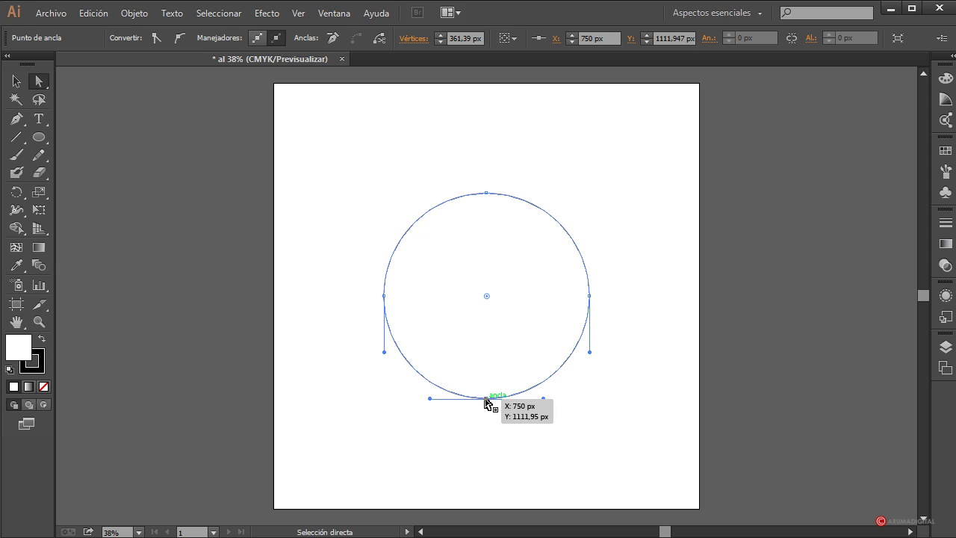
pyautogui.moveTo(486, 399); pyautogui.dragTo(486, 377)
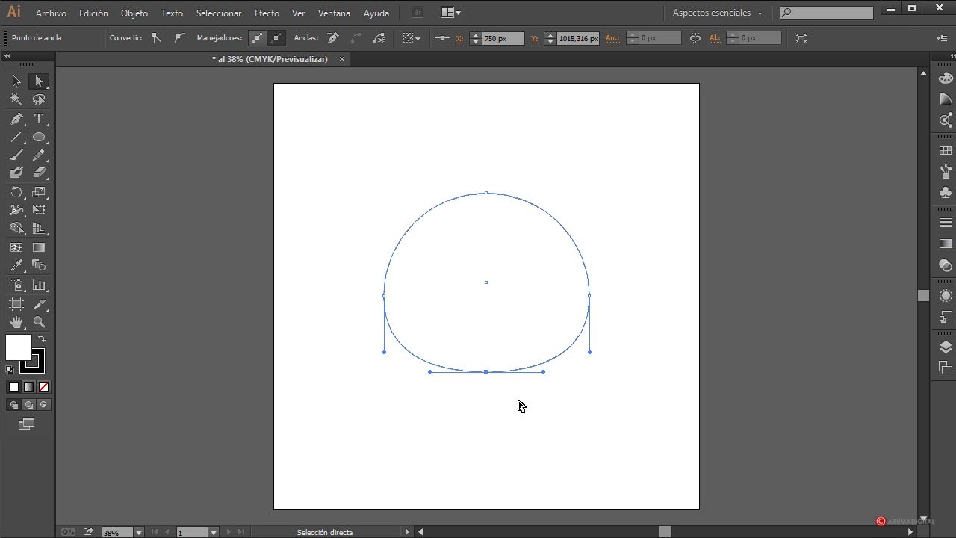
pyautogui.moveTo(487, 194); pyautogui.dragTo(487, 187)
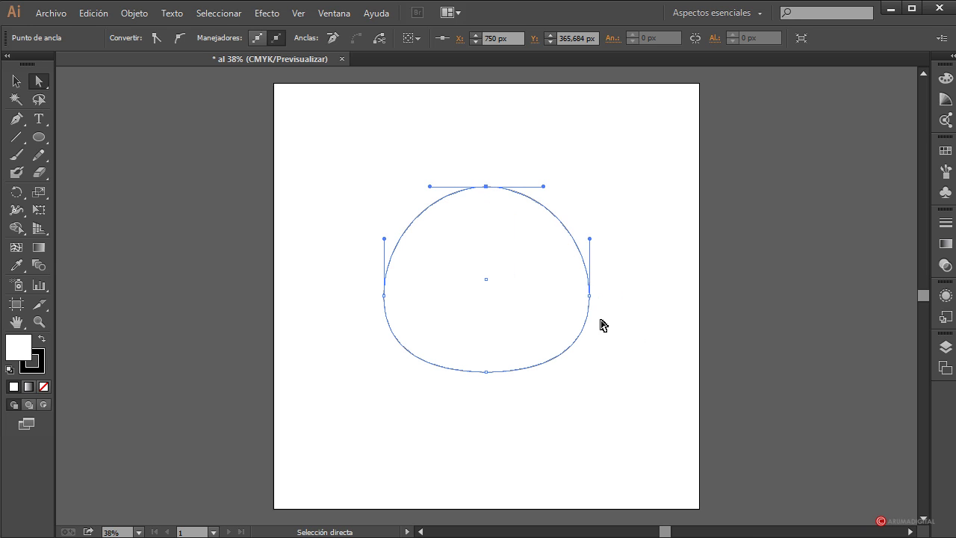
pyautogui.moveTo(486, 194); pyautogui.dragTo(486, 200)
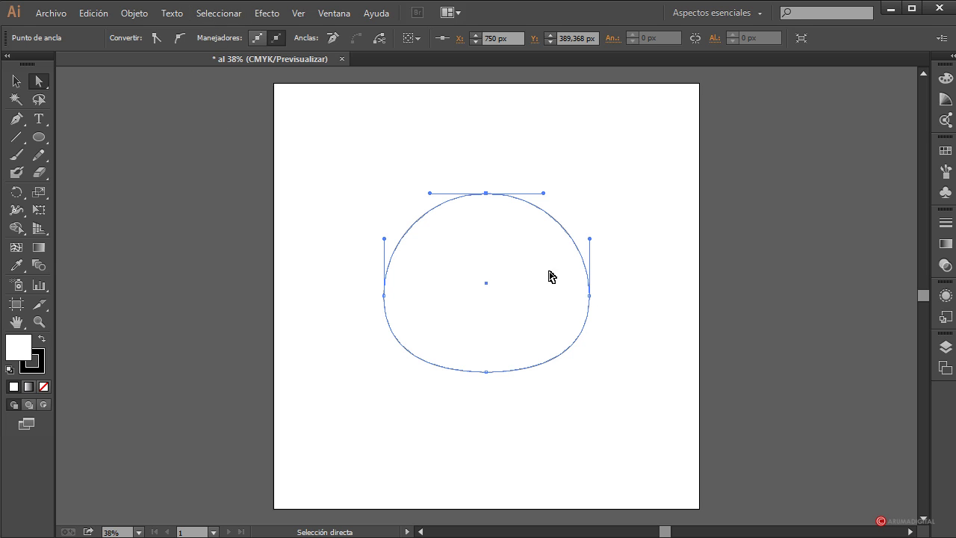
# Fill the flattened shape with a white-to-black radial gradient
pyautogui.click(18, 85)
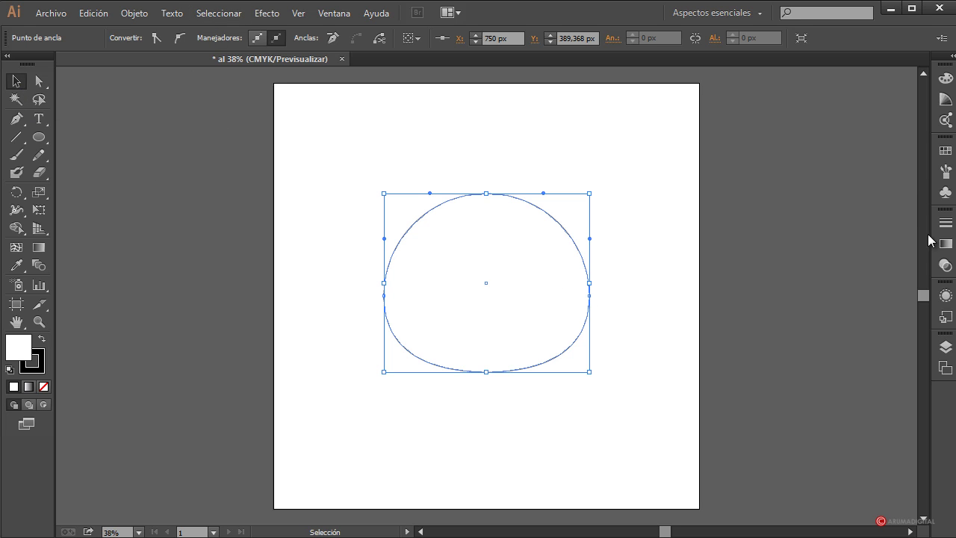
pyautogui.click(952, 249)
pyautogui.click(857, 232)
pyautogui.click(834, 266)
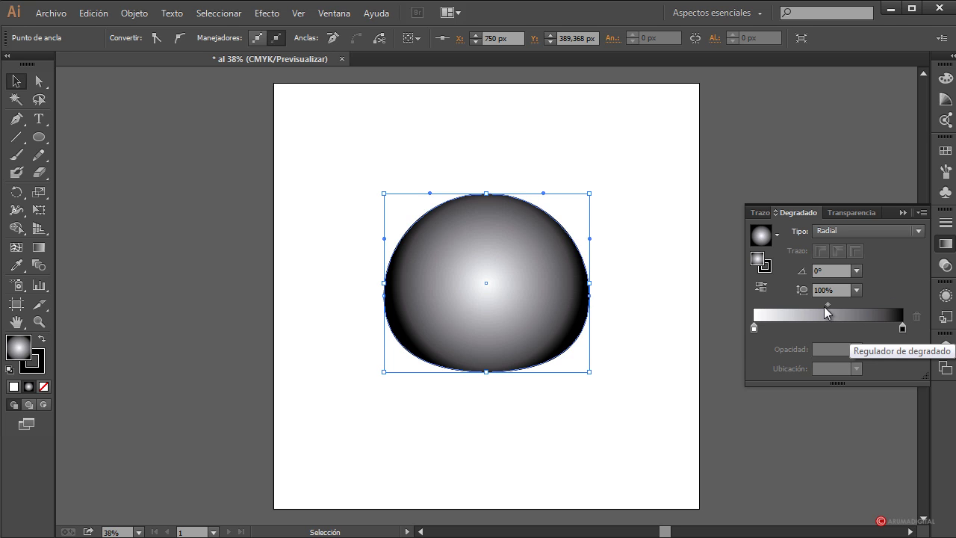
# Shift the gradient's midpoint close to its dark end, lighten the end stop to about 19% black, and deselect the shape
pyautogui.moveTo(828, 304); pyautogui.dragTo(886, 309)
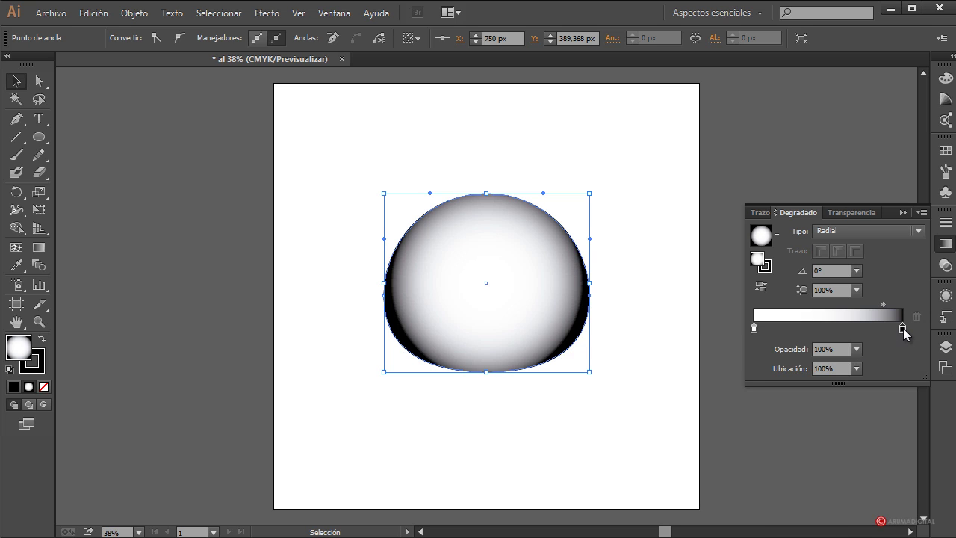
pyautogui.doubleClick(904, 329)
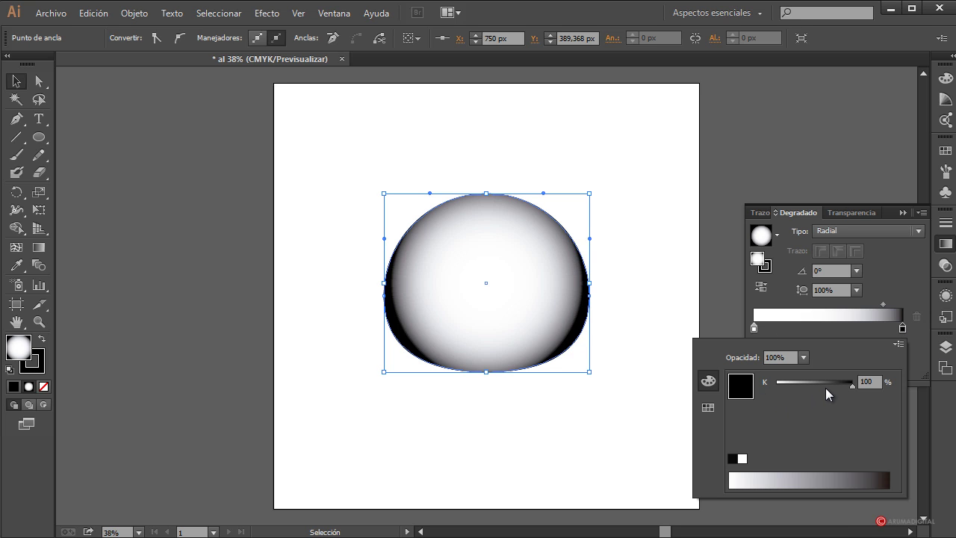
pyautogui.moveTo(827, 387); pyautogui.dragTo(791, 385)
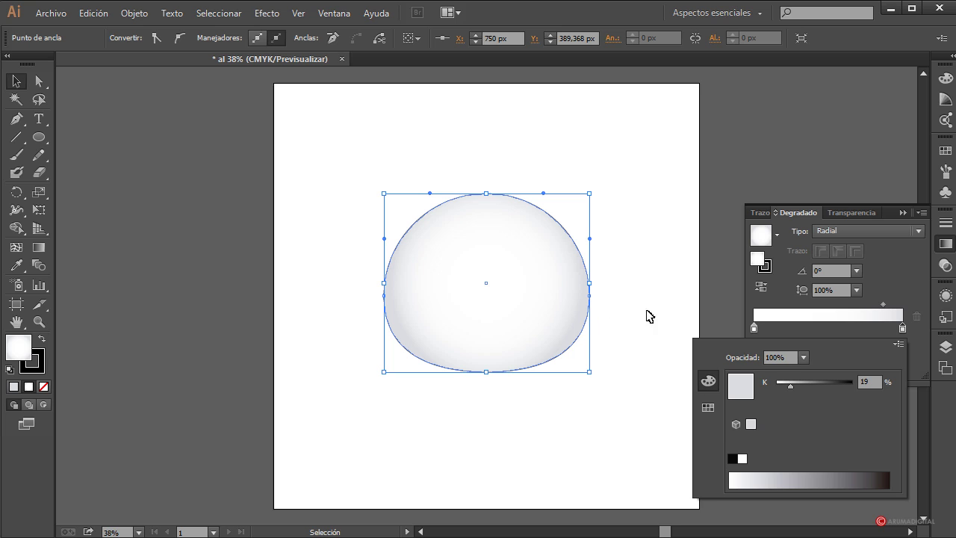
pyautogui.moveTo(792, 387); pyautogui.dragTo(789, 387)
pyautogui.click(669, 303)
pyautogui.click(670, 303)
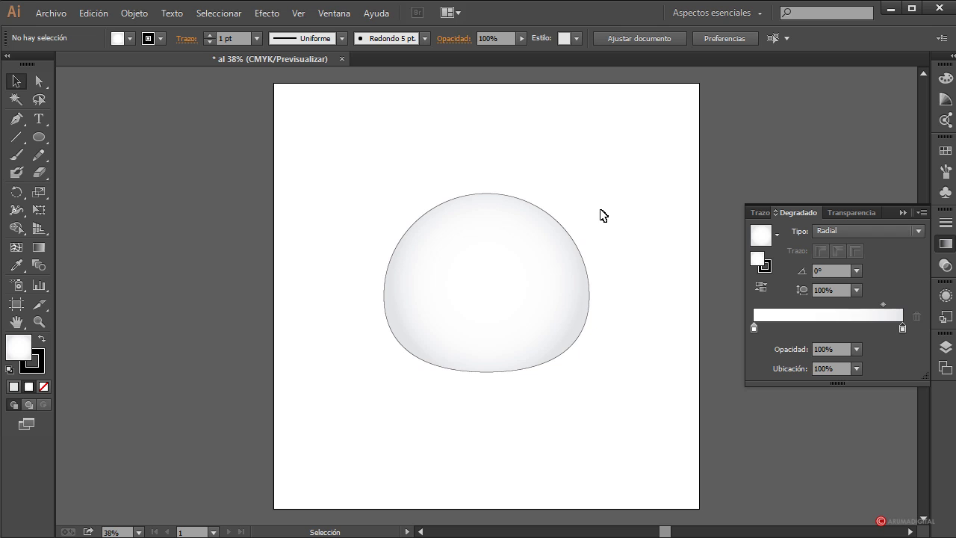
# Remove the stroke from the large gradient shape and deselect it
pyautogui.moveTo(597, 191); pyautogui.dragTo(540, 289)
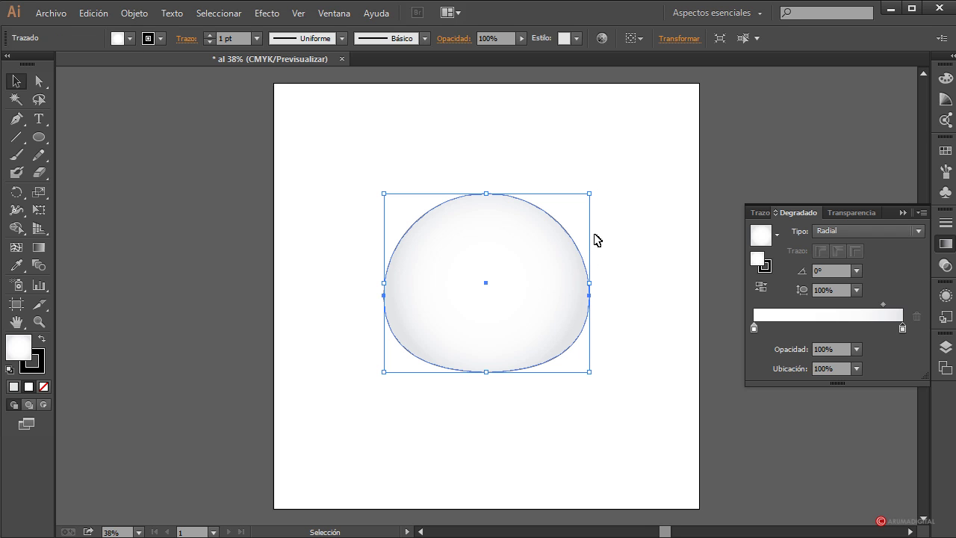
pyautogui.click(160, 38)
pyautogui.click(6, 65)
pyautogui.click(463, 122)
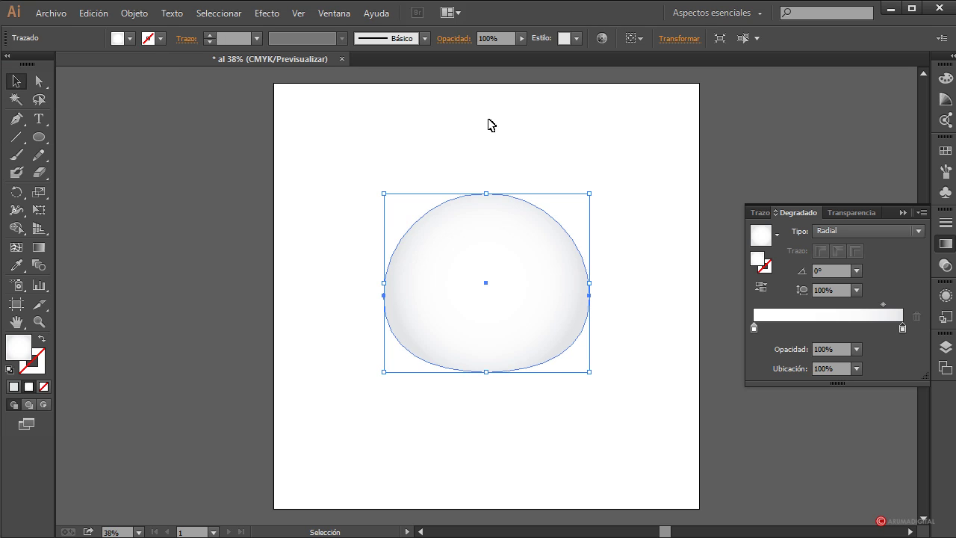
pyautogui.click(489, 124)
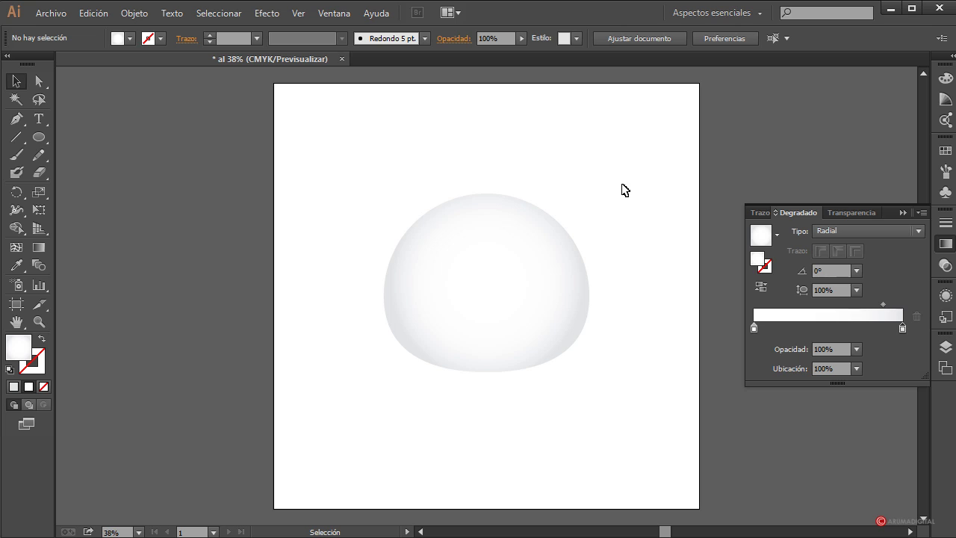
# Draw a small circle above and to the left of the large shape with the same white-grey radial fill
pyautogui.click(43, 143)
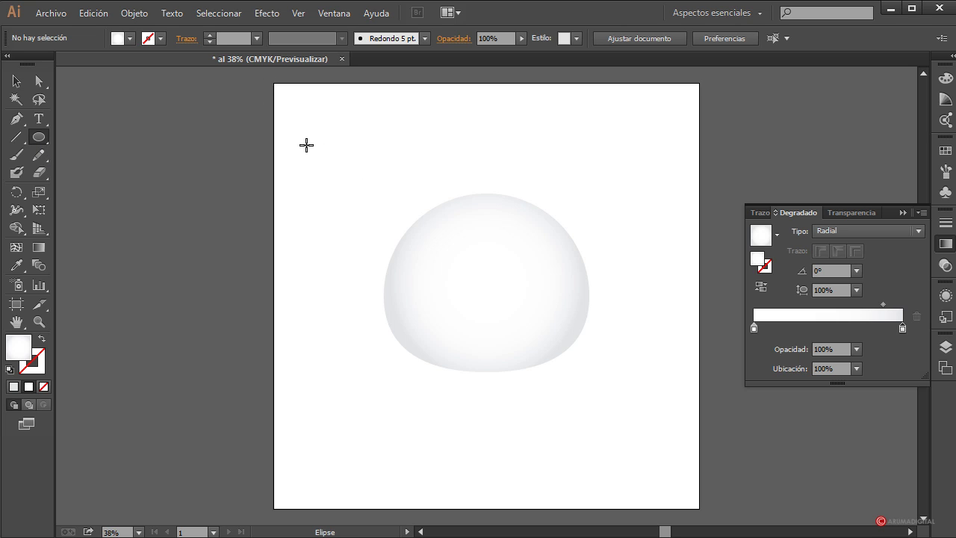
pyautogui.moveTo(313, 133); pyautogui.dragTo(387, 208)
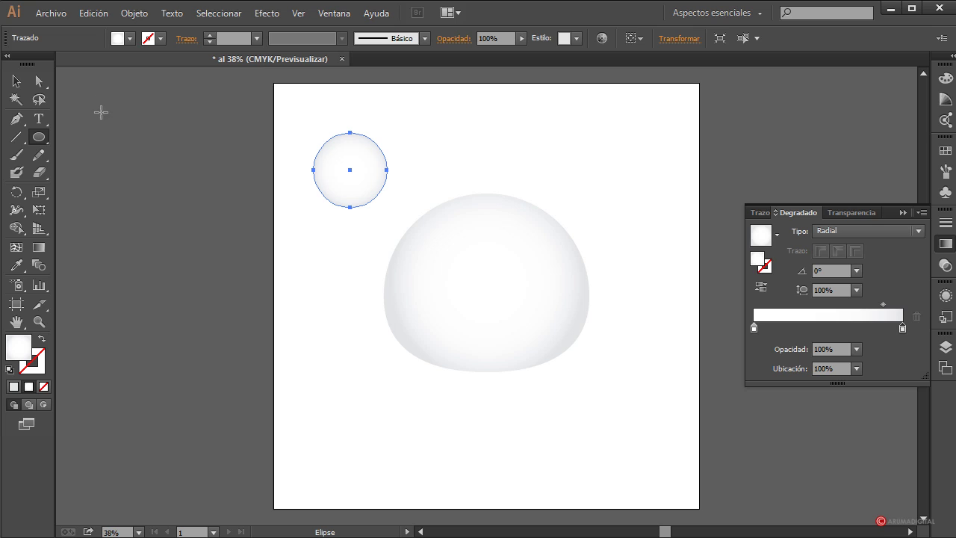
pyautogui.click(16, 81)
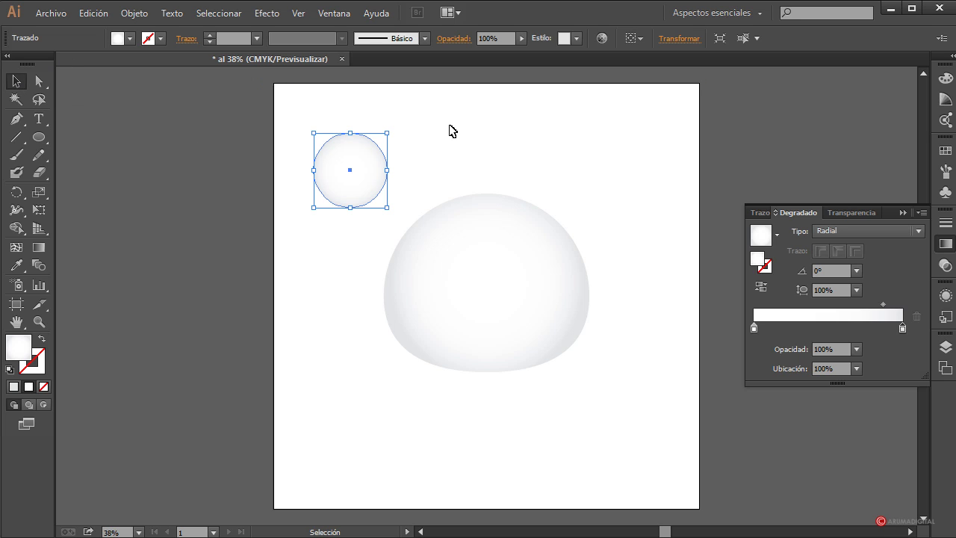
pyautogui.press('a')
pyautogui.press('v')
pyautogui.press('a')
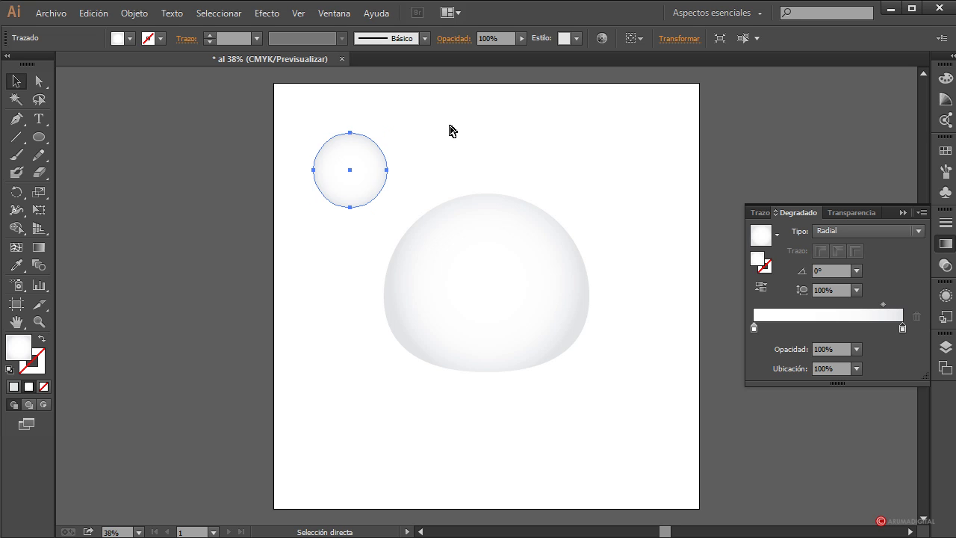
pyautogui.press('v')
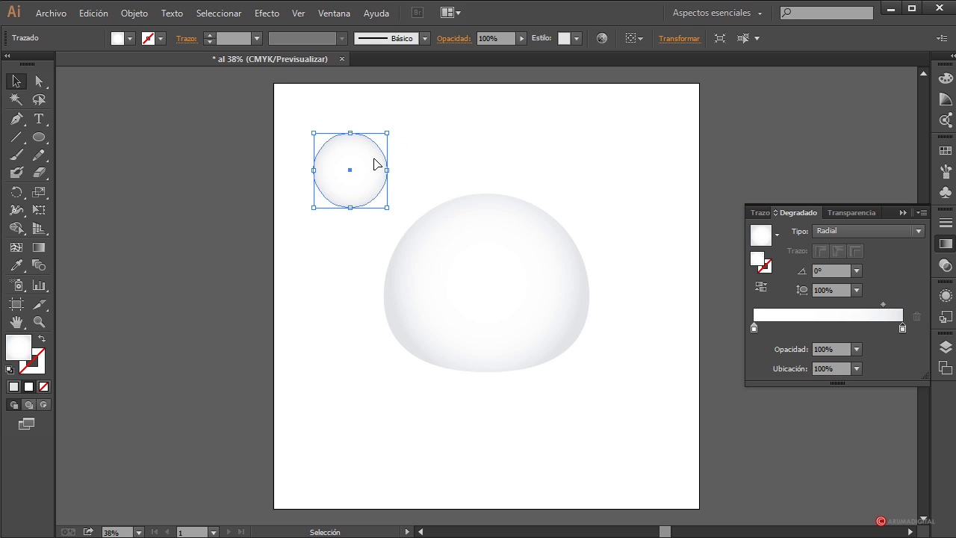
# Duplicate the small circle in front, shrink the copy about its centre, and offset it slightly down and to the left
pyautogui.press('shift')
pyautogui.moveTo(389, 135); pyautogui.dragTo(381, 139)
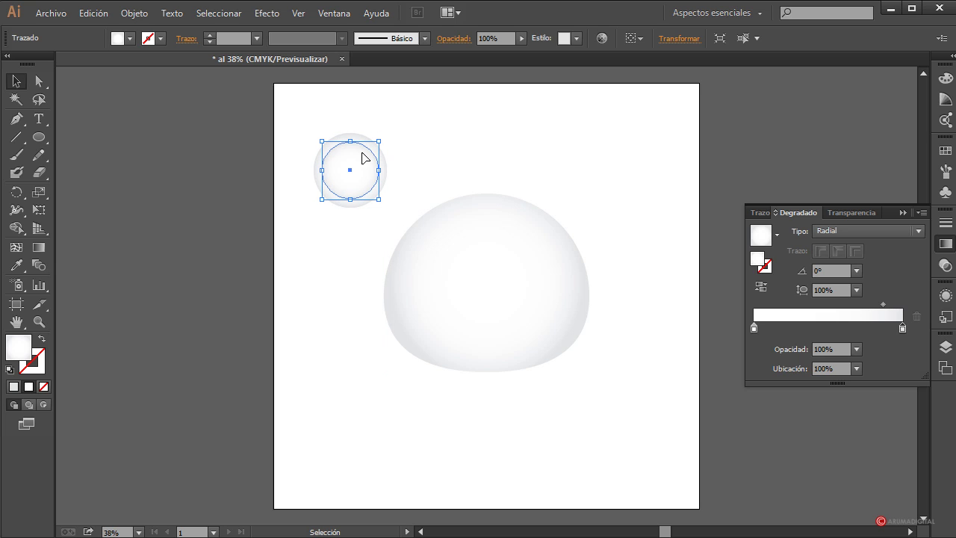
pyautogui.moveTo(366, 159); pyautogui.dragTo(363, 161)
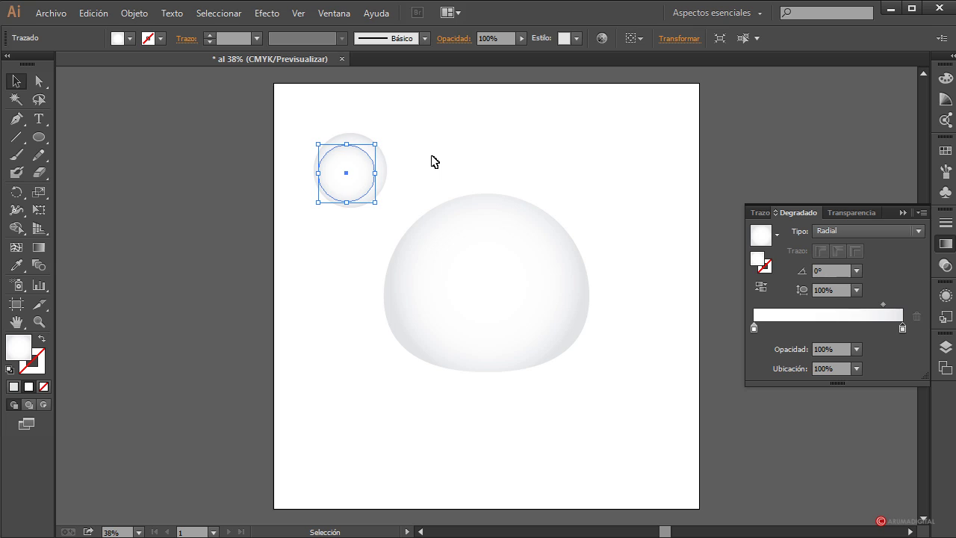
pyautogui.click(433, 160)
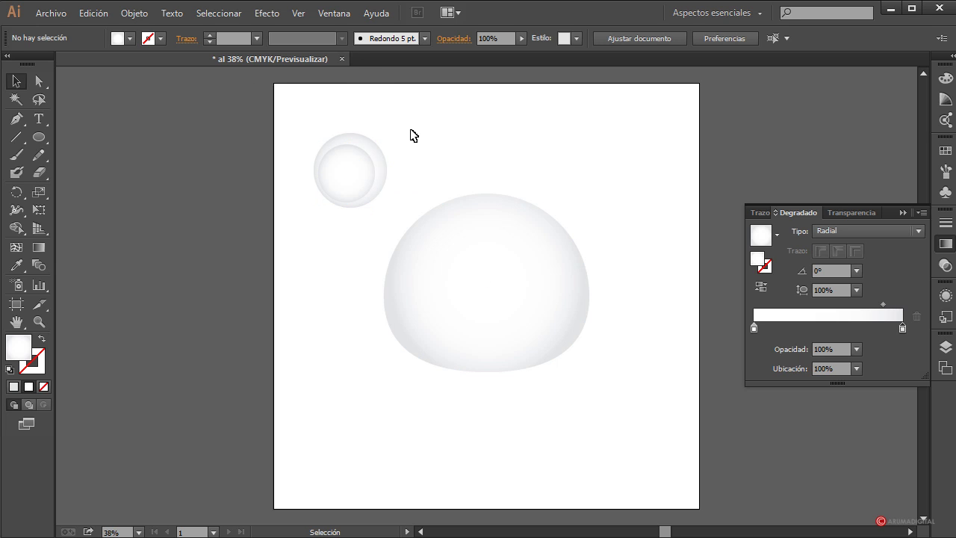
# Recolour the inner circle's radial gradient with its midpoint at about 49%, an 84% black centre stop and a 100% black outer stop
pyautogui.click(366, 186)
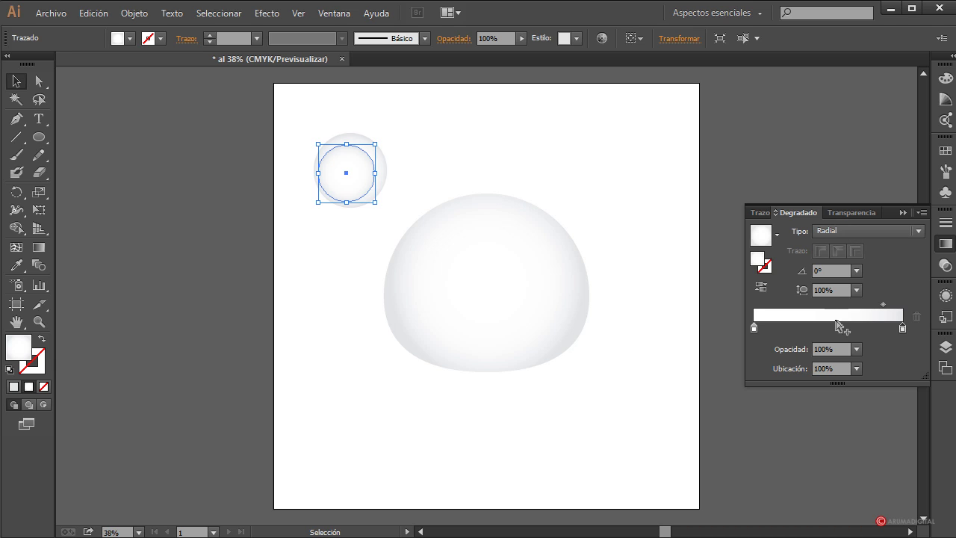
pyautogui.moveTo(882, 303); pyautogui.dragTo(825, 306)
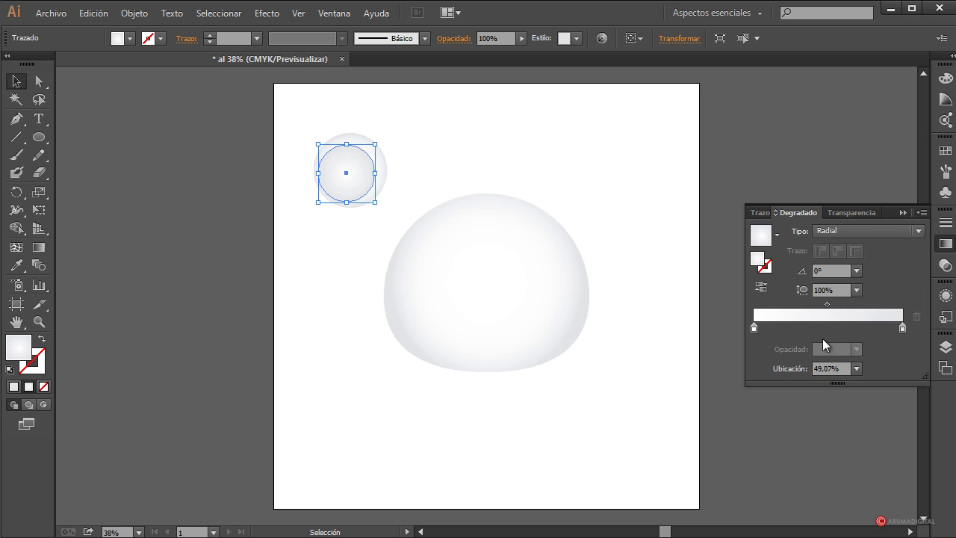
pyautogui.doubleClick(902, 328)
pyautogui.moveTo(789, 387); pyautogui.dragTo(873, 391)
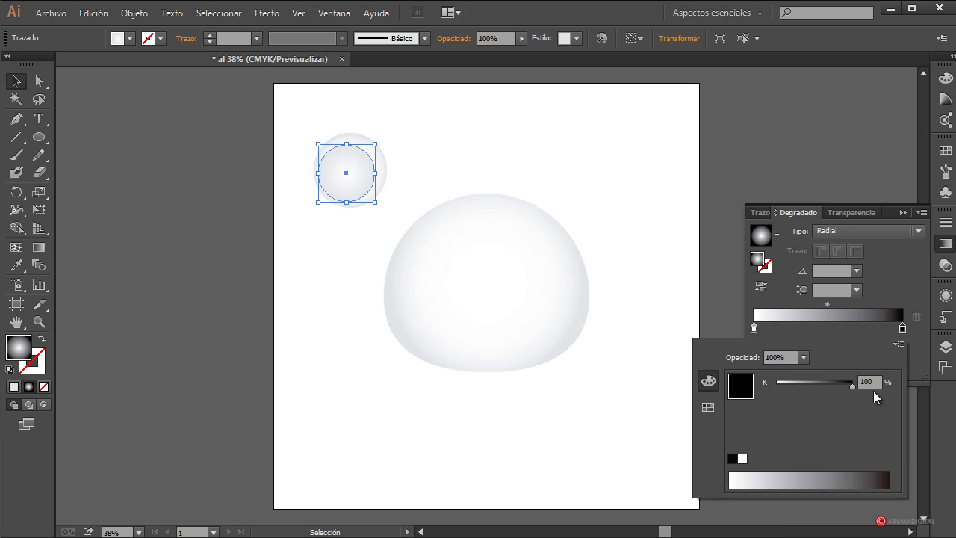
pyautogui.click(755, 329)
pyautogui.doubleClick(754, 329)
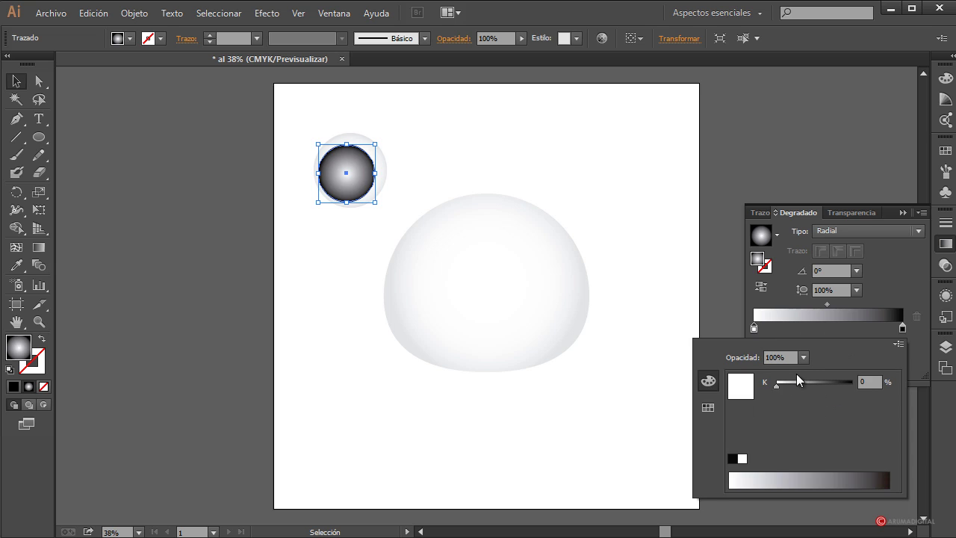
pyautogui.moveTo(781, 387); pyautogui.dragTo(842, 387)
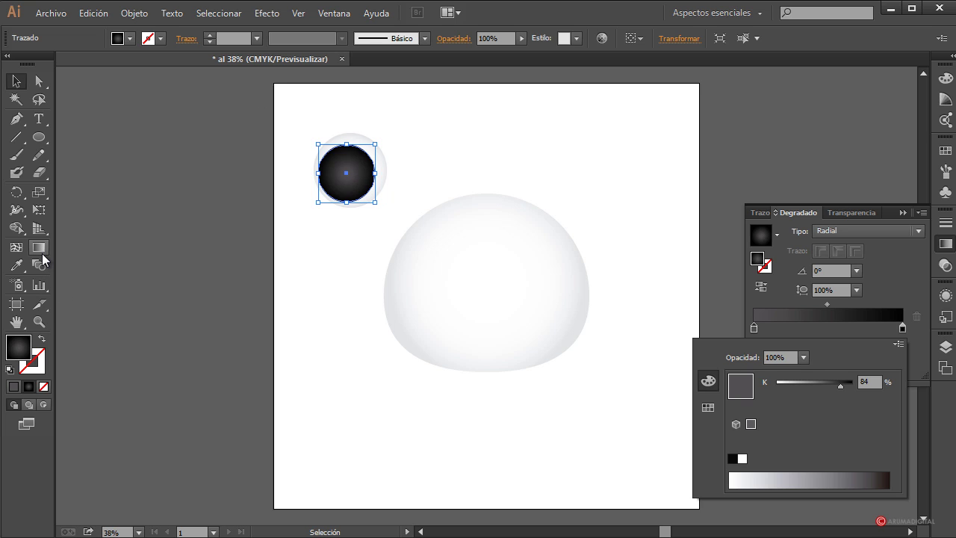
pyautogui.press('Escape')
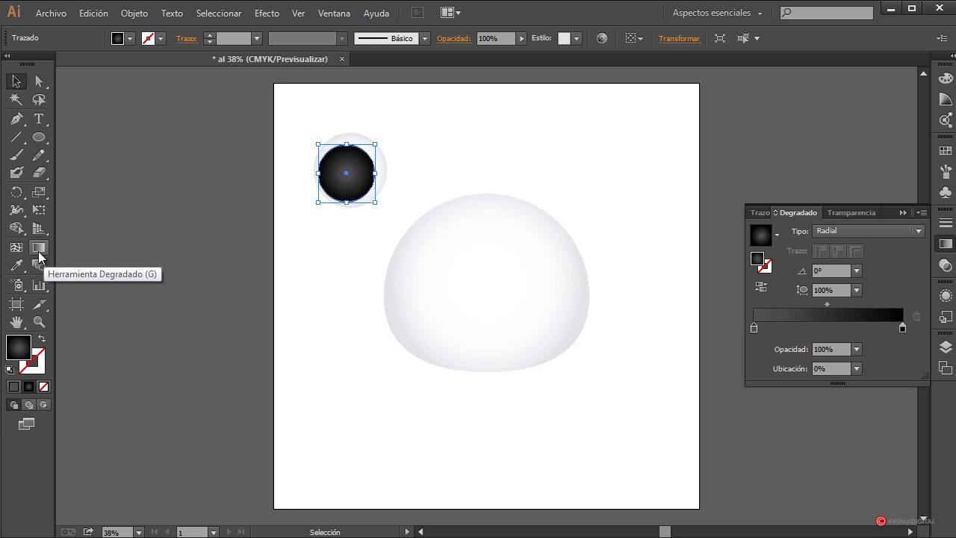
# Shift the inner circle's gradient centre down and to the left with the Gradient tool
pyautogui.click(42, 254)
pyautogui.moveTo(346, 177); pyautogui.dragTo(341, 180)
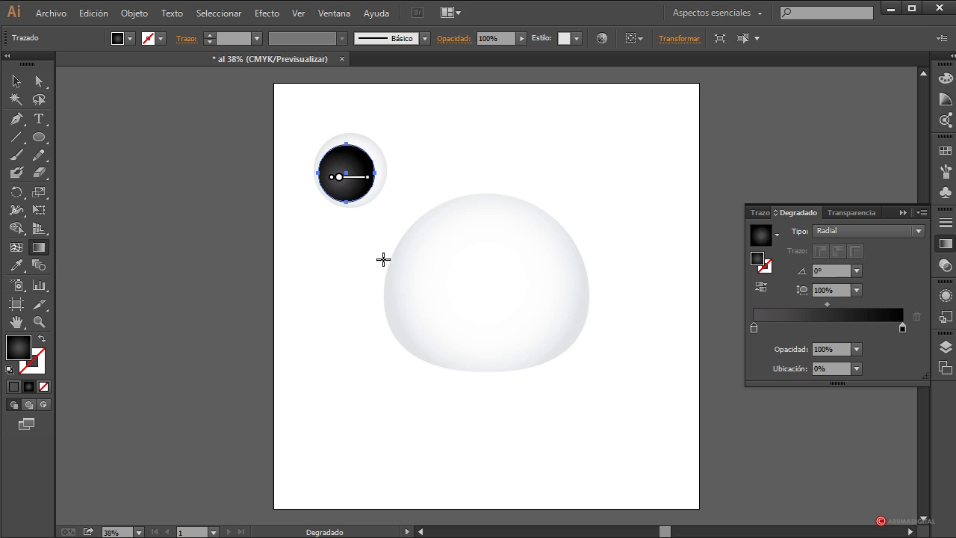
# Recolour the outer small circle's radial gradient with a 100% black outer stop and an 87% black centre stop
pyautogui.click(16, 81)
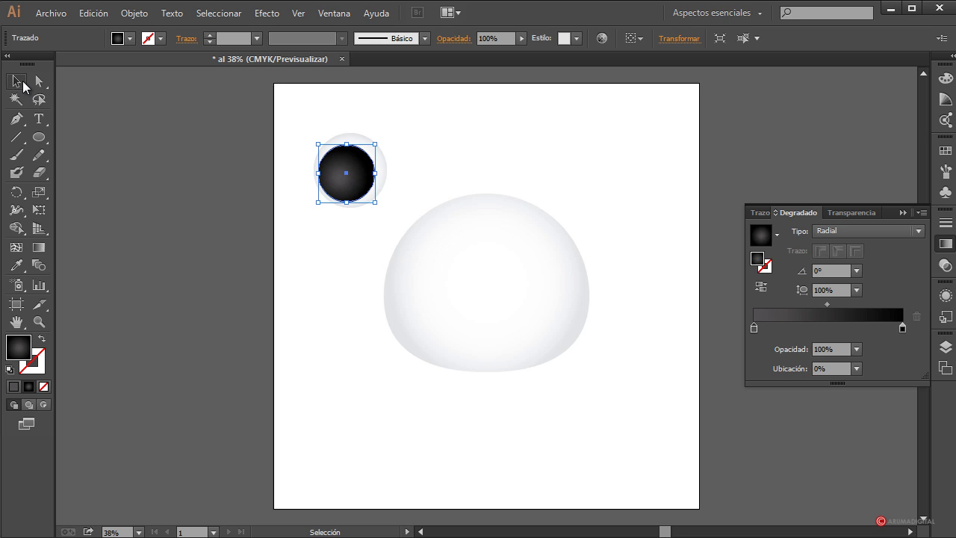
pyautogui.click(383, 156)
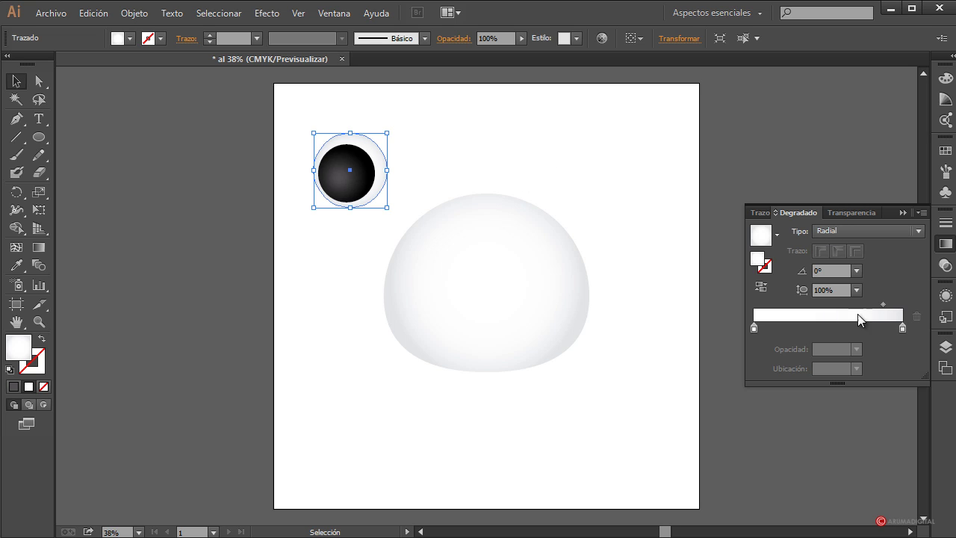
pyautogui.doubleClick(903, 328)
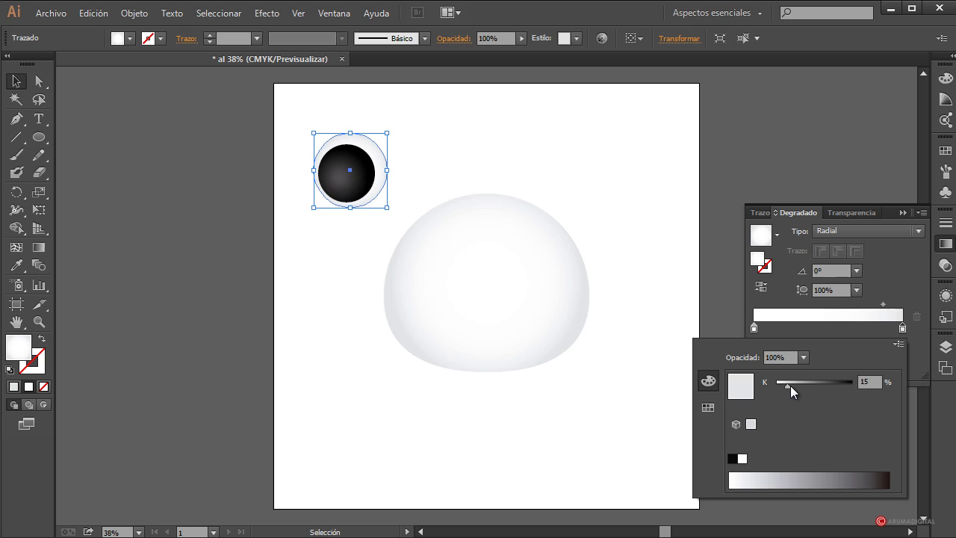
pyautogui.moveTo(791, 386); pyautogui.dragTo(870, 397)
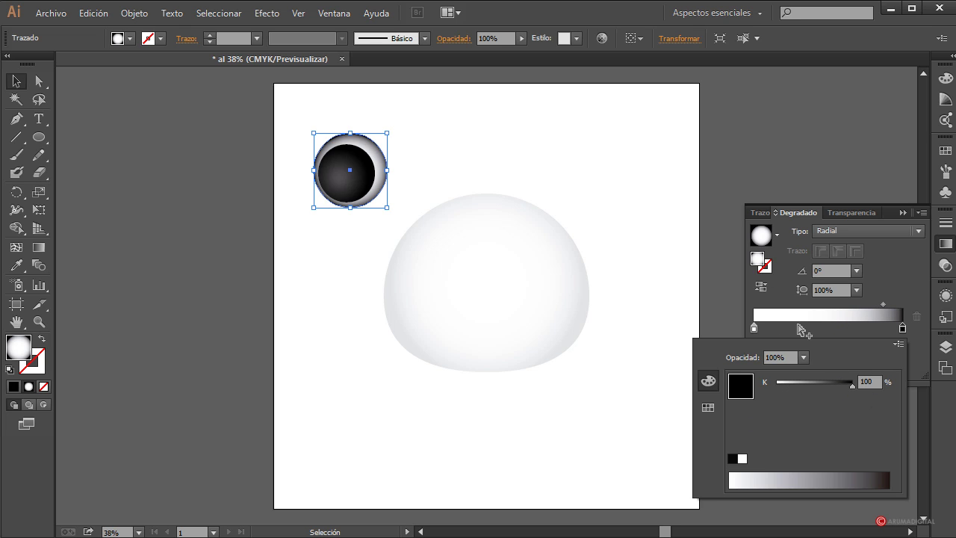
pyautogui.doubleClick(755, 329)
pyautogui.moveTo(799, 383); pyautogui.dragTo(842, 387)
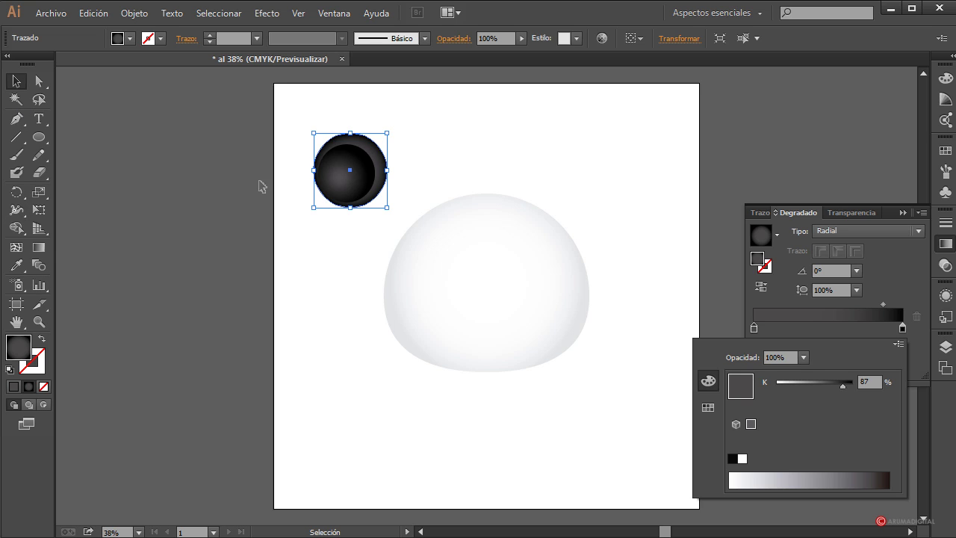
# Shift the outer circle's gradient centre up and to the right with the Gradient tool
pyautogui.click(40, 249)
pyautogui.click(40, 249)
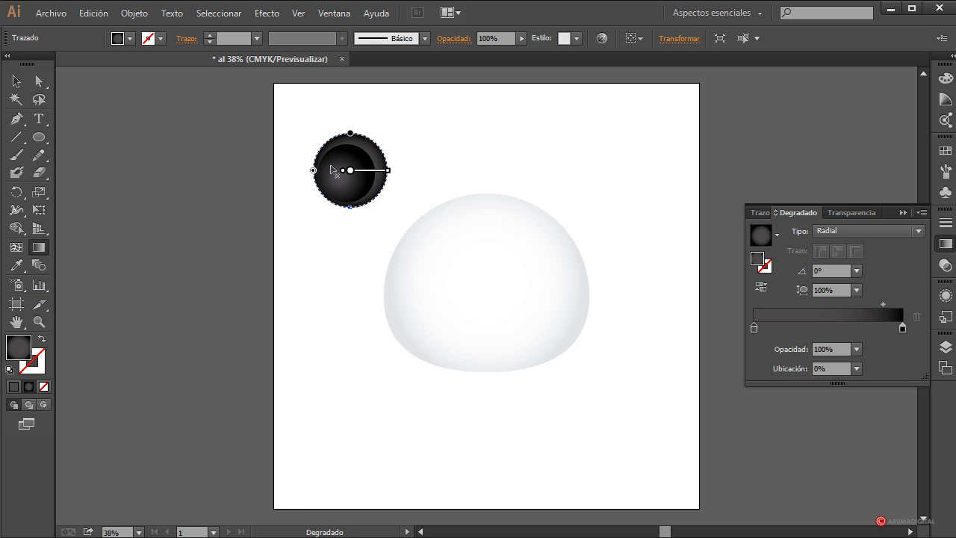
pyautogui.moveTo(348, 162); pyautogui.dragTo(367, 166)
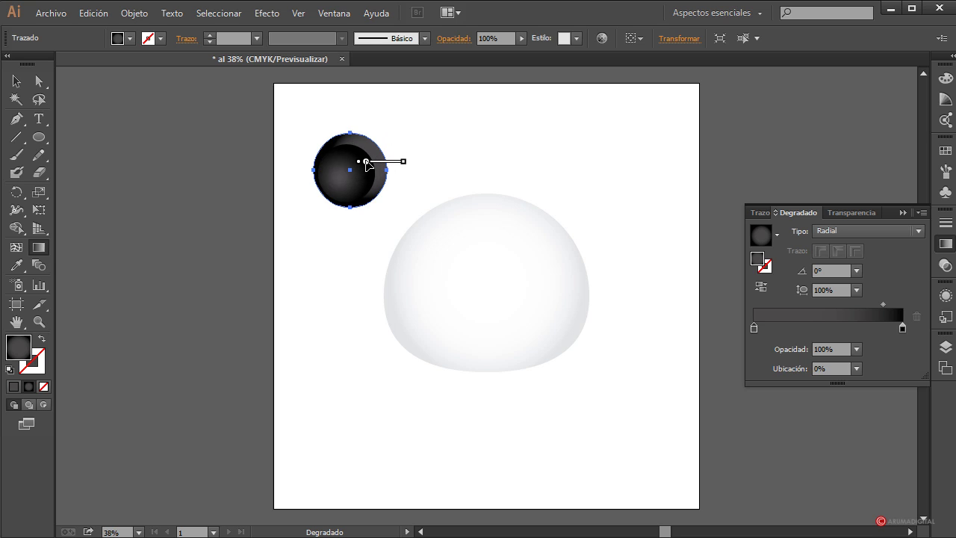
pyautogui.moveTo(401, 162); pyautogui.dragTo(408, 162)
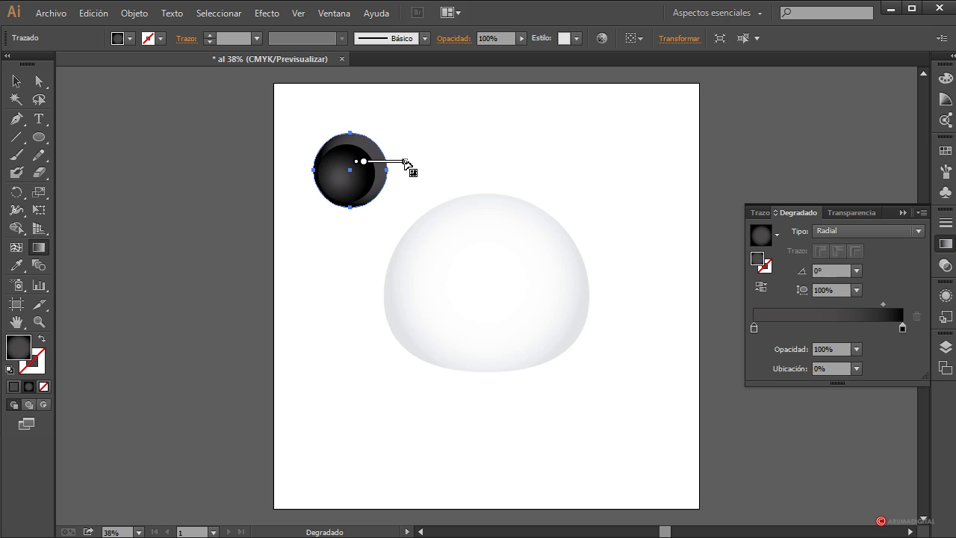
# Move the inner circle slightly to the right so it sits roughly centred horizontally within the outer circle
pyautogui.click(17, 81)
pyautogui.click(395, 243)
pyautogui.moveTo(345, 191)
pyautogui.mouseDown()
pyautogui.moveTo(352, 184)
pyautogui.moveTo(357, 194)
pyautogui.mouseUp()
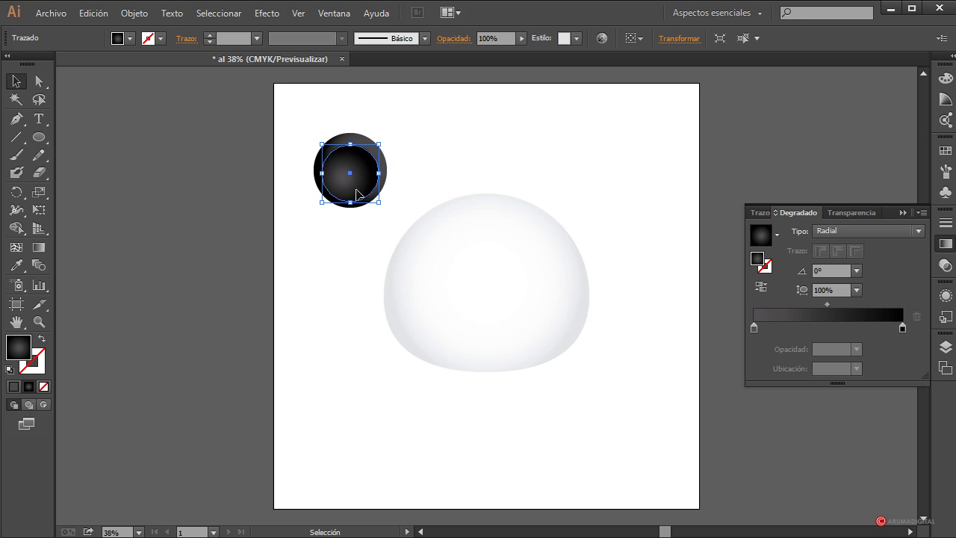
pyautogui.click(431, 170)
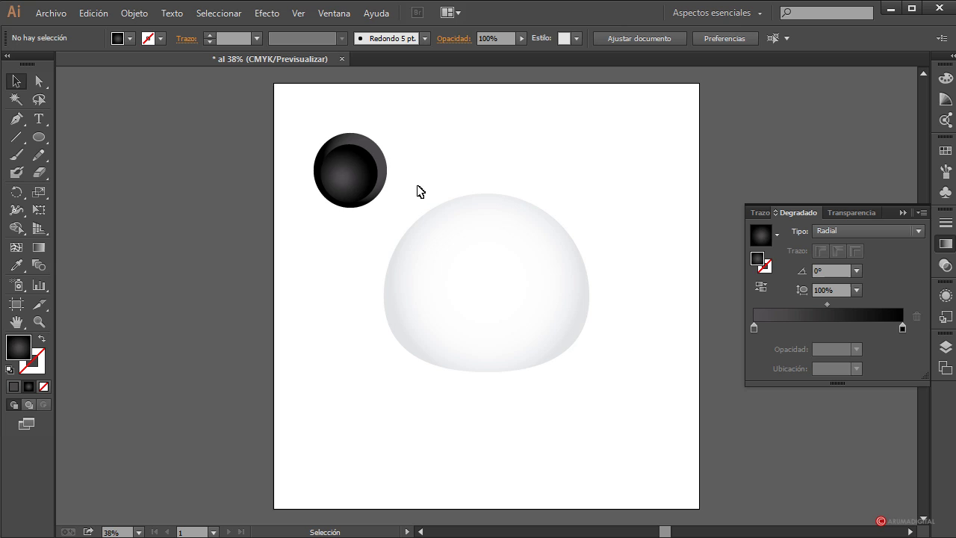
# Set the outer circle's gradient to a 94% black outer stop and a 91% black centre stop
pyautogui.click(378, 156)
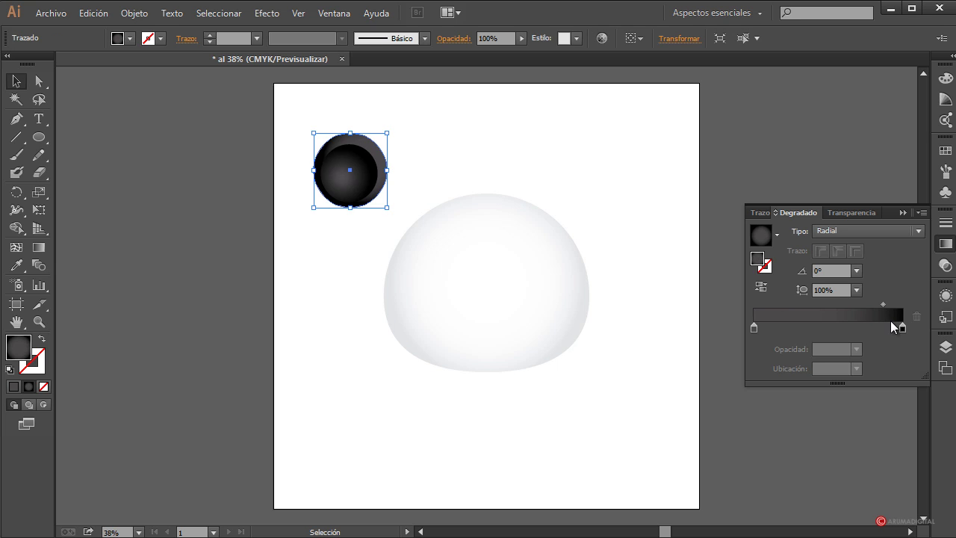
pyautogui.click(902, 328)
pyautogui.doubleClick(903, 328)
pyautogui.moveTo(854, 387); pyautogui.dragTo(849, 387)
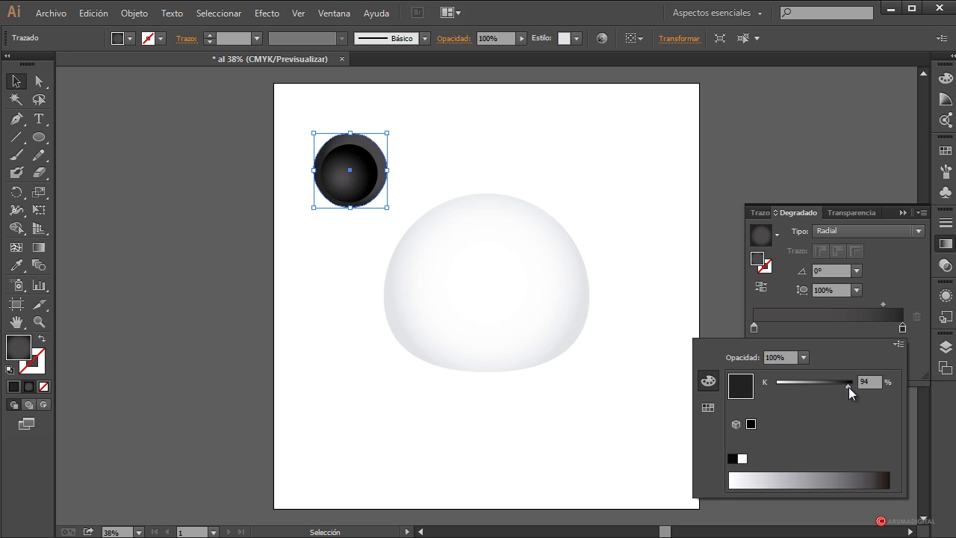
pyautogui.click(780, 300)
pyautogui.click(754, 328)
pyautogui.doubleClick(754, 328)
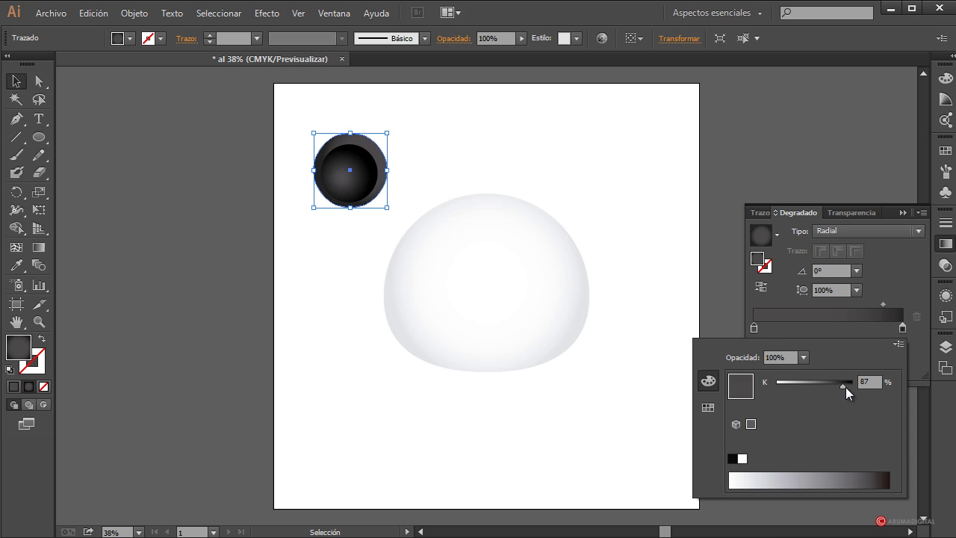
pyautogui.moveTo(845, 387); pyautogui.dragTo(848, 387)
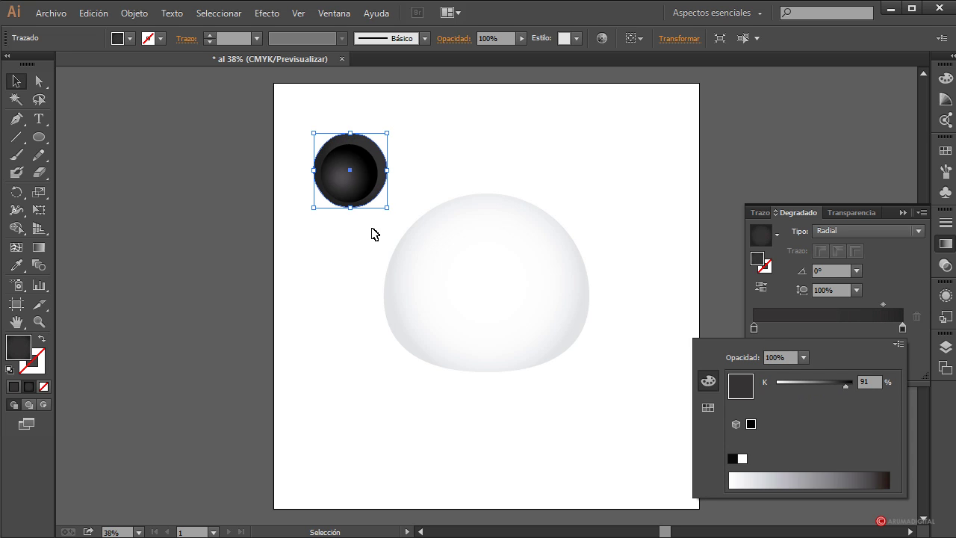
pyautogui.click(488, 176)
pyautogui.click(485, 158)
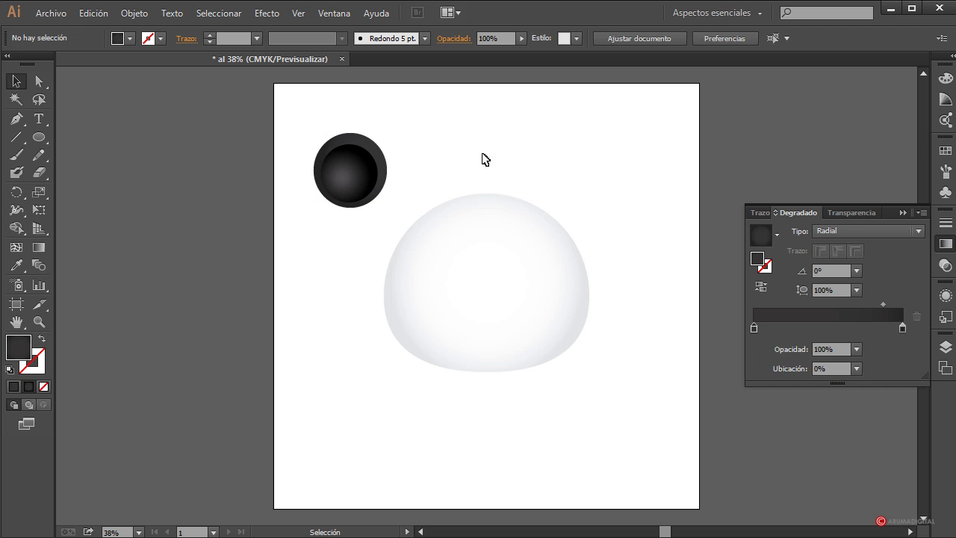
# Group the inner and outer dark circles into one ear
pyautogui.moveTo(303, 108); pyautogui.dragTo(414, 258)
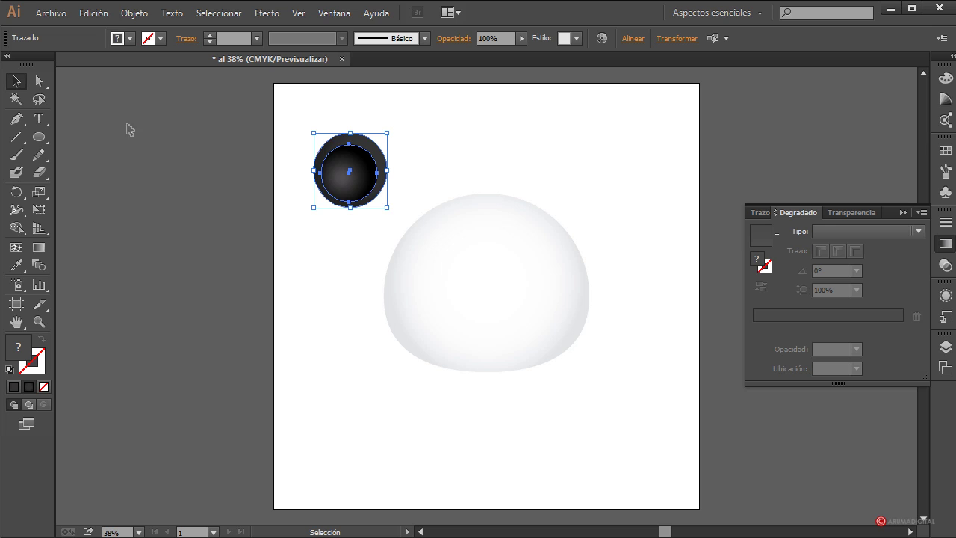
pyautogui.click(134, 13)
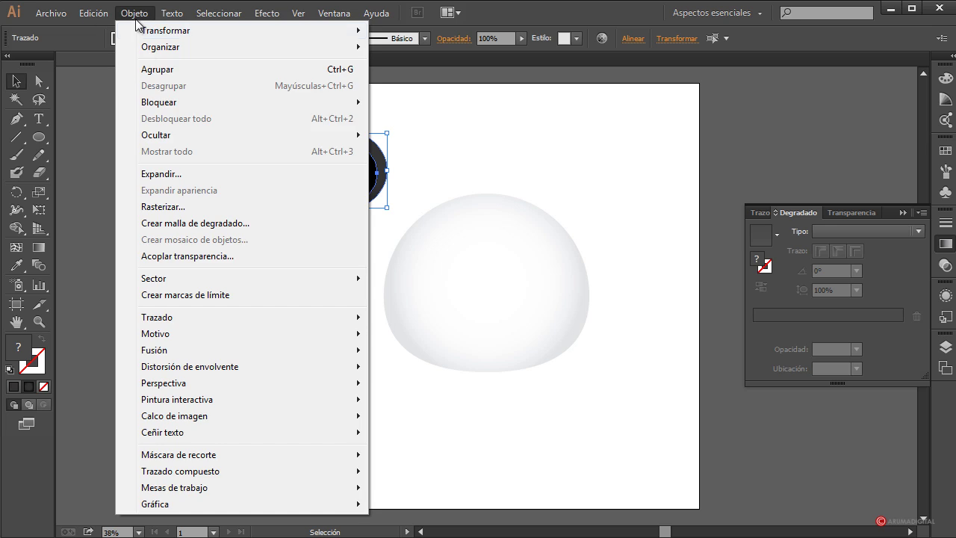
pyautogui.click(162, 70)
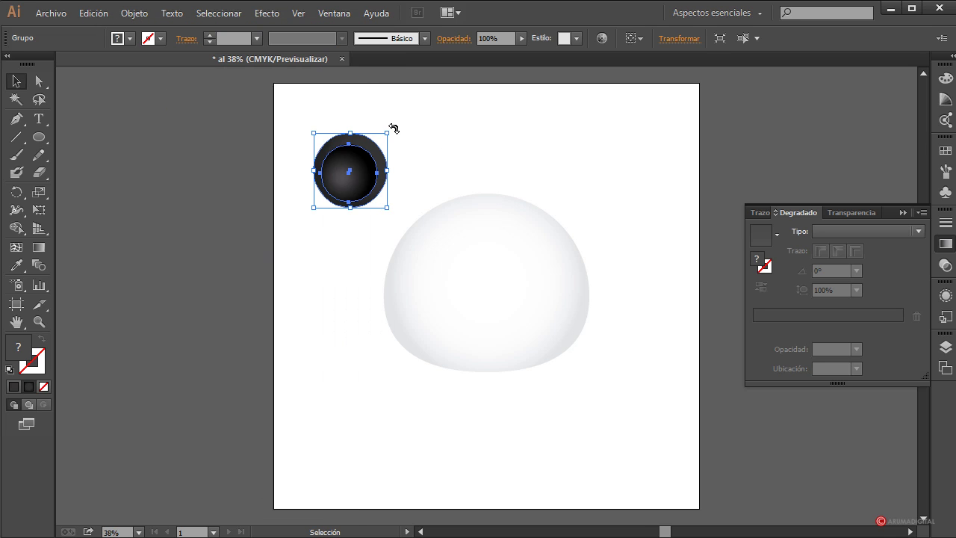
# Rotate the ear group about 23° counterclockwise and place it over the head's upper-left edge
pyautogui.moveTo(394, 128); pyautogui.dragTo(375, 120)
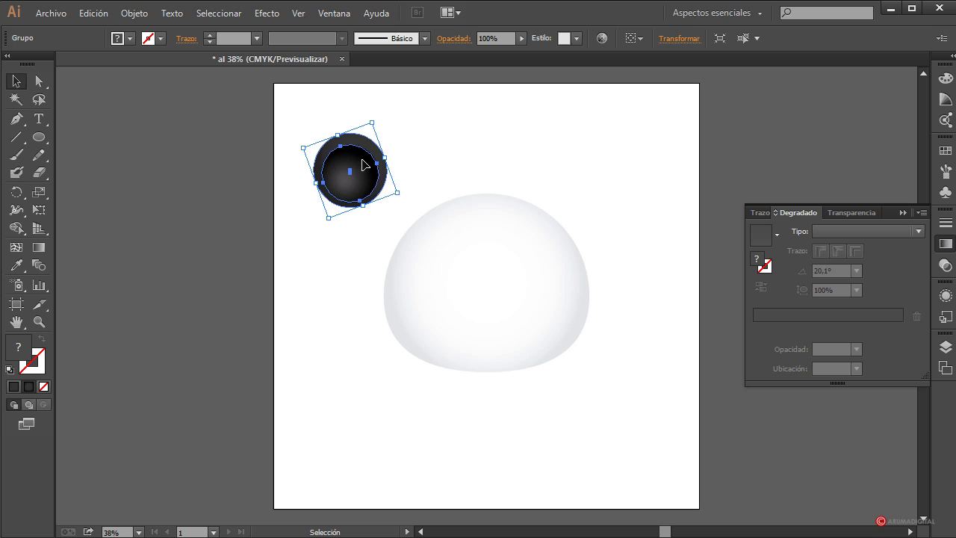
pyautogui.moveTo(364, 169); pyautogui.dragTo(437, 207)
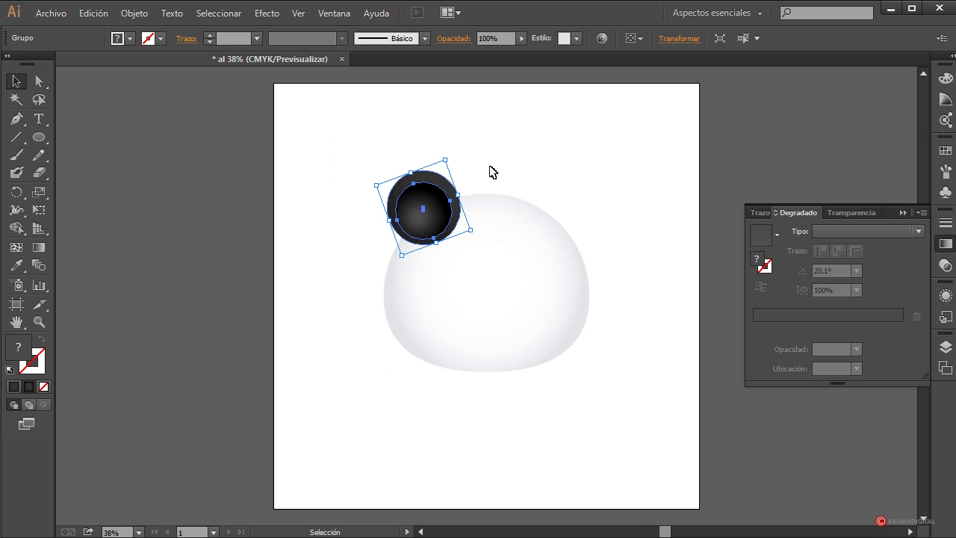
pyautogui.moveTo(447, 152); pyautogui.dragTo(450, 157)
pyautogui.click(543, 169)
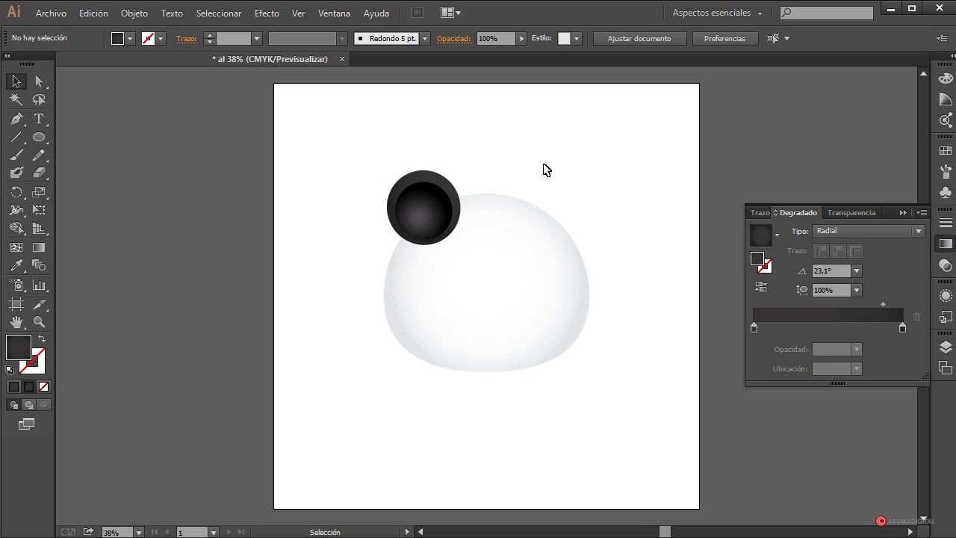
# Send the ear group to the back, behind the white head shape
pyautogui.moveTo(401, 129); pyautogui.dragTo(446, 202)
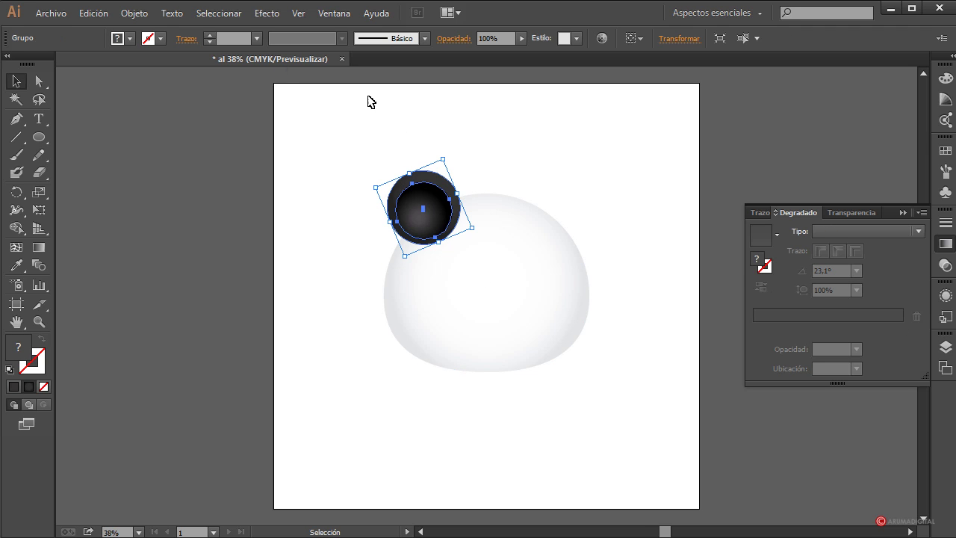
pyautogui.rightClick(418, 180)
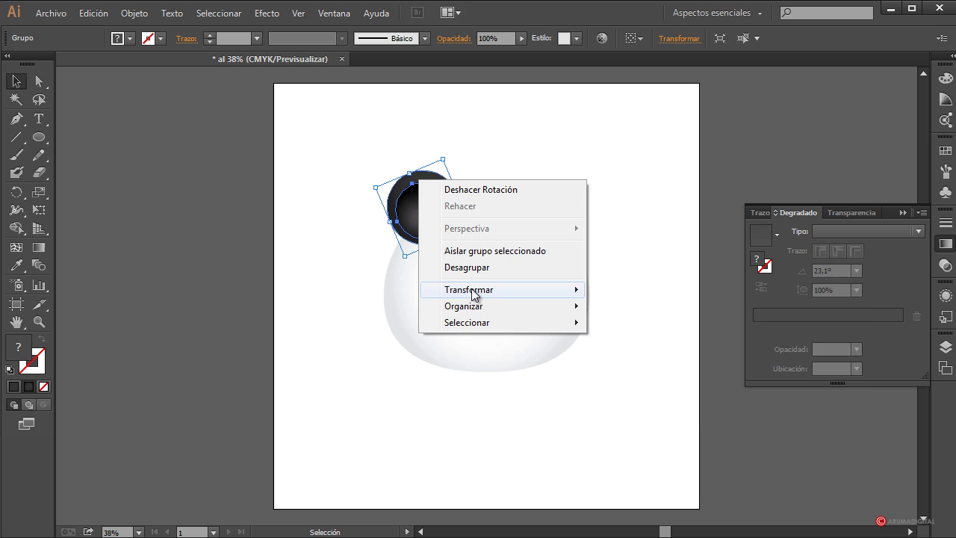
pyautogui.moveTo(476, 308)
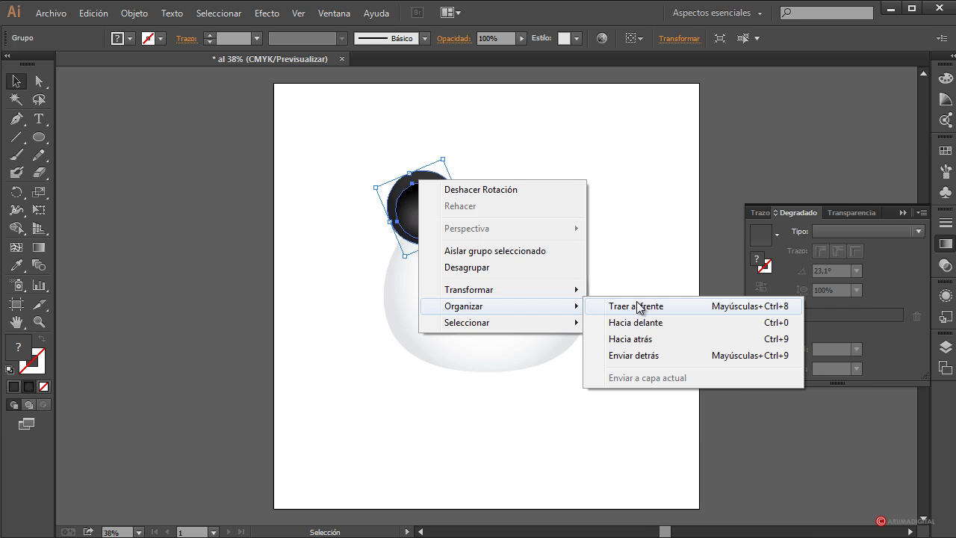
pyautogui.click(634, 356)
pyautogui.click(638, 362)
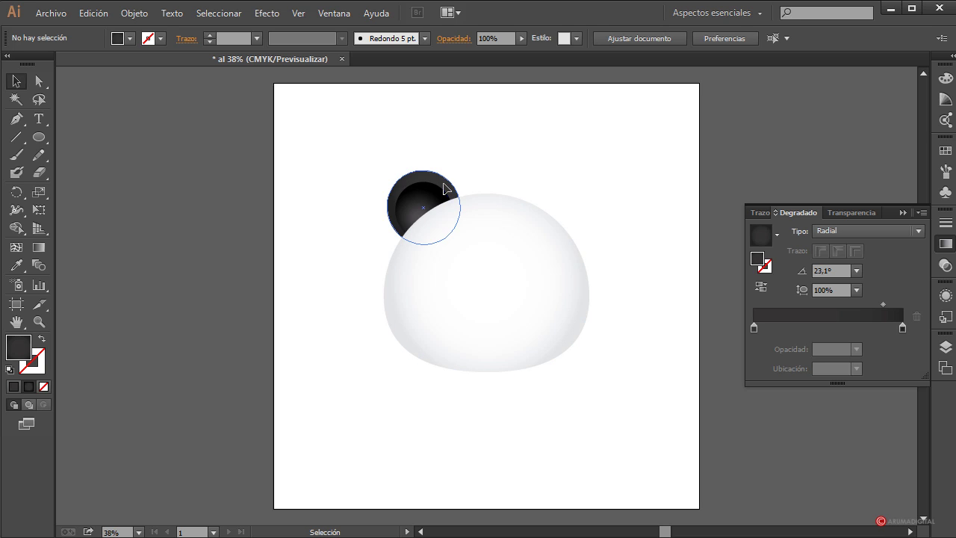
# Create a reflected copy of the ear group across the vertical axis
pyautogui.click(445, 189)
pyautogui.click(135, 13)
pyautogui.moveTo(160, 33)
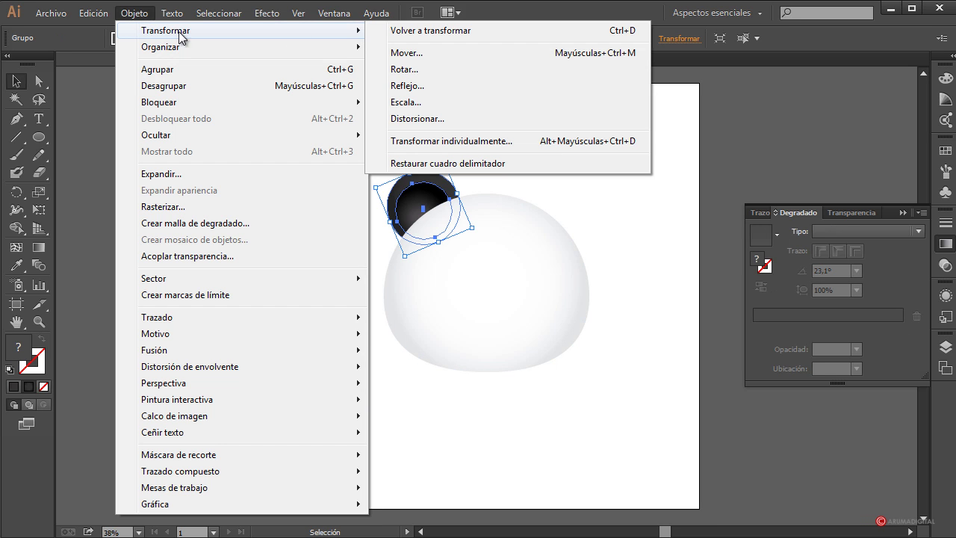
pyautogui.click(422, 88)
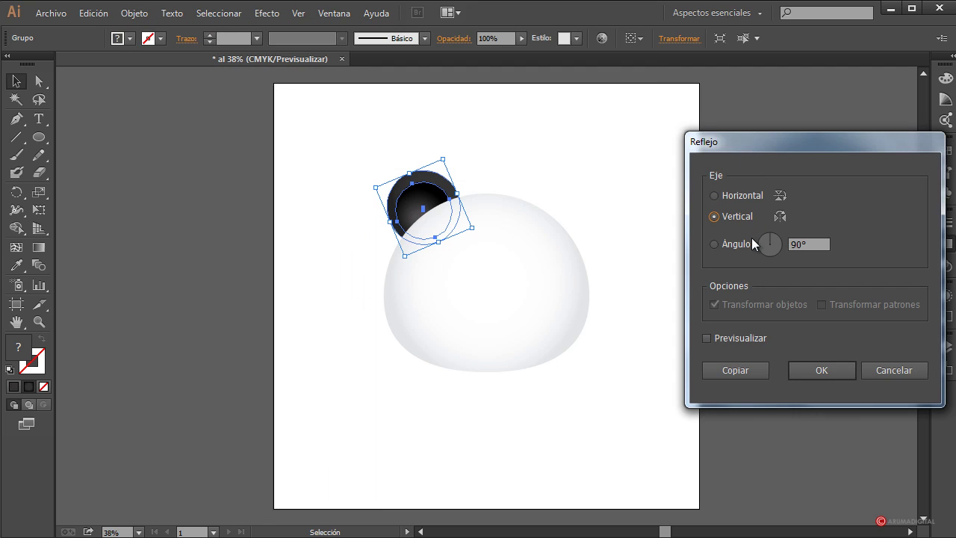
pyautogui.click(708, 337)
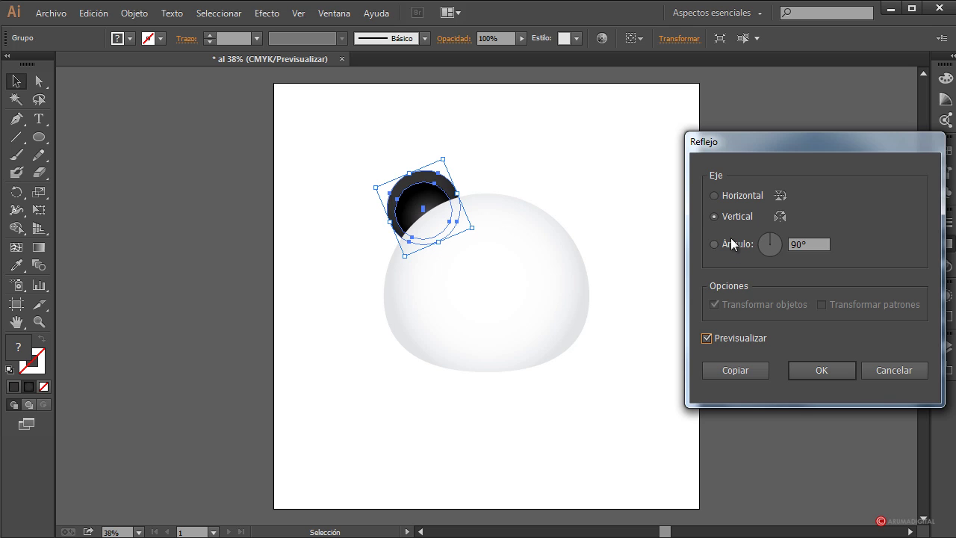
pyautogui.click(760, 373)
# Move the mirrored ear to the head's upper-right edge, roughly level and symmetrical with the left ear
pyautogui.moveTo(422, 186); pyautogui.dragTo(584, 189)
pyautogui.click(663, 225)
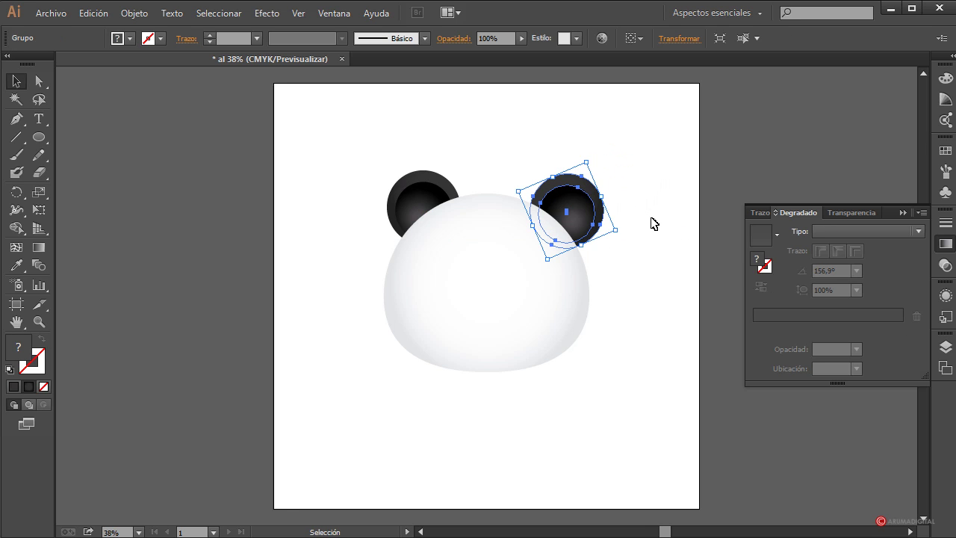
pyautogui.click(653, 219)
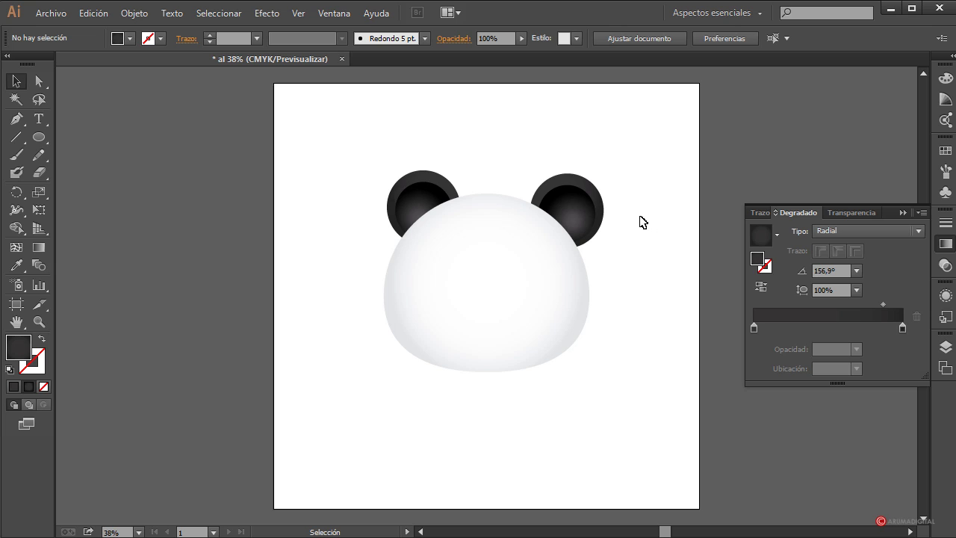
pyautogui.click(582, 217)
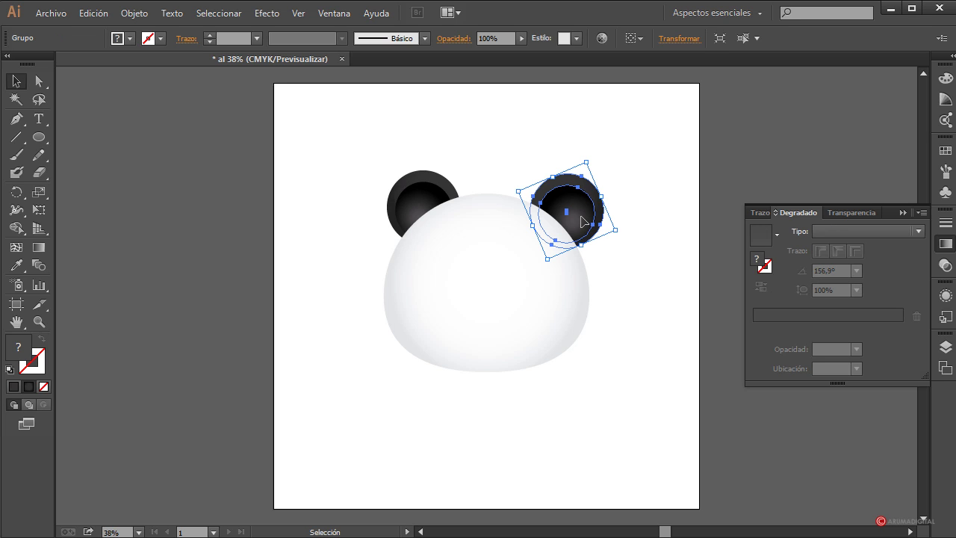
pyautogui.click(633, 217)
pyautogui.moveTo(583, 220); pyautogui.dragTo(568, 214)
pyautogui.click(644, 252)
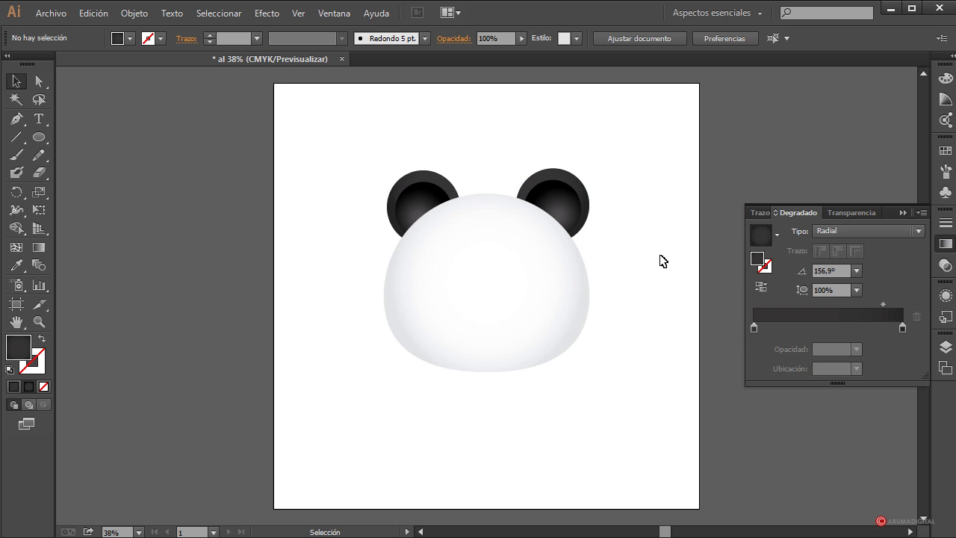
# Isolate the right ear group and shift the inner circle's radial gradient centre toward the circle's left side
pyautogui.click(564, 211)
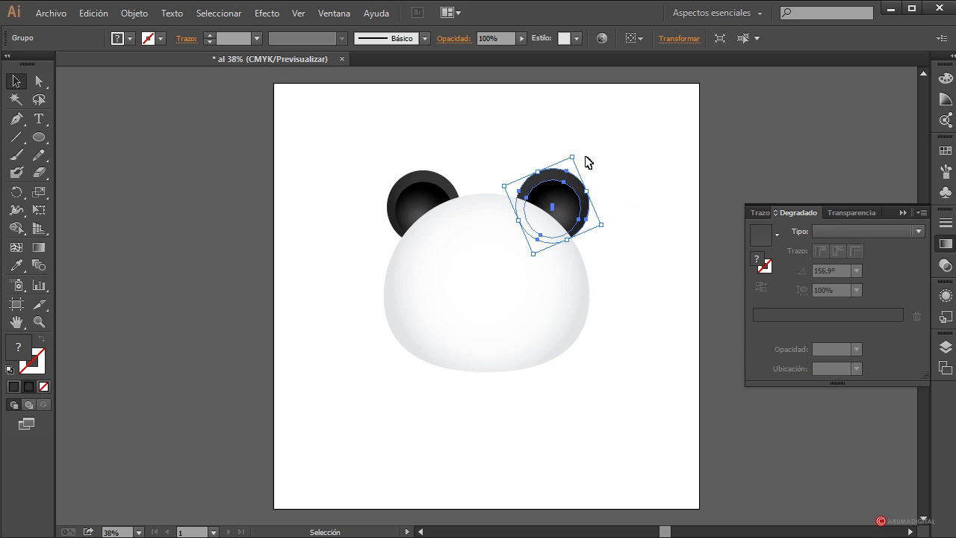
pyautogui.doubleClick(570, 202)
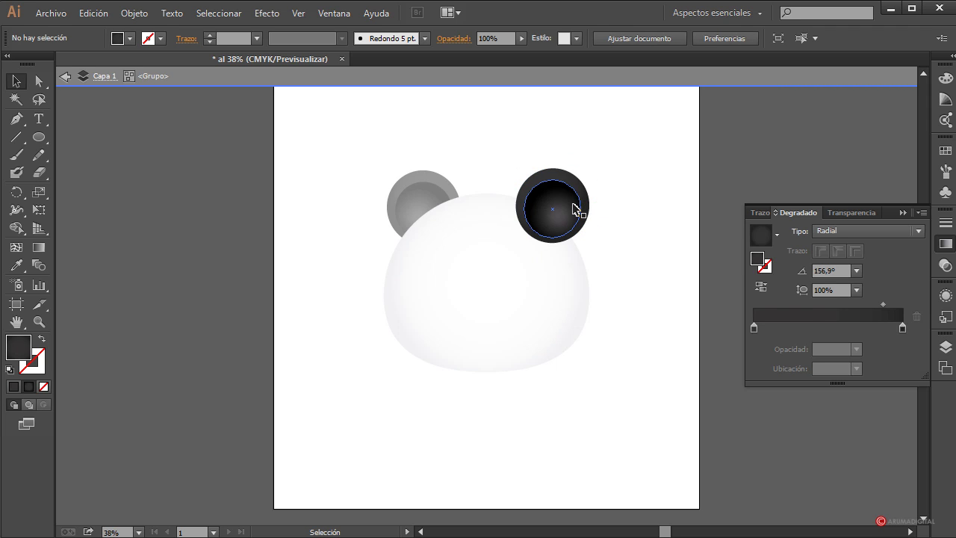
pyautogui.click(580, 206)
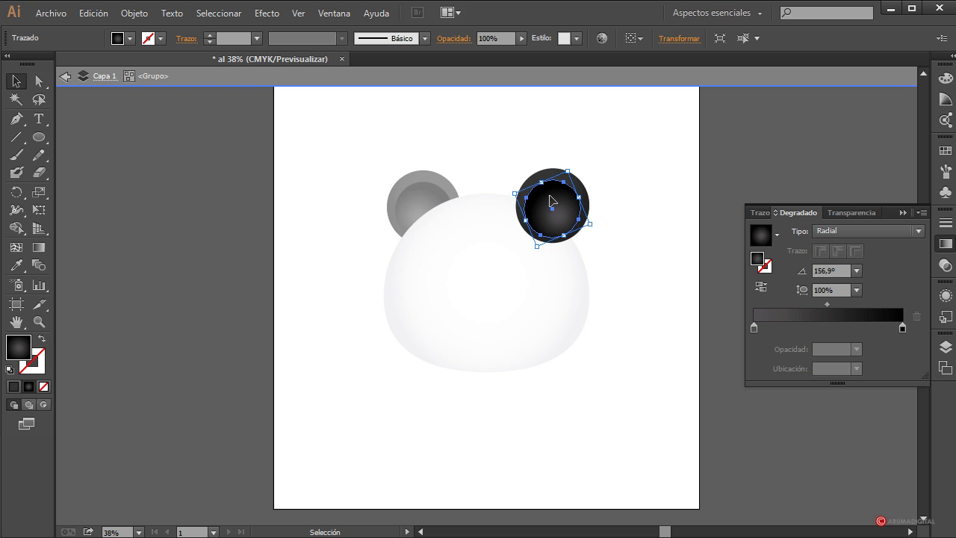
pyautogui.click(38, 247)
pyautogui.moveTo(559, 216)
pyautogui.moveTo(559, 216); pyautogui.dragTo(541, 211)
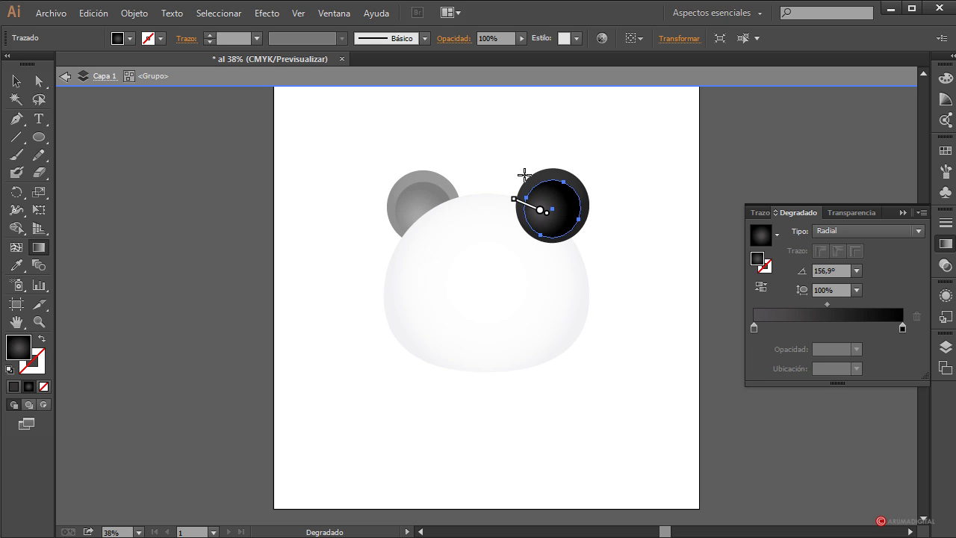
# Shift the radial gradient centre of the right ear's outer circle slightly to the right and exit the group
pyautogui.click(17, 81)
pyautogui.moveTo(590, 189); pyautogui.dragTo(587, 291)
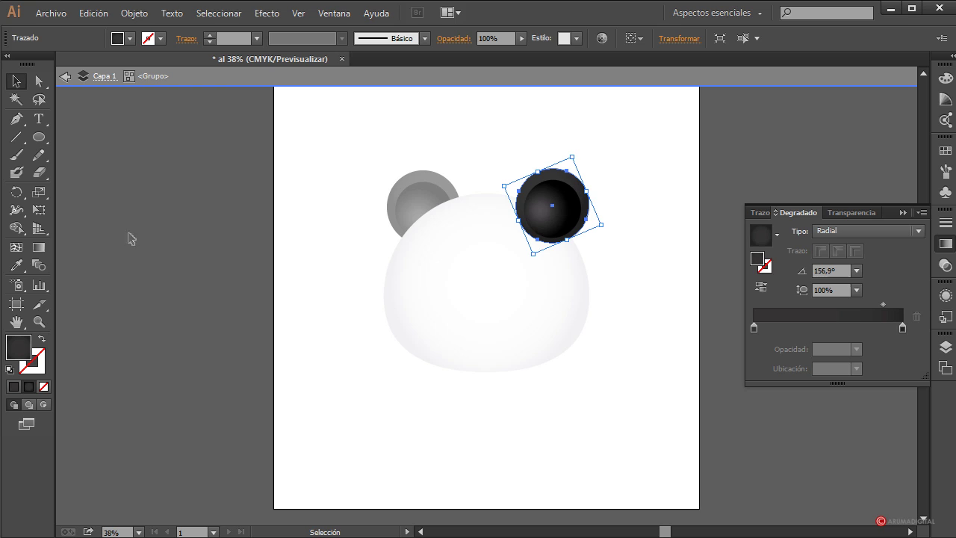
pyautogui.click(39, 248)
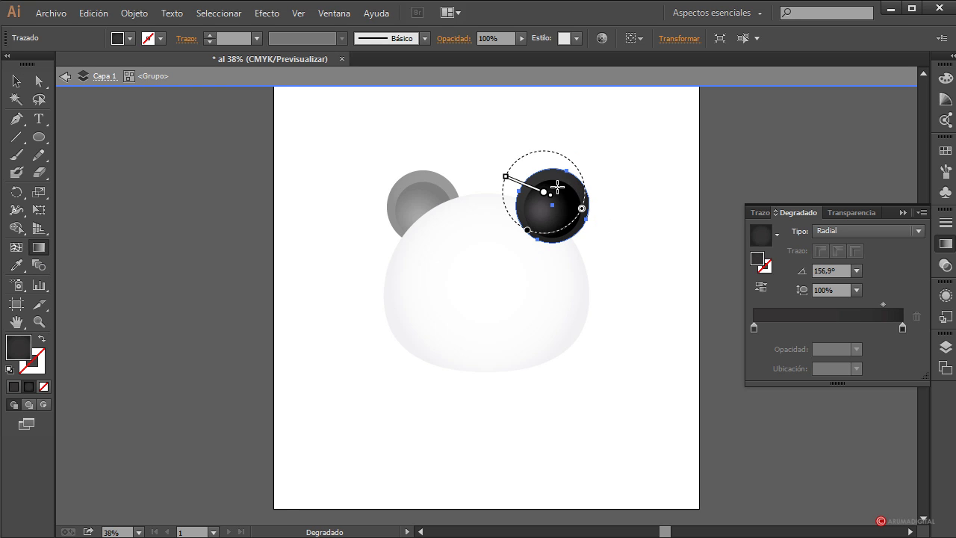
pyautogui.moveTo(545, 192); pyautogui.dragTo(563, 194)
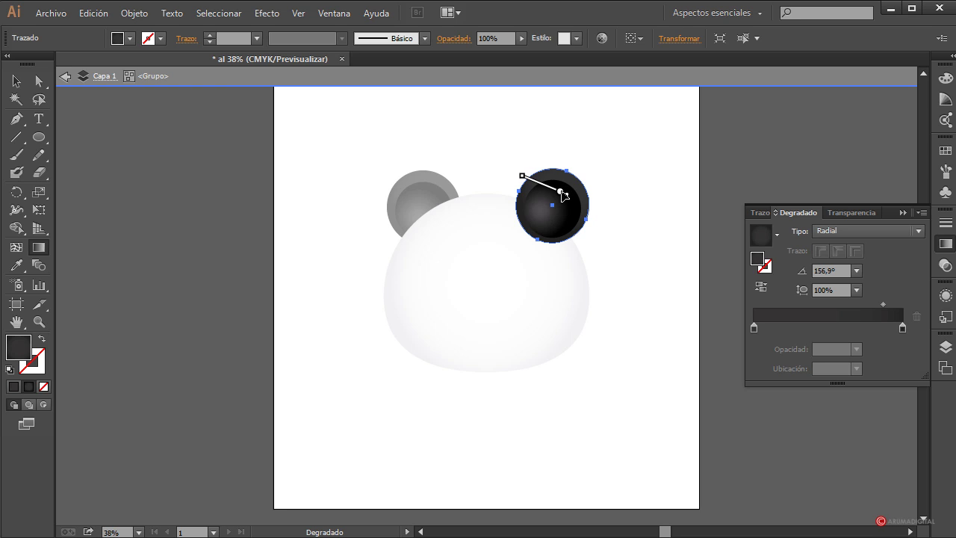
pyautogui.click(16, 80)
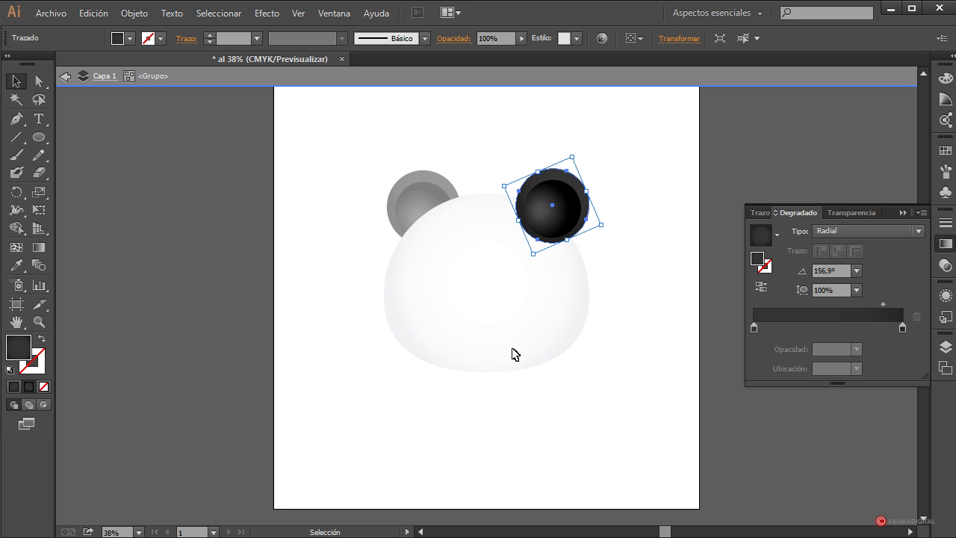
pyautogui.click(557, 366)
pyautogui.doubleClick(627, 355)
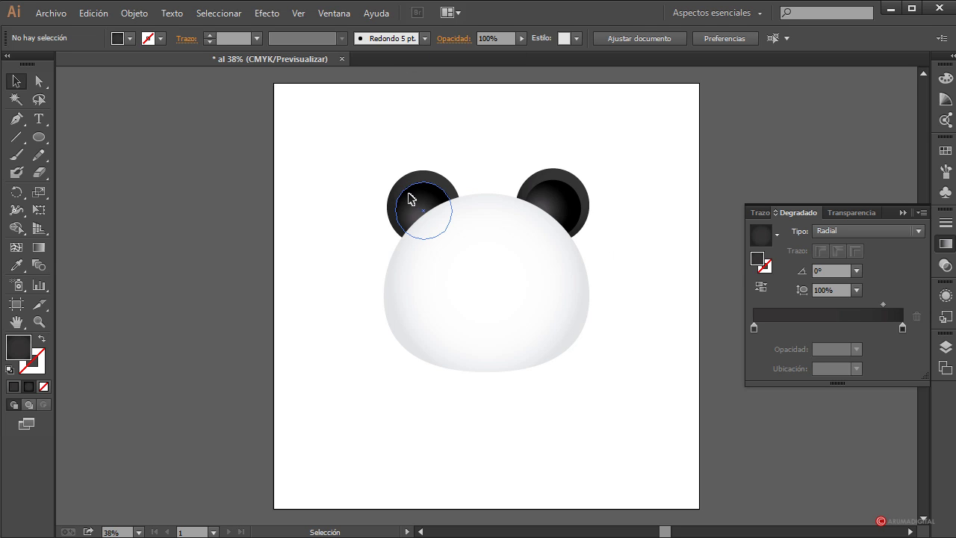
# Nudge the left ear's inner circle slightly to the left within its group
pyautogui.doubleClick(409, 198)
pyautogui.click(412, 204)
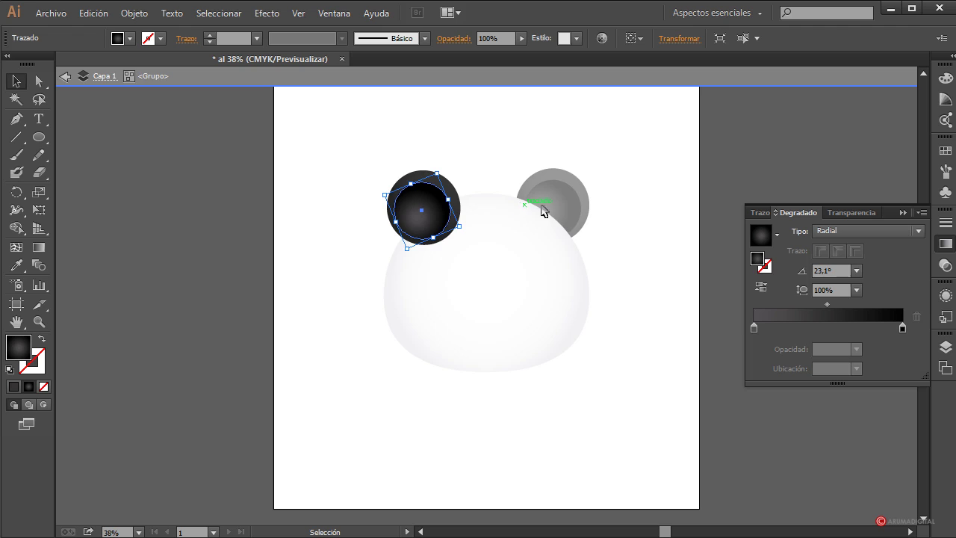
pyautogui.press('Escape')
# Nudge the right ear's inner circle slightly to the left inside its group and leave isolation
pyautogui.click(564, 199)
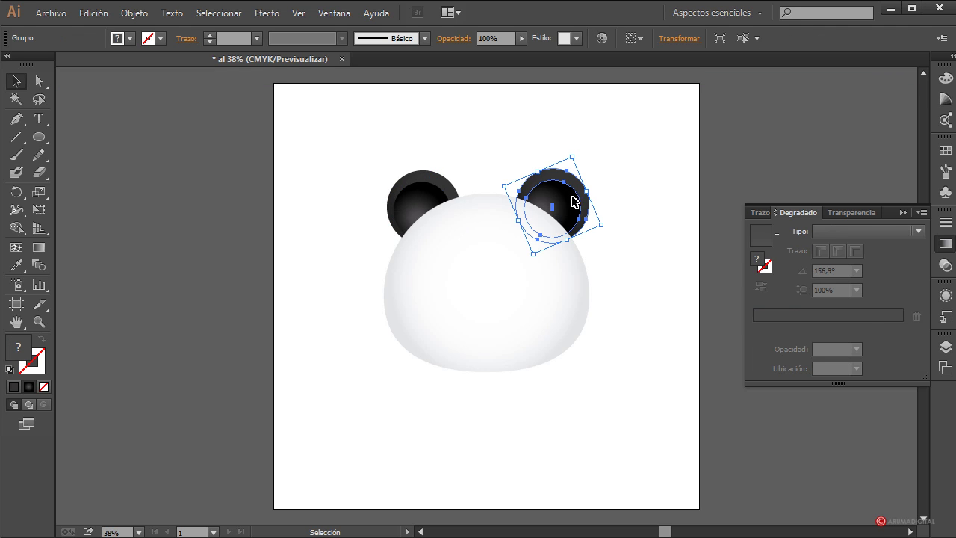
pyautogui.doubleClick(572, 200)
pyautogui.click(572, 200)
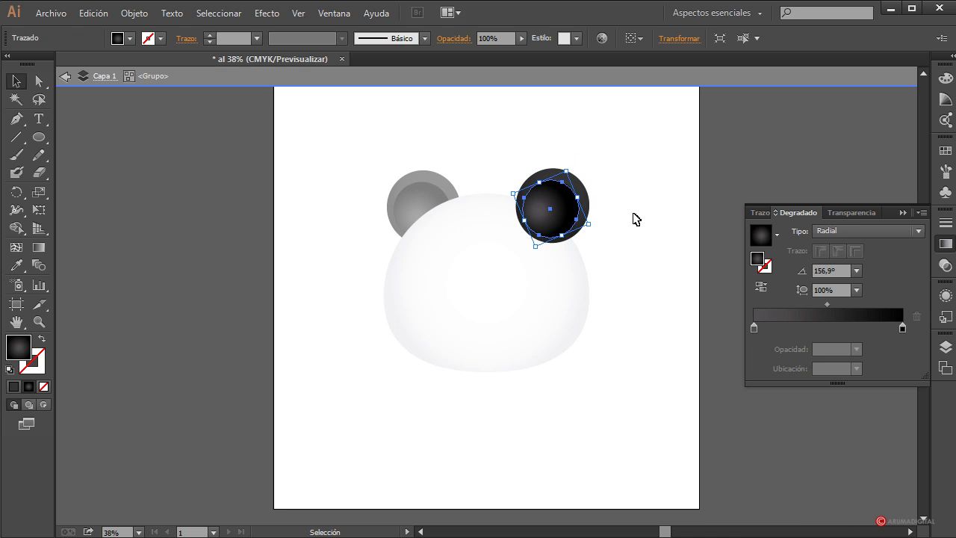
pyautogui.click(644, 376)
pyautogui.press('Escape')
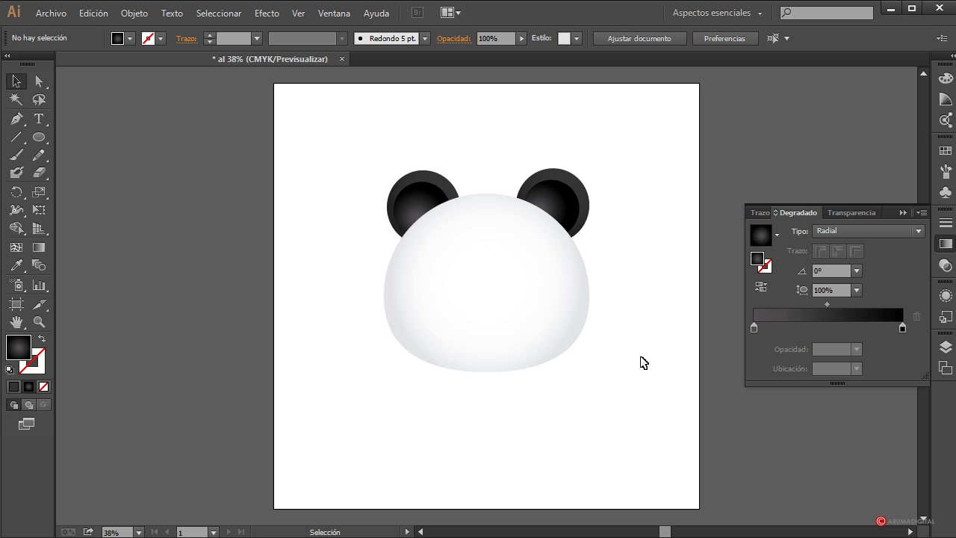
# Lock the layer Capa 1 and add a new layer above it
pyautogui.click(36, 140)
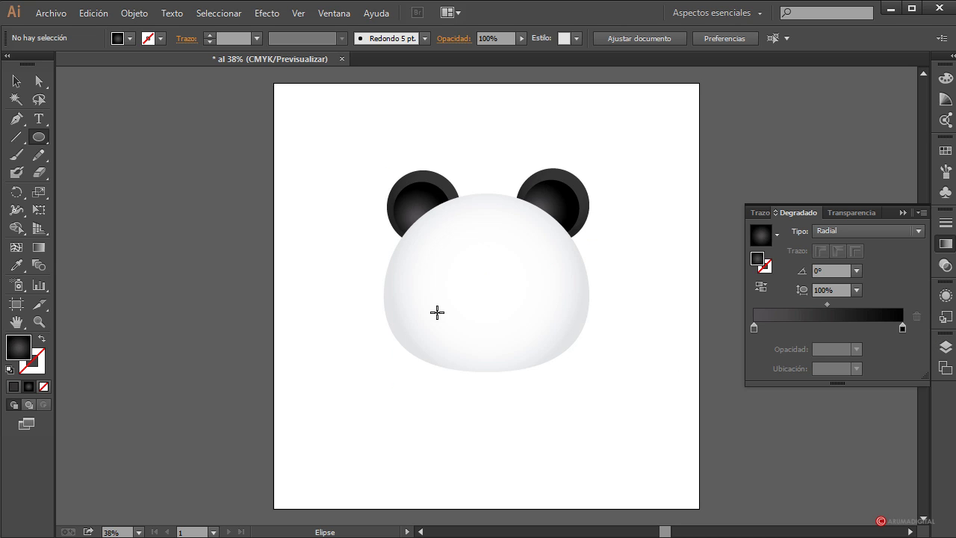
pyautogui.click(946, 346)
pyautogui.click(779, 355)
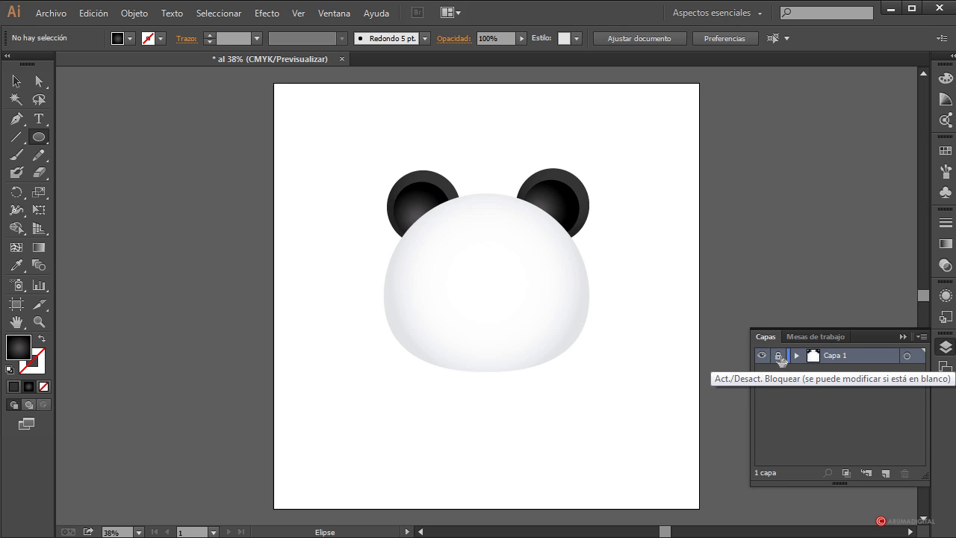
pyautogui.click(885, 474)
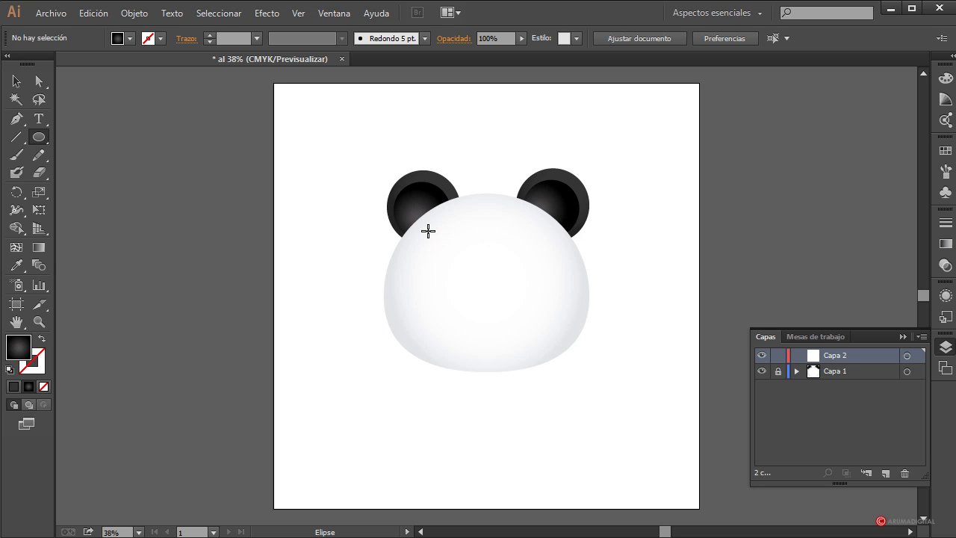
# Draw a tall dark ellipse on the face's left half and move its anchor points to form a tilted eye patch
pyautogui.moveTo(428, 232); pyautogui.dragTo(481, 308)
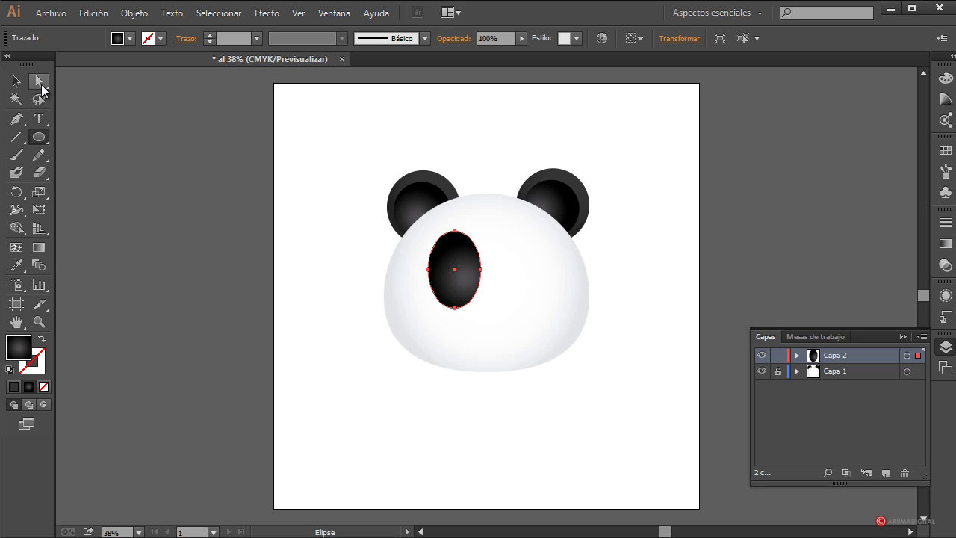
pyautogui.click(39, 83)
pyautogui.moveTo(458, 229); pyautogui.dragTo(444, 231)
pyautogui.moveTo(428, 274); pyautogui.dragTo(419, 276)
pyautogui.moveTo(444, 230); pyautogui.dragTo(448, 247)
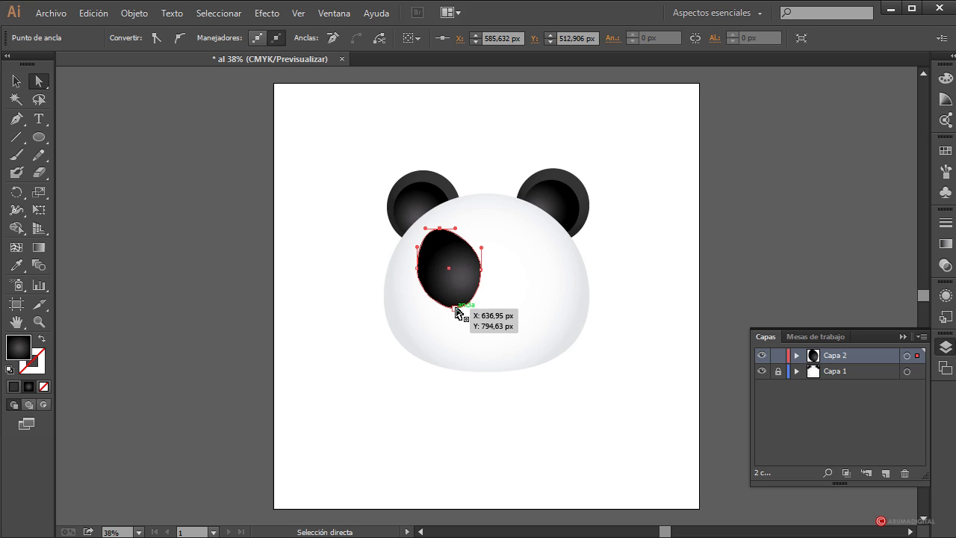
pyautogui.moveTo(455, 309); pyautogui.dragTo(450, 312)
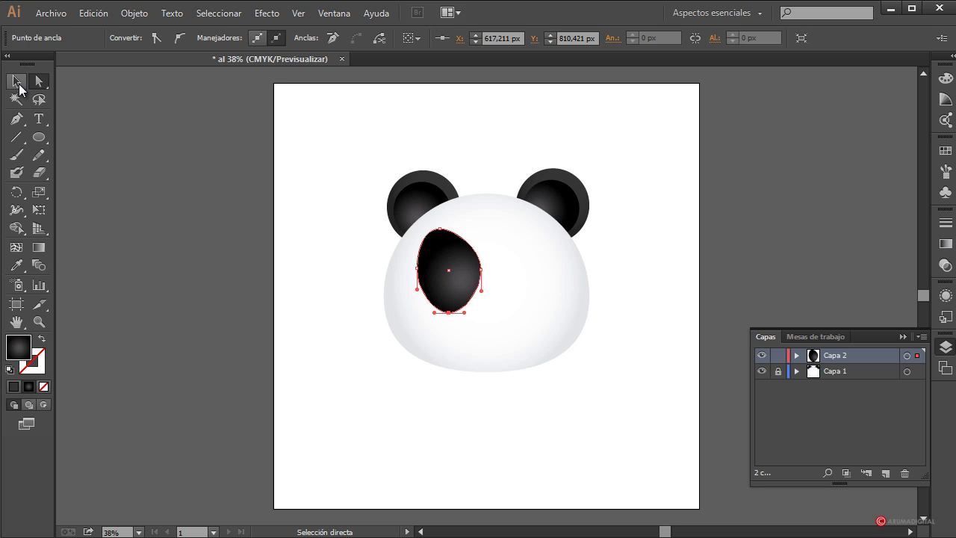
pyautogui.click(18, 87)
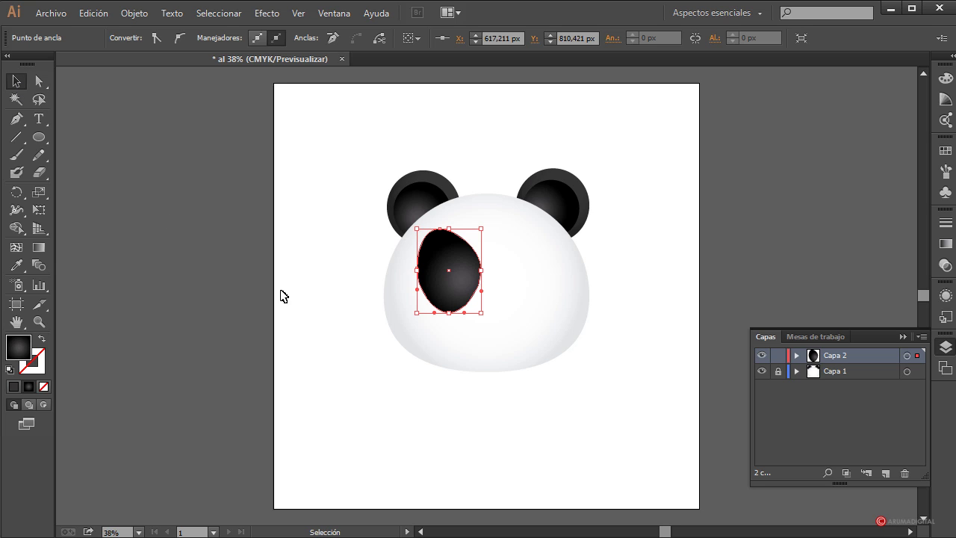
# Widen the eye patch by moving its left anchor outward and its bottom anchor slightly down and left
pyautogui.click(39, 81)
pyautogui.moveTo(416, 271); pyautogui.dragTo(410, 275)
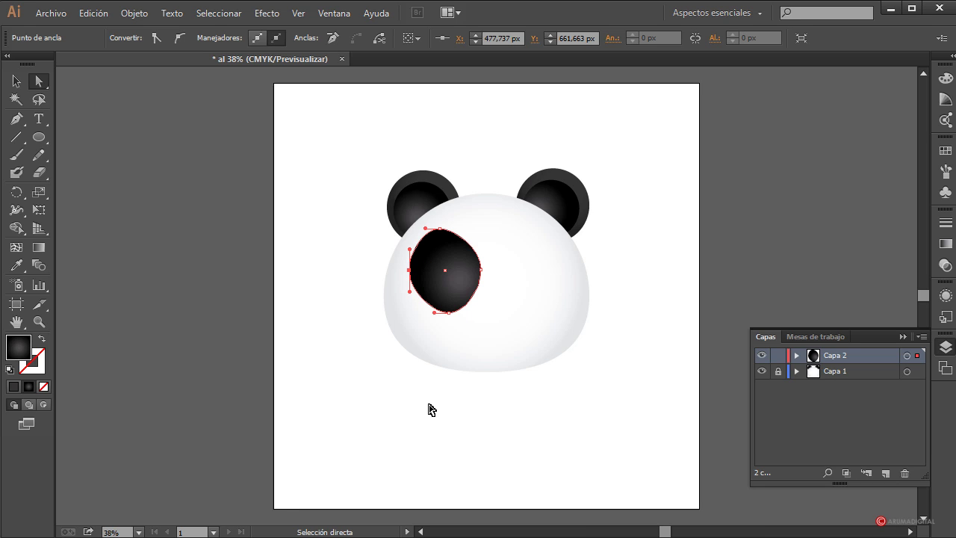
pyautogui.moveTo(451, 316); pyautogui.dragTo(448, 320)
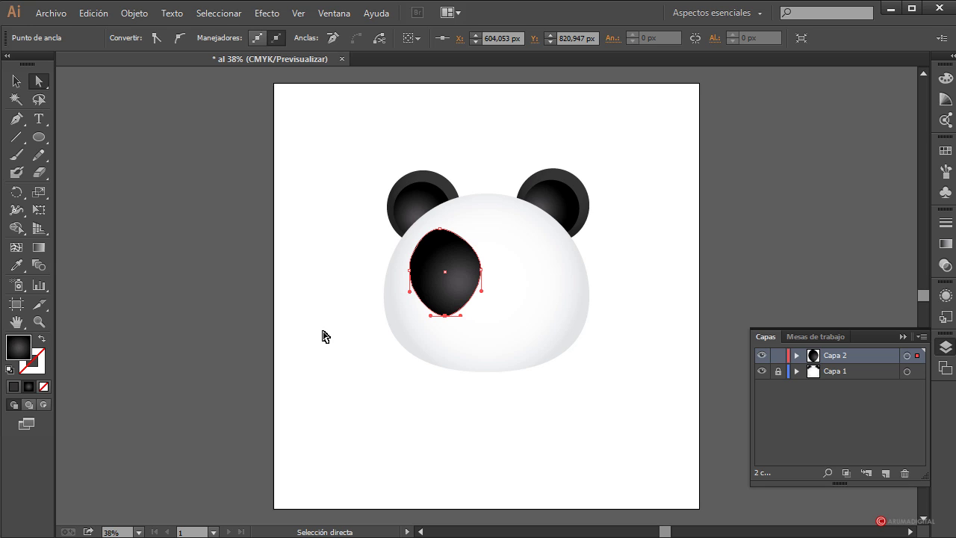
pyautogui.click(22, 81)
pyautogui.click(344, 307)
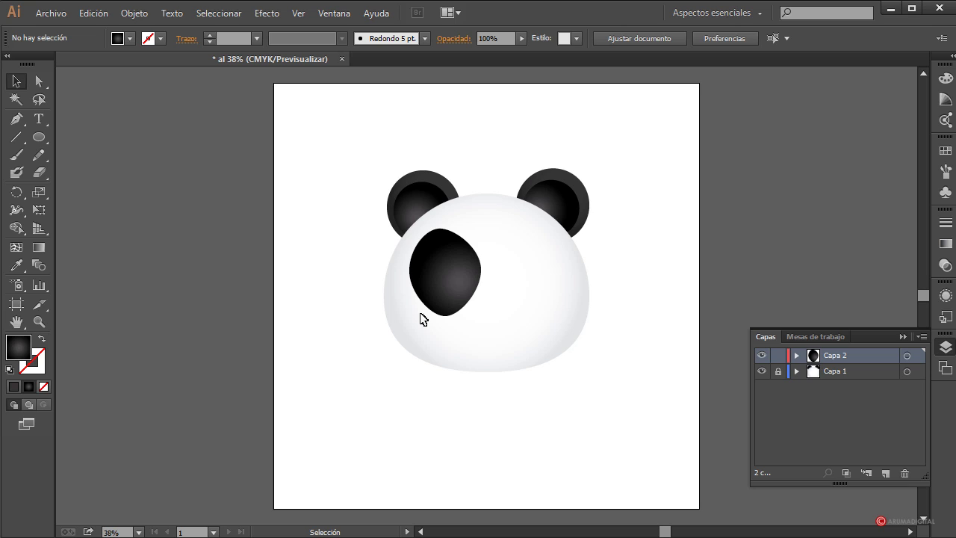
# Draw a circle about 210 px wide from the centre of the eye patch
pyautogui.click(39, 137)
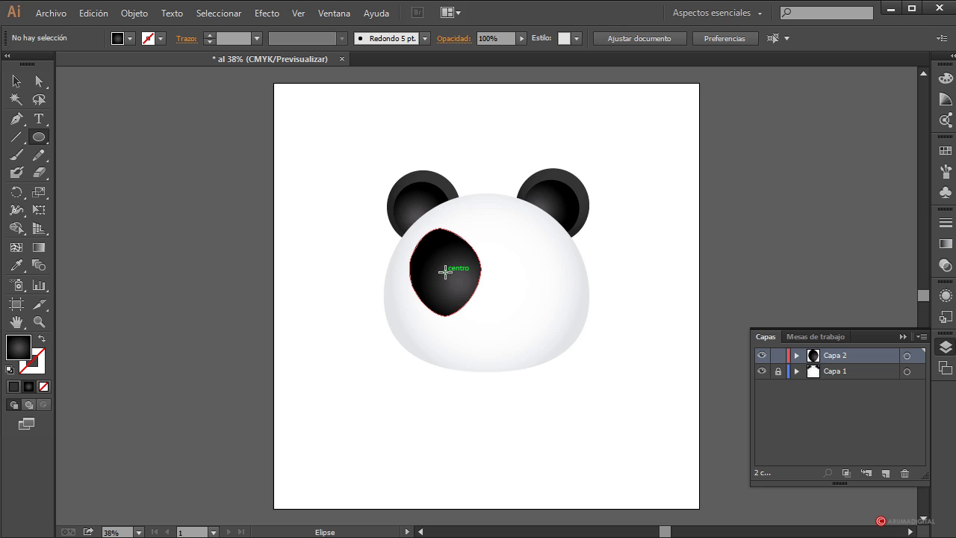
pyautogui.moveTo(446, 271); pyautogui.dragTo(476, 260)
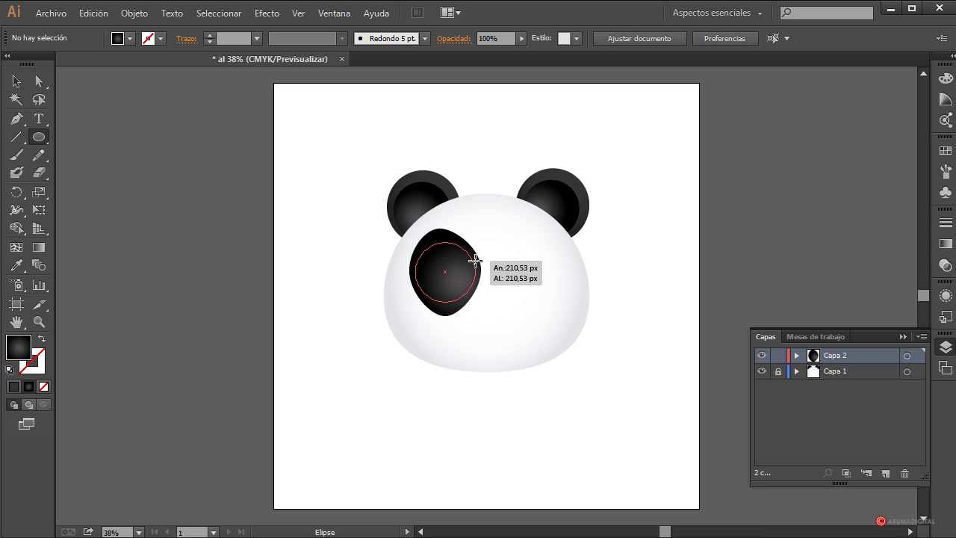
pyautogui.moveTo(476, 260); pyautogui.dragTo(475, 260)
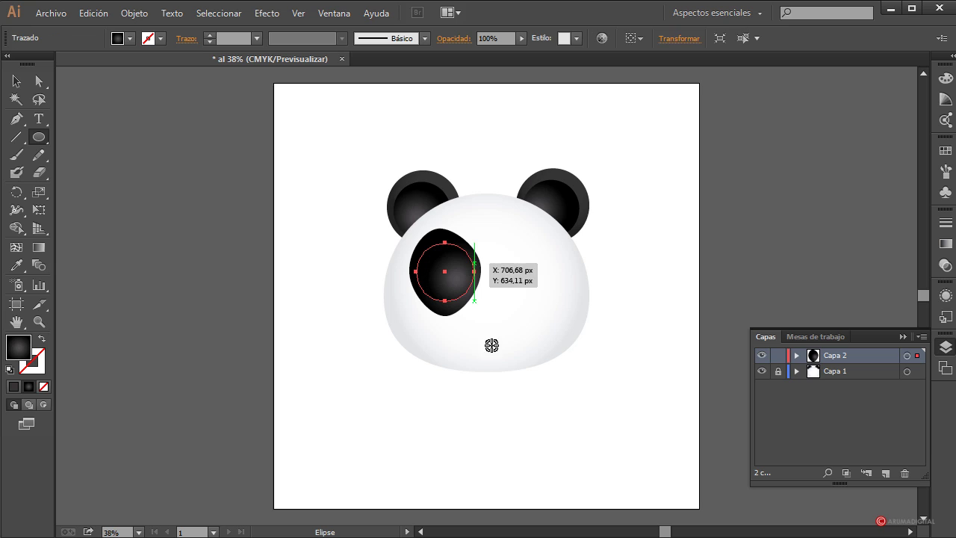
# Centre the radial gradient in the inner eye circle and extend its radius beyond the circle's right edge
pyautogui.click(39, 248)
pyautogui.moveTo(456, 283); pyautogui.dragTo(446, 275)
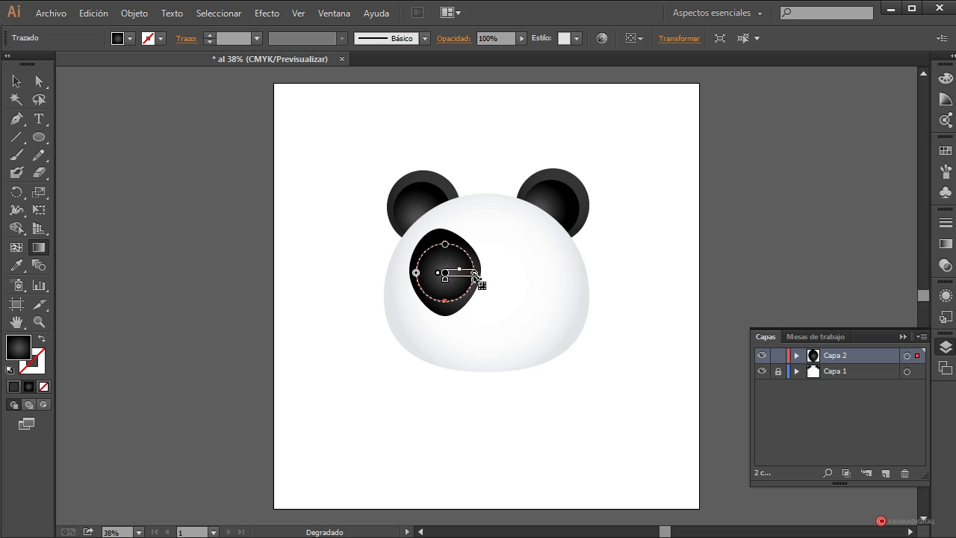
pyautogui.moveTo(474, 274); pyautogui.dragTo(486, 275)
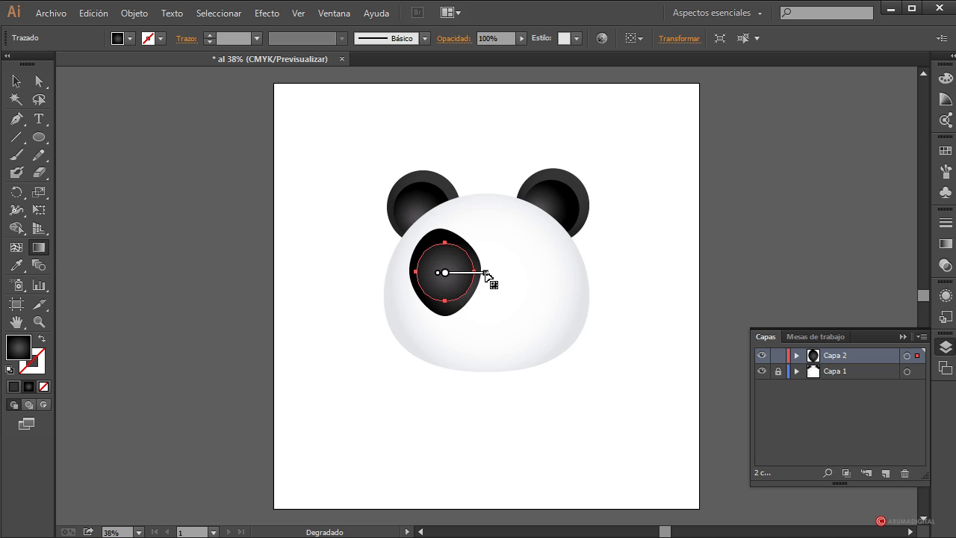
pyautogui.click(17, 83)
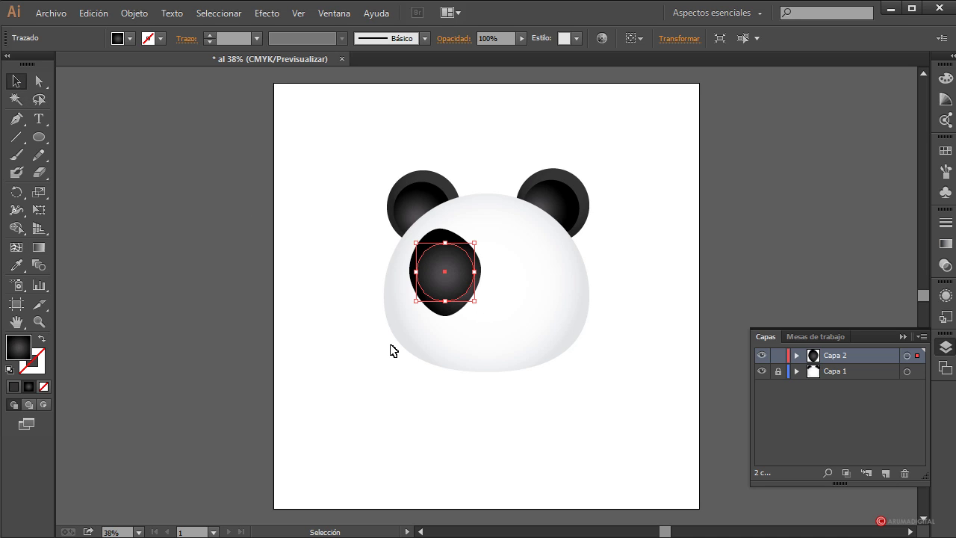
pyautogui.click(394, 351)
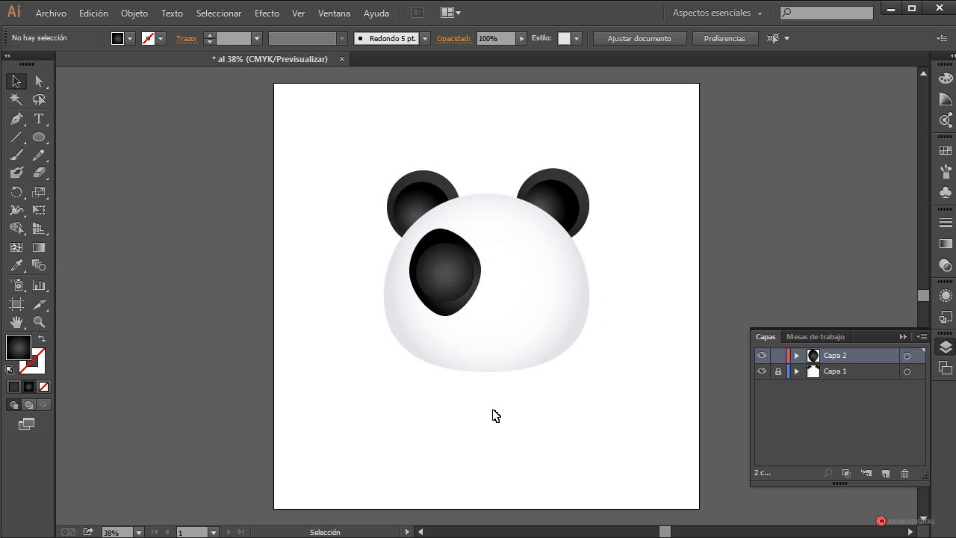
# Shrink the inner eye circle proportionally about its centre and open its gradient settings
pyautogui.click(473, 290)
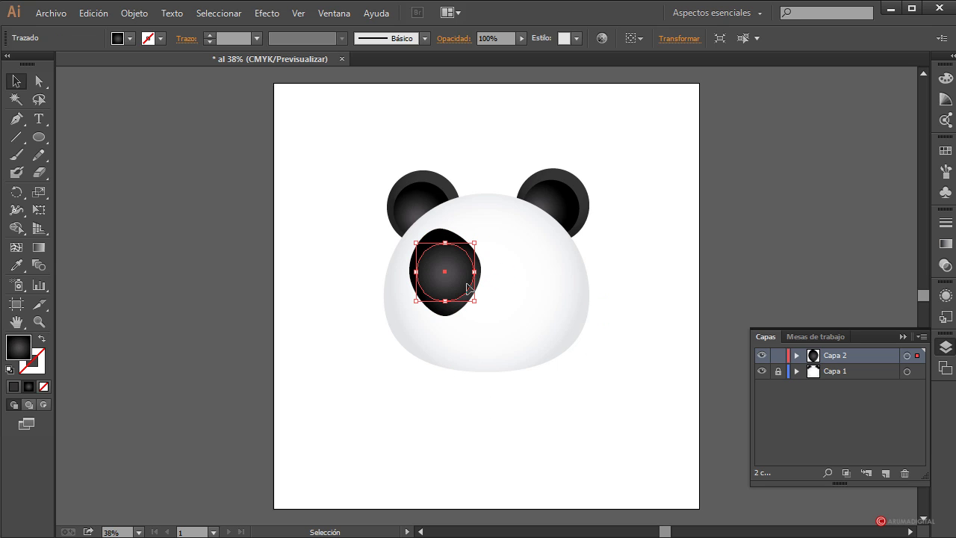
pyautogui.press('a')
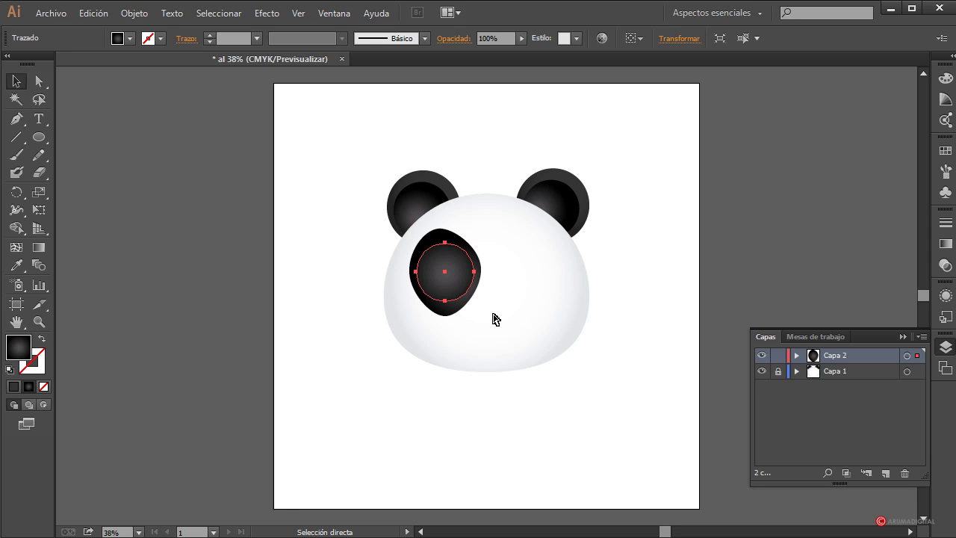
pyautogui.press('v')
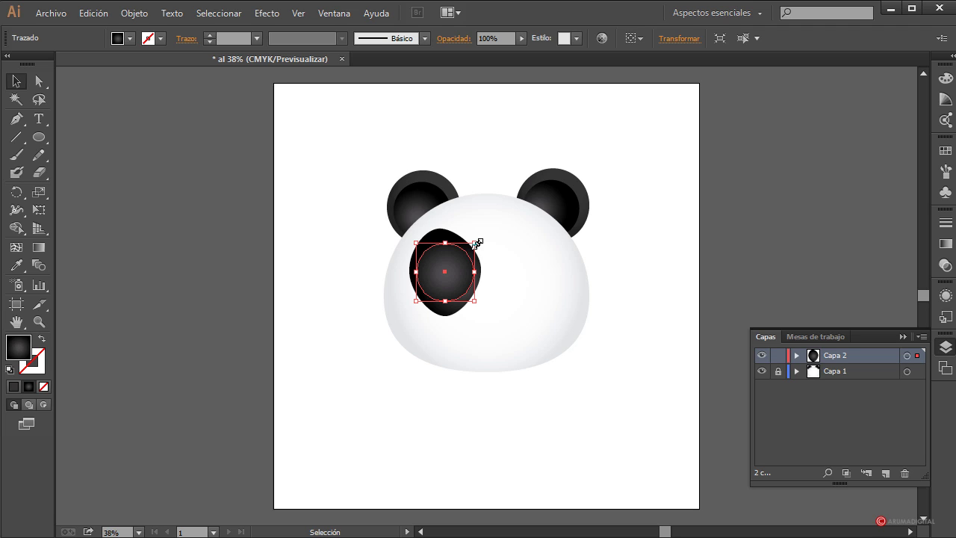
pyautogui.press('shift')
pyautogui.moveTo(477, 243); pyautogui.dragTo(473, 249)
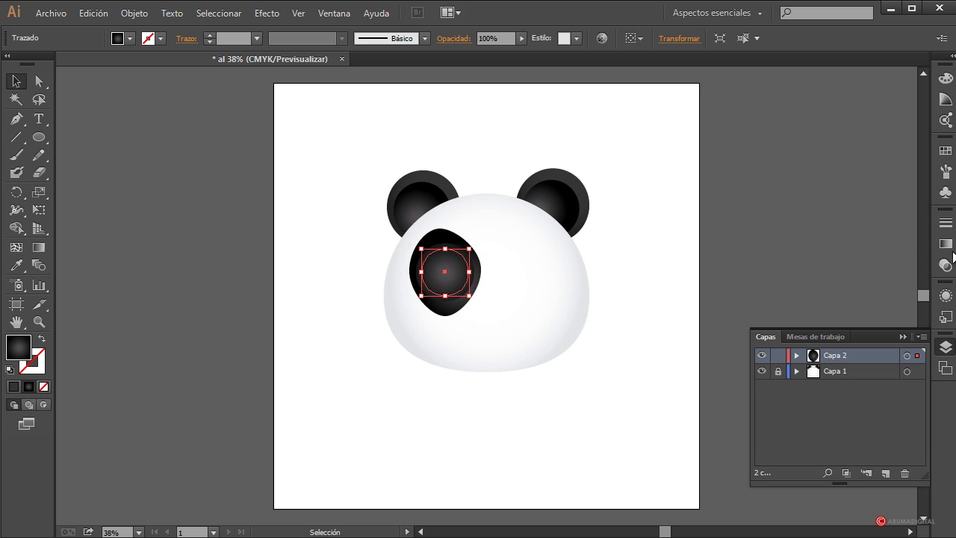
pyautogui.click(947, 244)
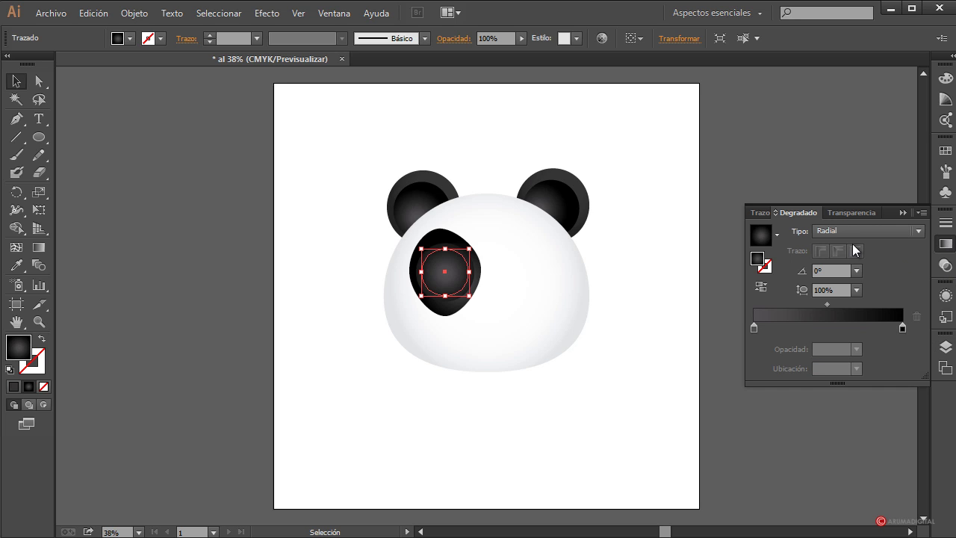
# Recolour the inner eye circle's radial gradient with white (0% K) at its centre and light grey at its outer stop
pyautogui.doubleClick(755, 328)
pyautogui.moveTo(811, 384); pyautogui.dragTo(773, 387)
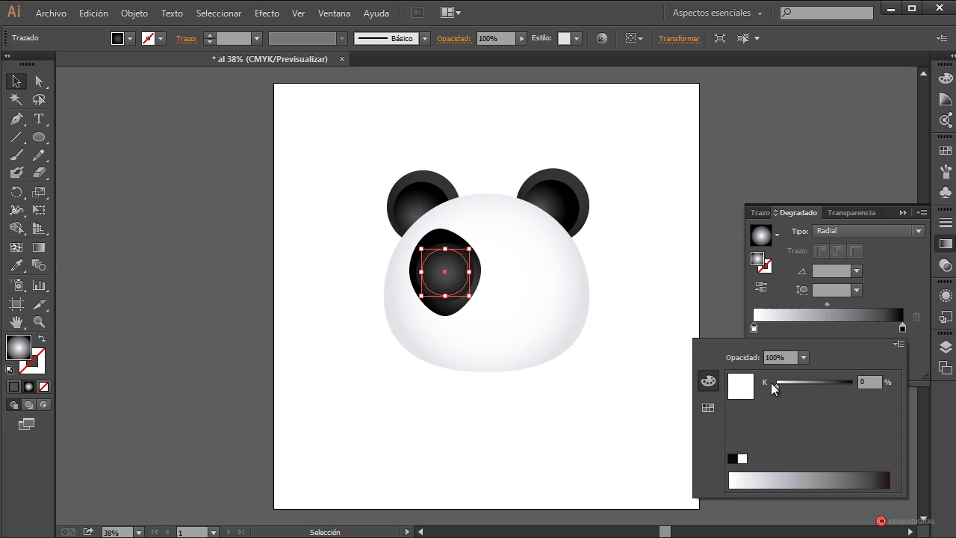
pyautogui.click(902, 330)
pyautogui.doubleClick(902, 330)
pyautogui.moveTo(849, 387); pyautogui.dragTo(795, 384)
# Shift the eye circle's gradient midpoint outward, place its outer stop at about 89.16%, set that stop to 45% K and deselect the circle
pyautogui.click(828, 313)
pyautogui.moveTo(835, 305)
pyautogui.mouseDown()
pyautogui.moveTo(886, 306)
pyautogui.moveTo(853, 305)
pyautogui.mouseUp()
pyautogui.moveTo(902, 329); pyautogui.dragTo(887, 328)
pyautogui.moveTo(839, 304); pyautogui.dragTo(856, 304)
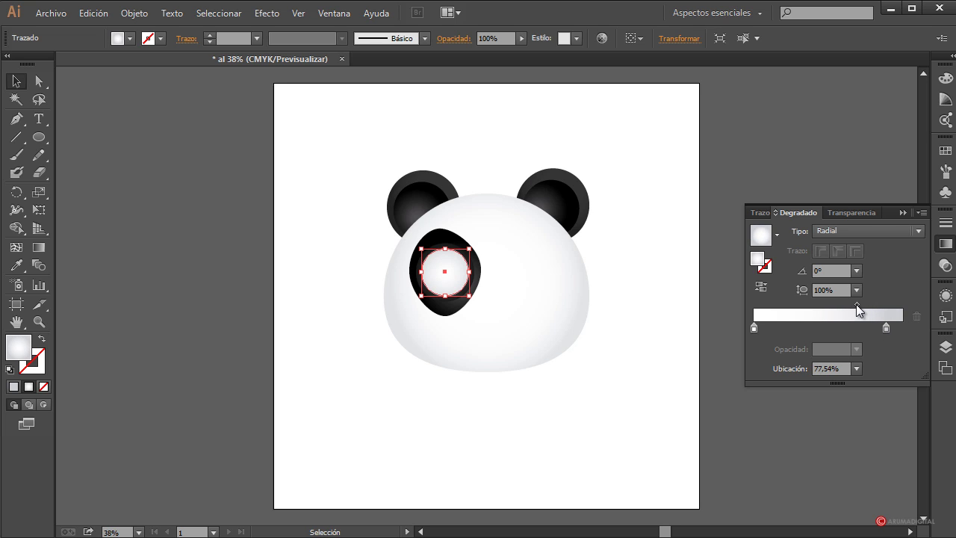
pyautogui.doubleClick(887, 328)
pyautogui.moveTo(805, 383); pyautogui.dragTo(810, 386)
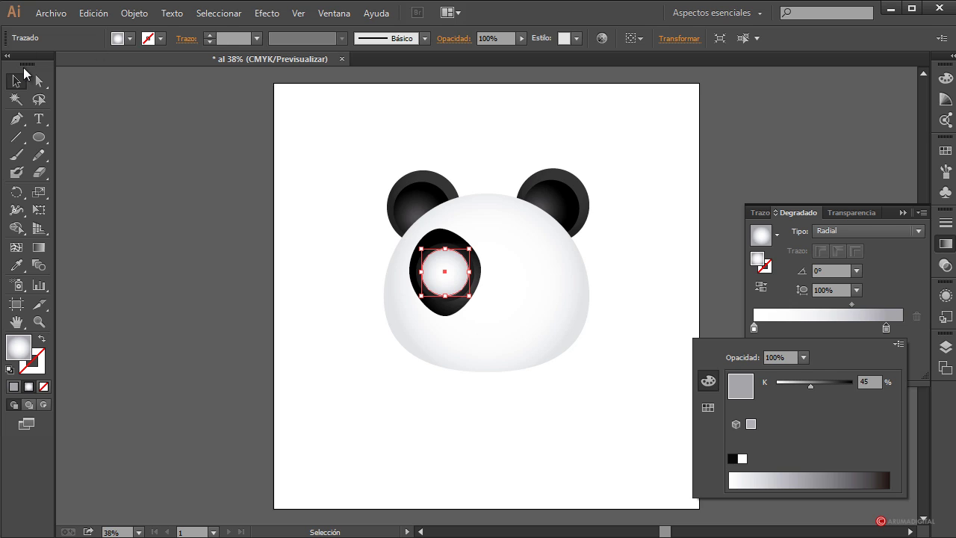
pyautogui.click(446, 384)
pyautogui.click(453, 417)
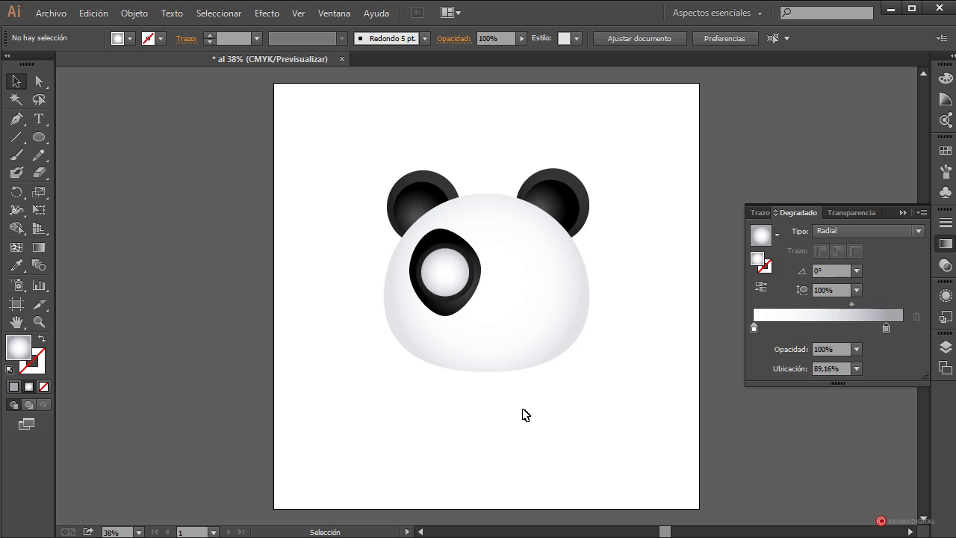
# Duplicate the white eye circle in place and shrink the copy proportionally about its centre to form the iris
pyautogui.click(457, 286)
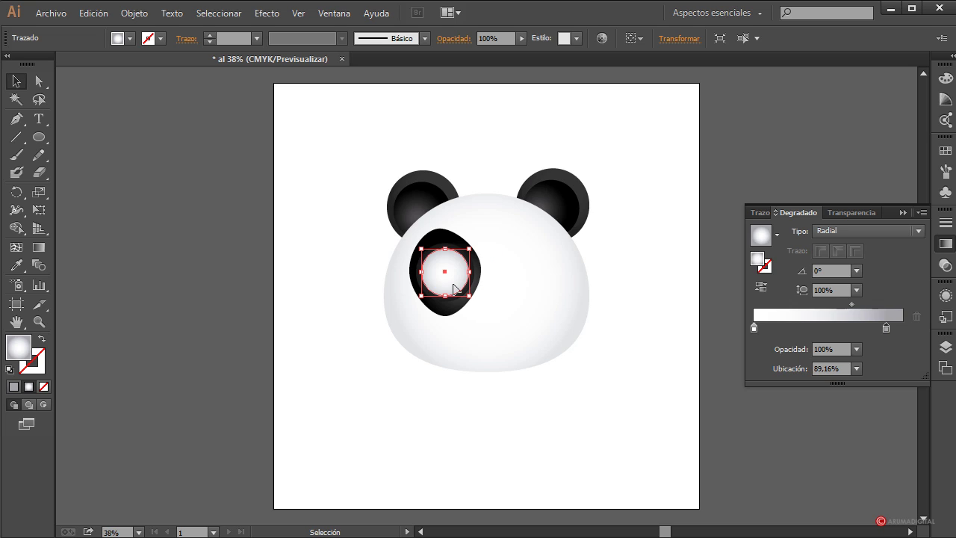
pyautogui.press('a')
pyautogui.hotkey('ctrl', 'c')
pyautogui.hotkey('ctrl', 'v')
pyautogui.press('v')
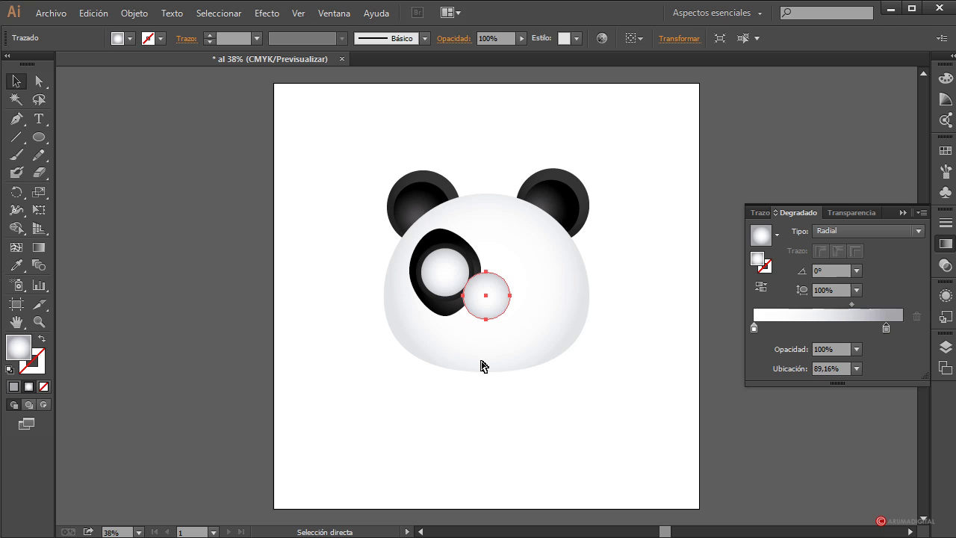
pyautogui.hotkey('ctrl', 'z')
pyautogui.hotkey('ctrl', 'f')
pyautogui.press('a')
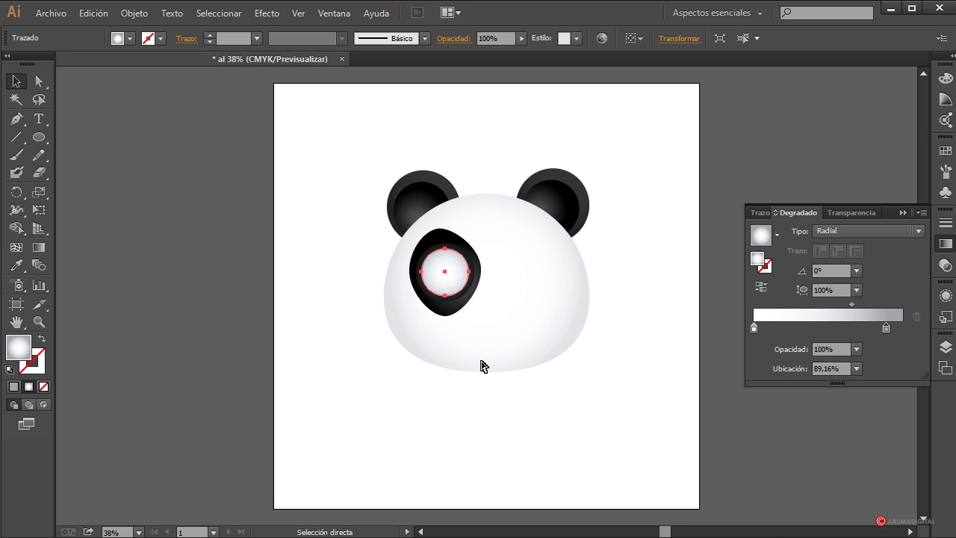
pyautogui.press('v')
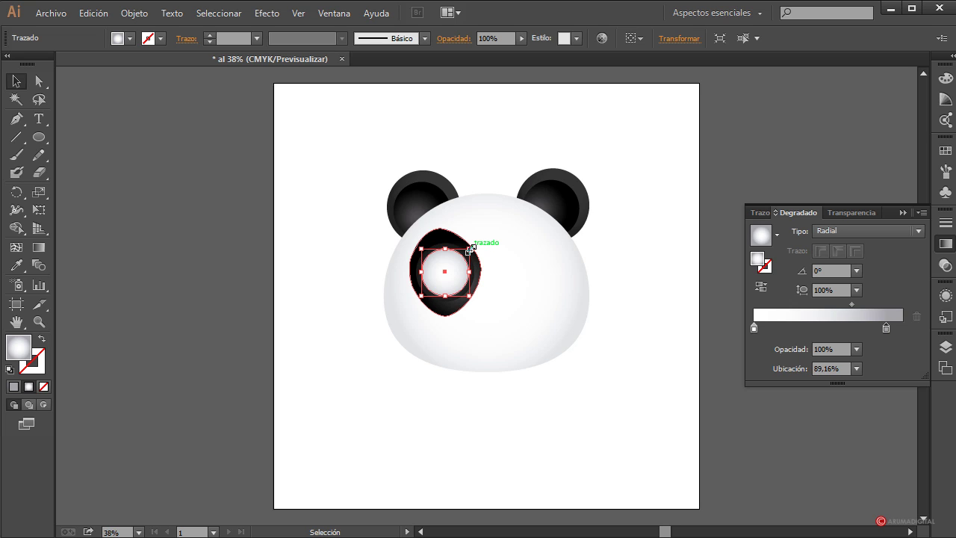
pyautogui.moveTo(471, 249); pyautogui.dragTo(465, 252)
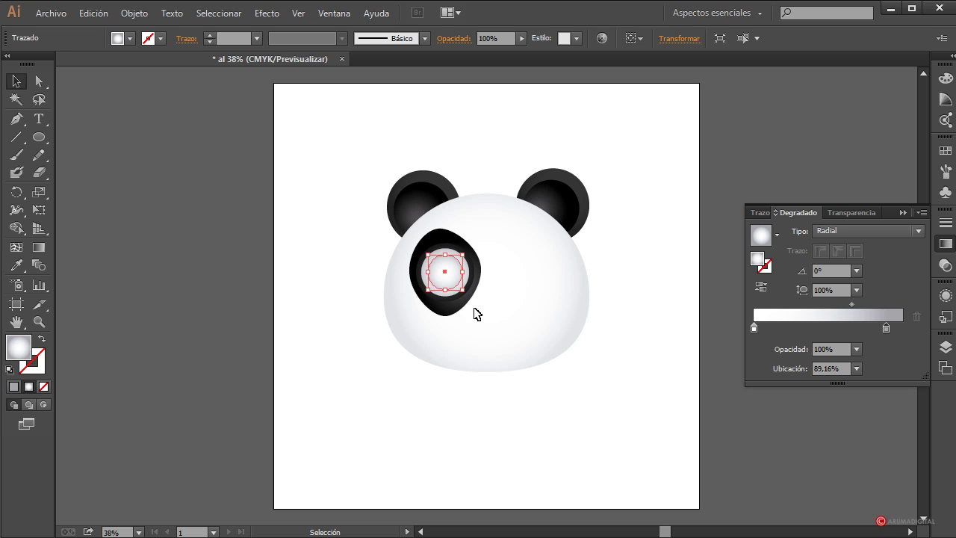
# Move the iris gradient's outer stop to the end of the ramp and colour it with the cyan swatch
pyautogui.moveTo(888, 331); pyautogui.dragTo(910, 333)
pyautogui.moveTo(865, 305)
pyautogui.mouseDown()
pyautogui.moveTo(839, 303)
pyautogui.moveTo(863, 304)
pyautogui.mouseUp()
pyautogui.doubleClick(903, 328)
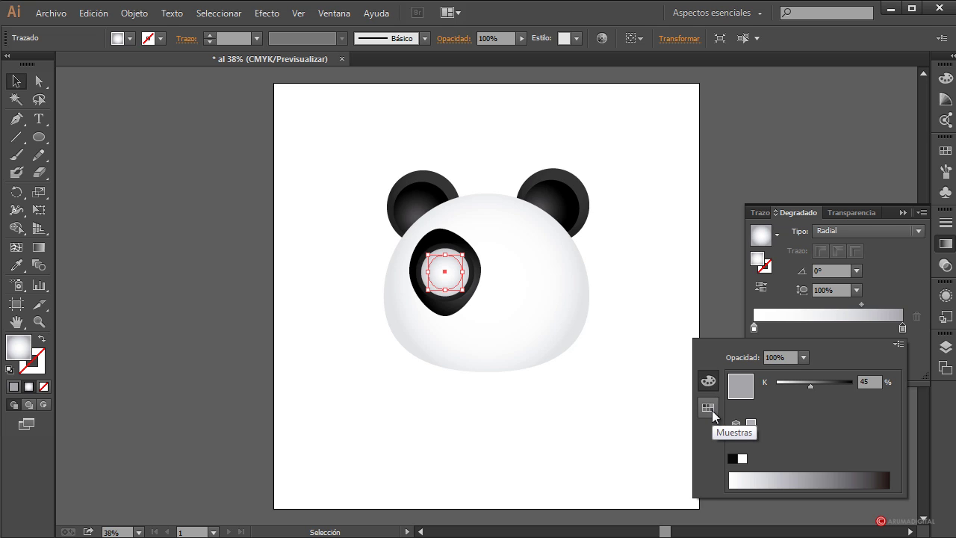
pyautogui.click(712, 411)
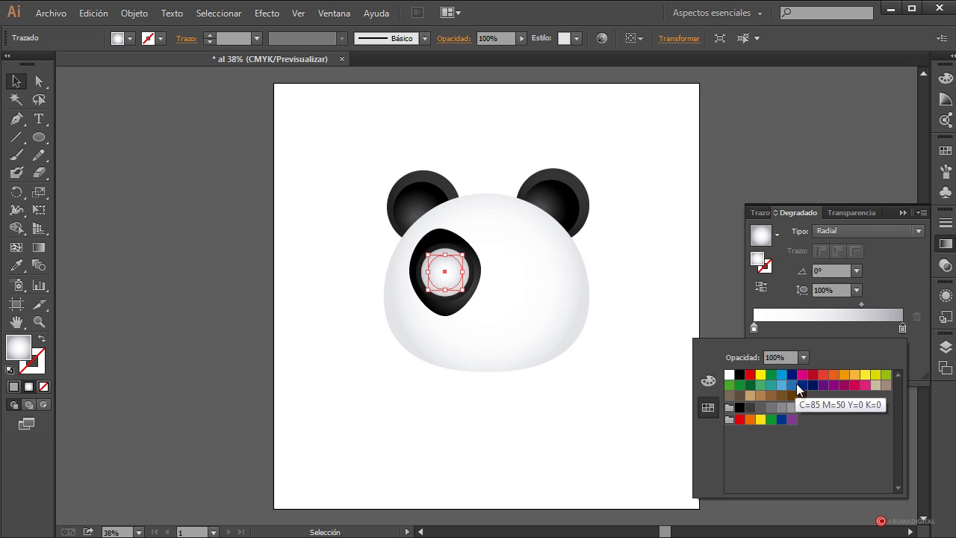
pyautogui.click(792, 375)
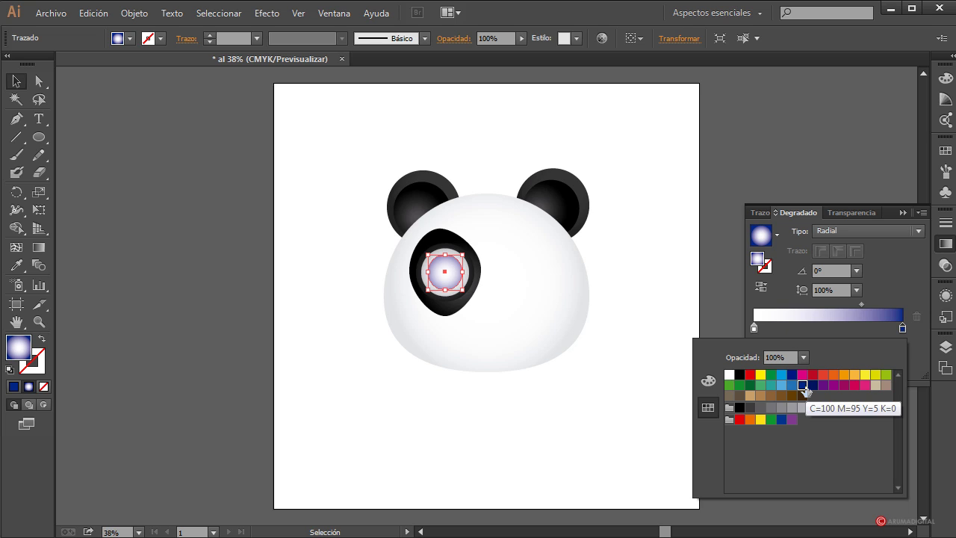
pyautogui.click(782, 375)
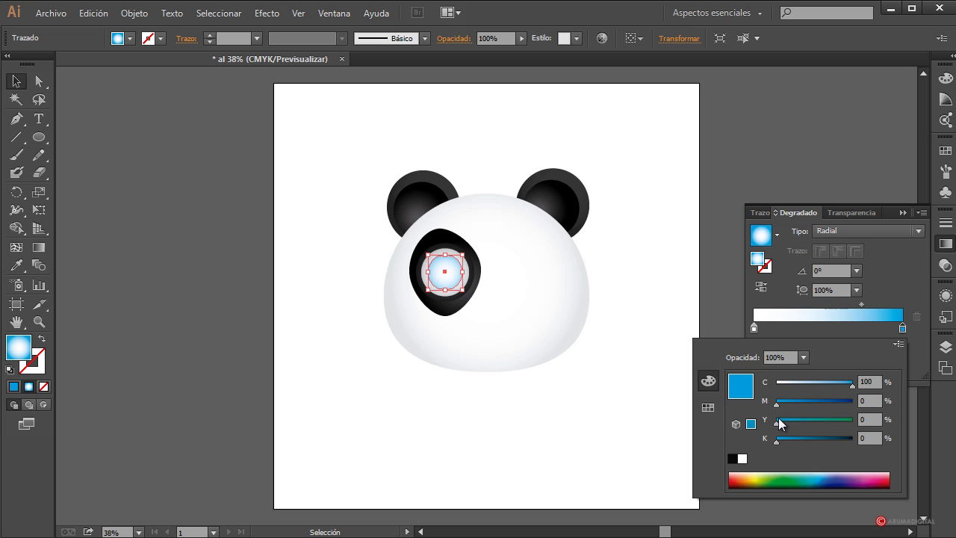
# Set the iris gradient's outer stop to 22% M and 40% K, and its midpoint to 56.43%
pyautogui.moveTo(780, 404); pyautogui.dragTo(794, 404)
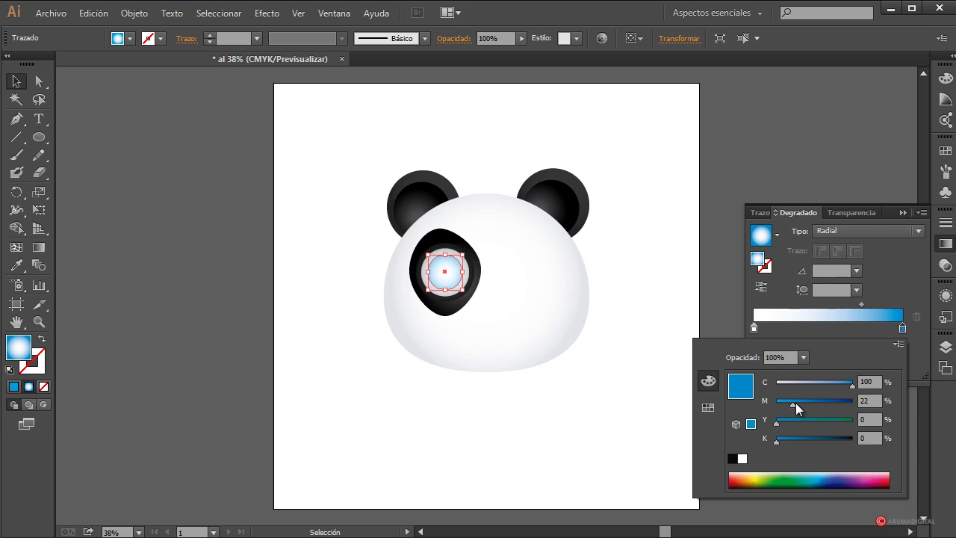
pyautogui.moveTo(776, 438); pyautogui.dragTo(809, 442)
pyautogui.moveTo(865, 303); pyautogui.dragTo(839, 303)
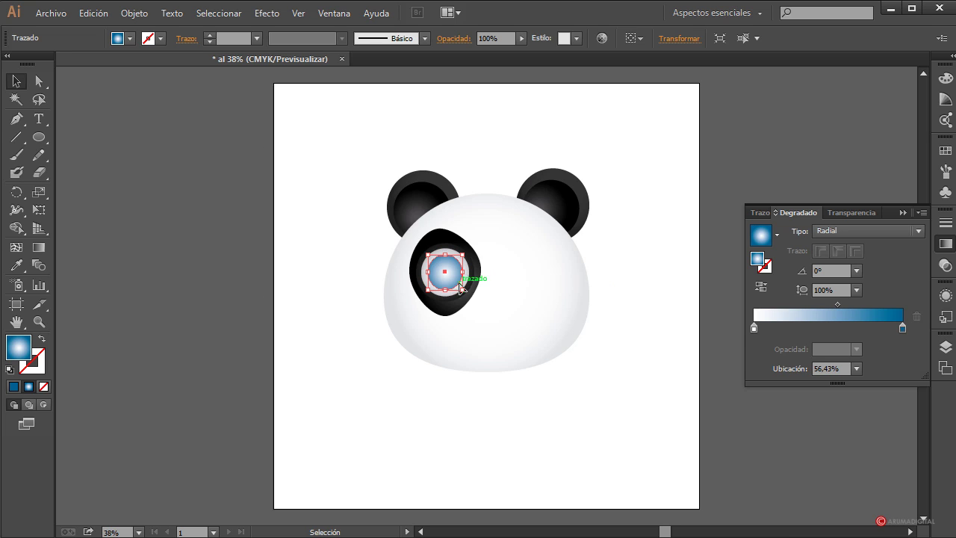
# Duplicate the blue iris in place and shrink the copy proportionally about its centre to form the pupil
pyautogui.press('a')
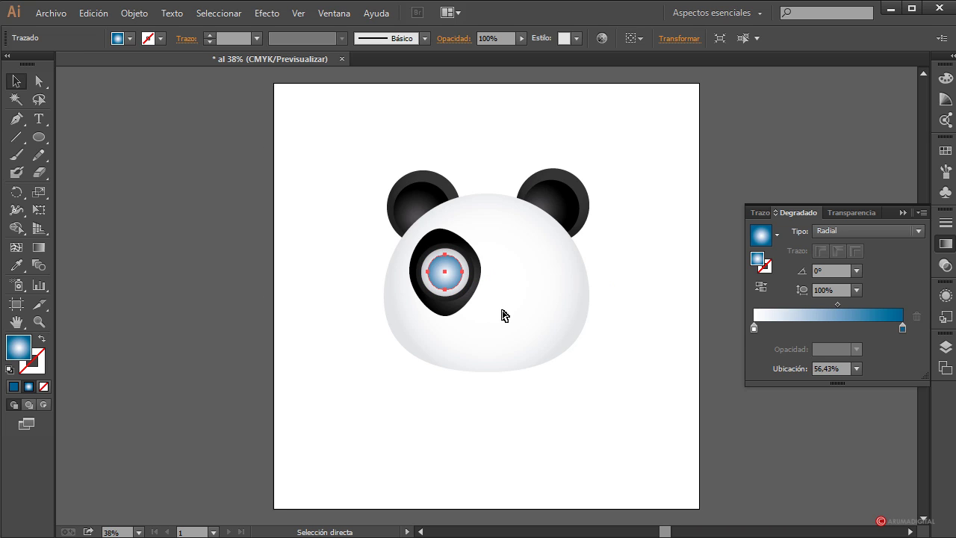
pyautogui.press('v')
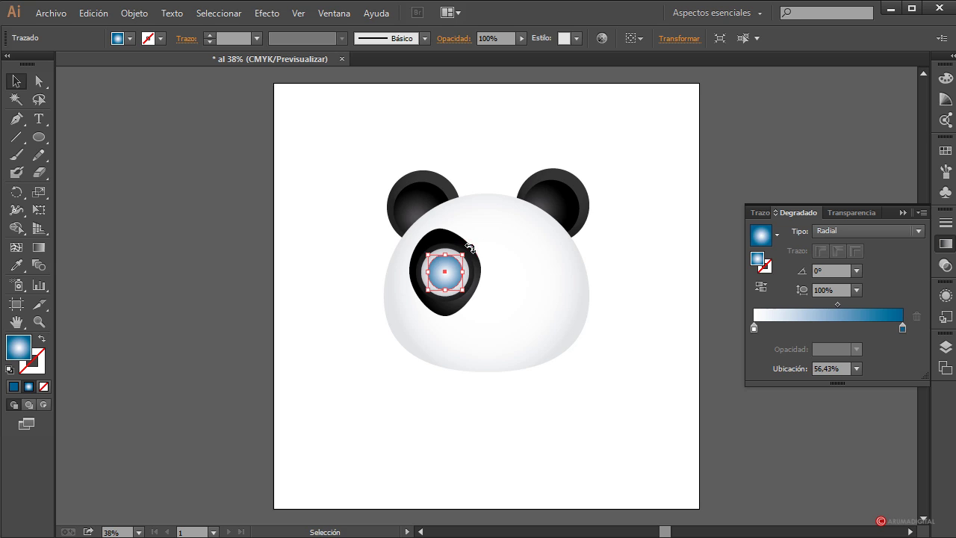
pyautogui.moveTo(464, 253); pyautogui.dragTo(457, 260)
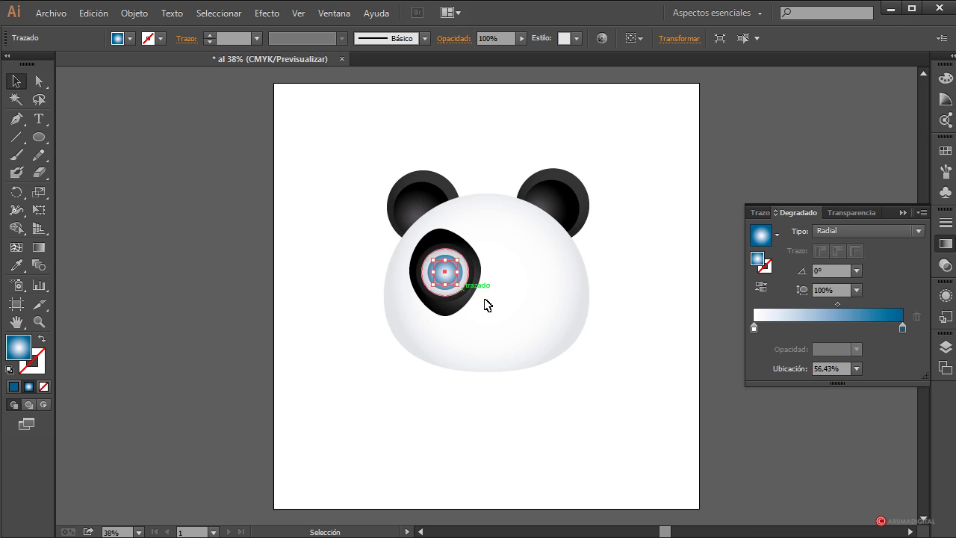
# Colour the pupil gradient's outer stop black and set its midpoint to 13%
pyautogui.click(902, 329)
pyautogui.doubleClick(901, 329)
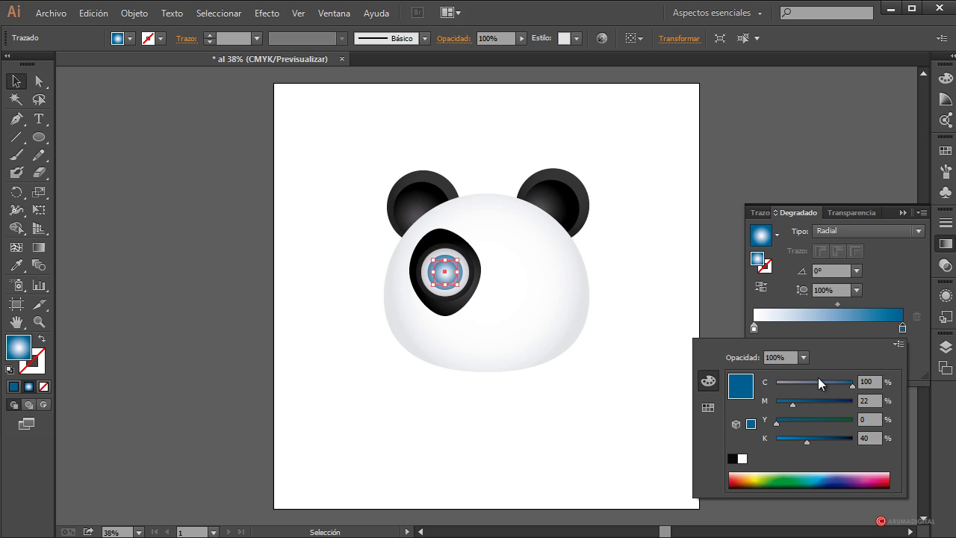
pyautogui.click(708, 407)
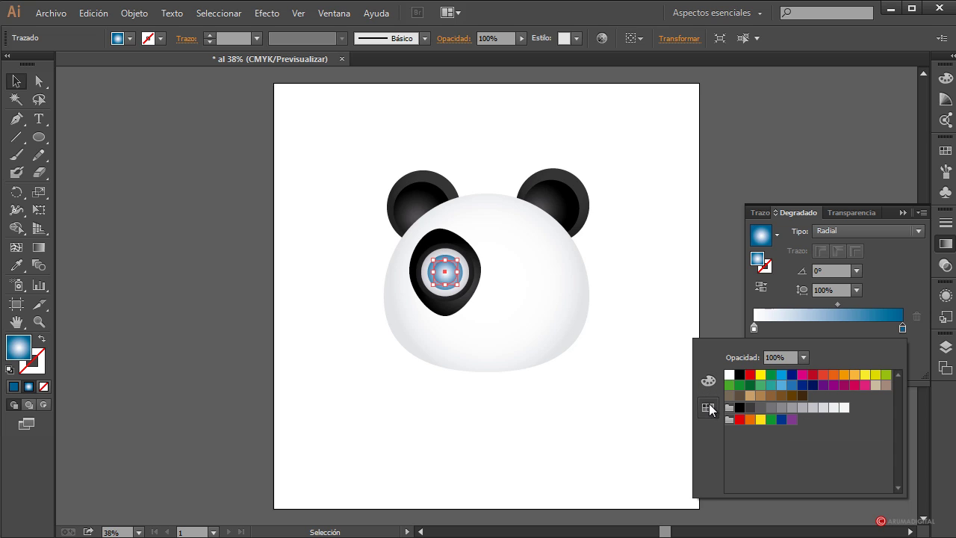
pyautogui.click(739, 377)
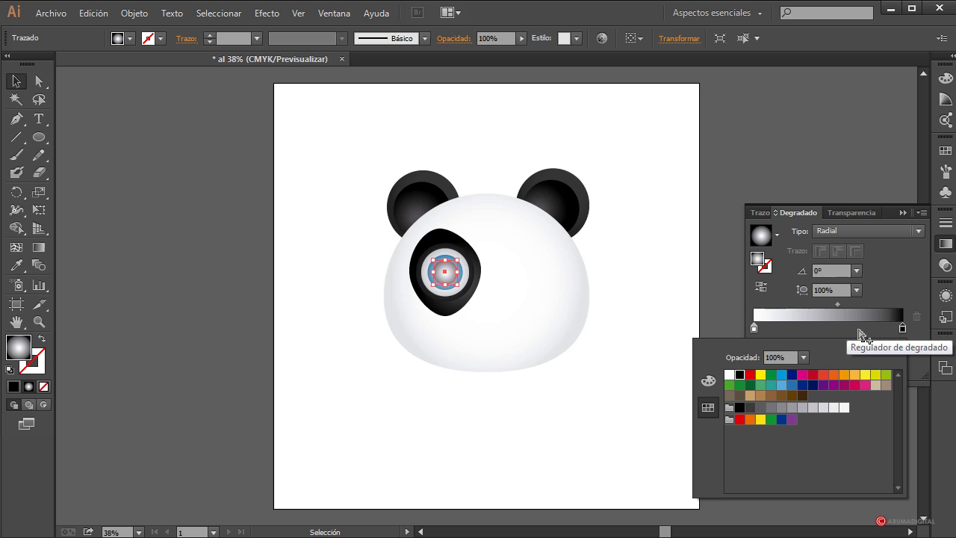
pyautogui.click(890, 297)
pyautogui.moveTo(838, 304); pyautogui.dragTo(773, 304)
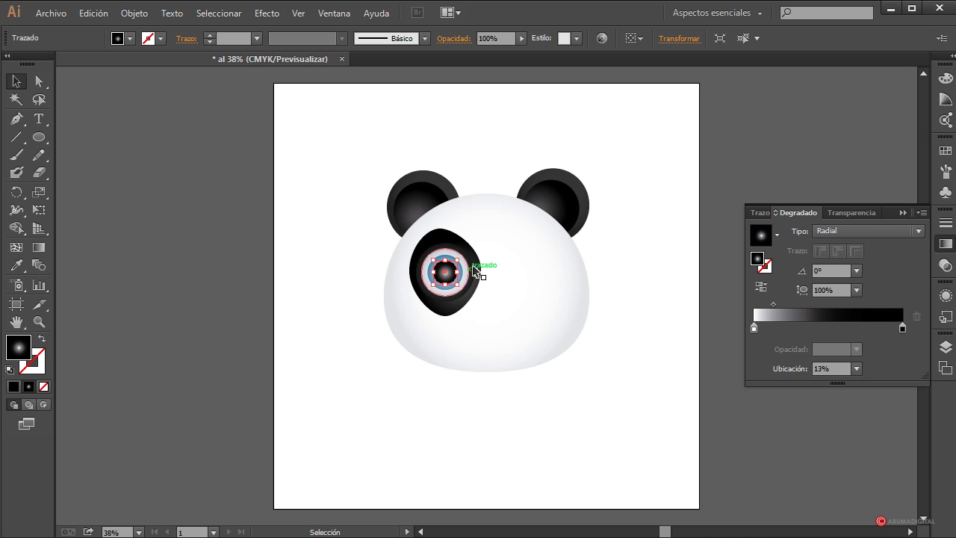
# Set the pupil gradient's centre stop to 66% K and its midpoint to 38.12%
pyautogui.doubleClick(755, 329)
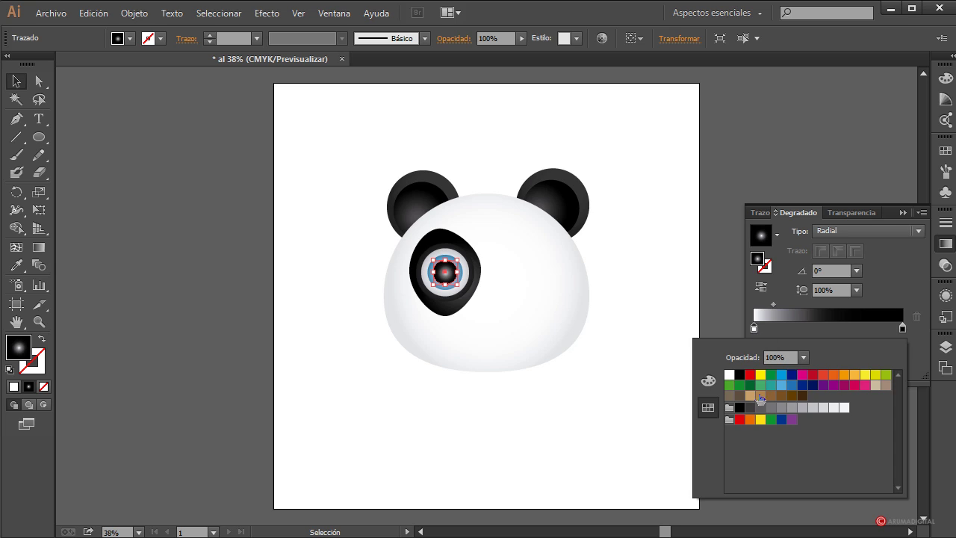
pyautogui.click(710, 381)
pyautogui.moveTo(781, 386); pyautogui.dragTo(828, 386)
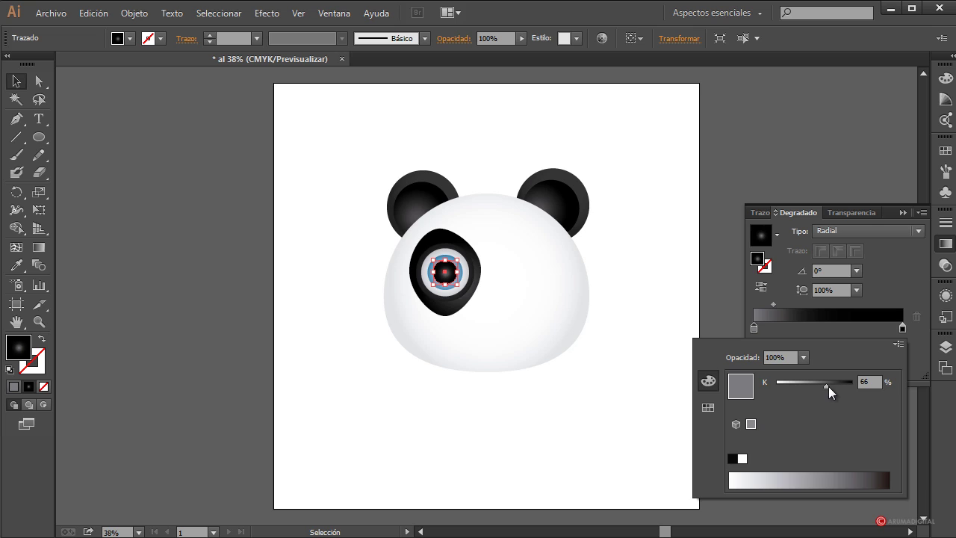
pyautogui.moveTo(773, 304); pyautogui.dragTo(812, 305)
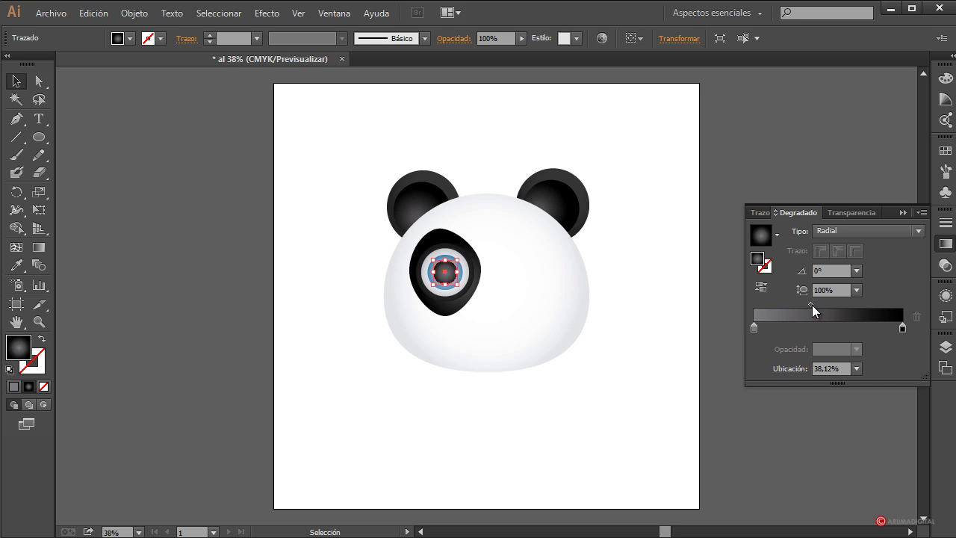
# Keep a single centre stop in the pupil's gradient, set it to 86% K and deselect the pupil
pyautogui.doubleClick(757, 329)
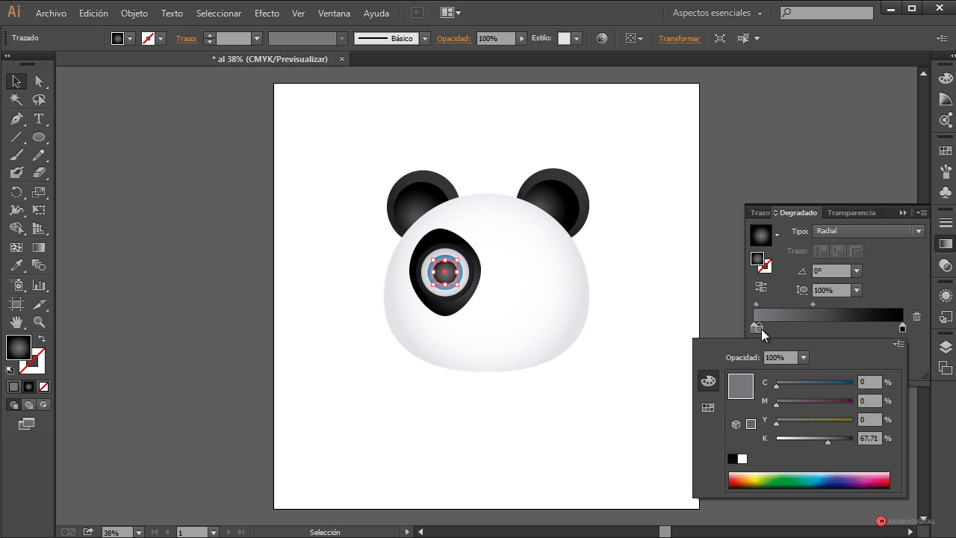
pyautogui.click(759, 329)
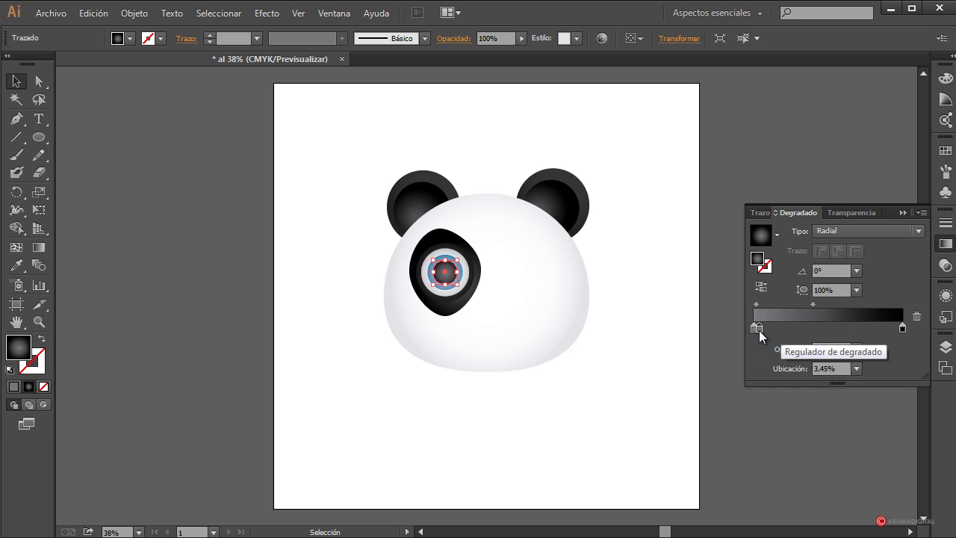
pyautogui.moveTo(759, 331); pyautogui.dragTo(754, 329)
pyautogui.doubleClick(754, 327)
pyautogui.moveTo(777, 383); pyautogui.dragTo(842, 386)
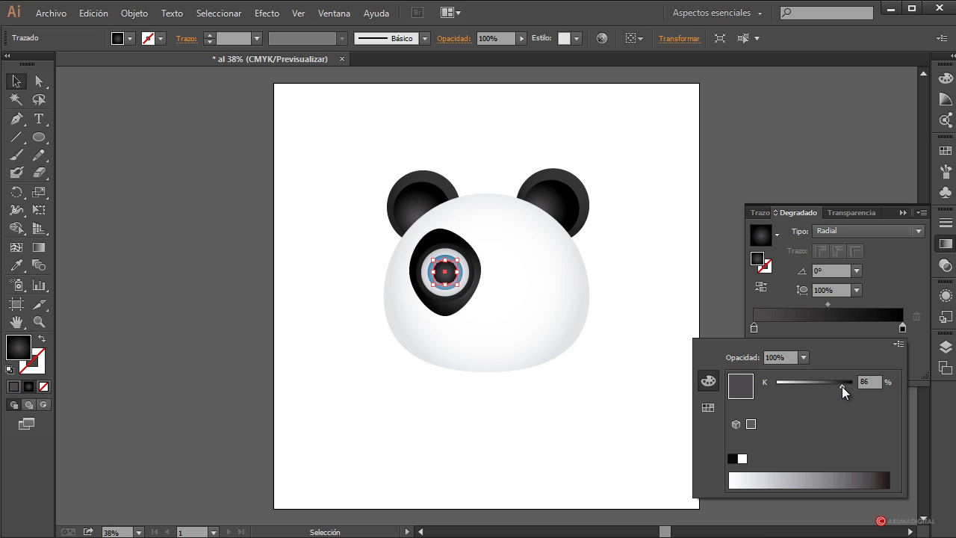
pyautogui.click(296, 187)
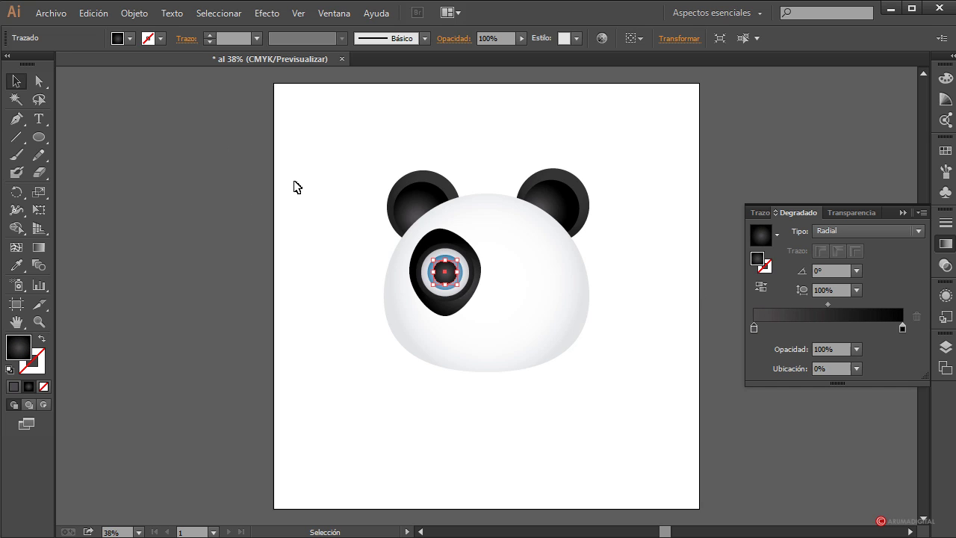
pyautogui.click(296, 187)
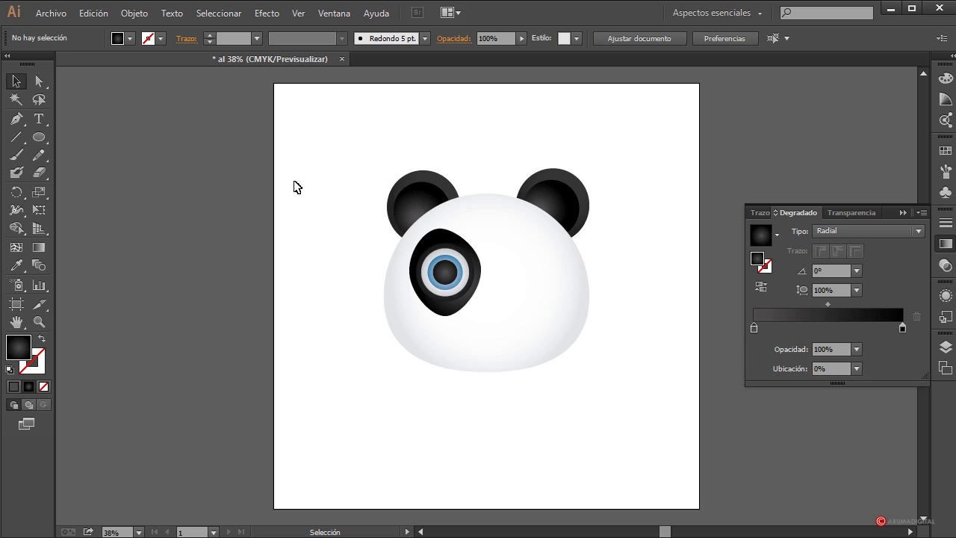
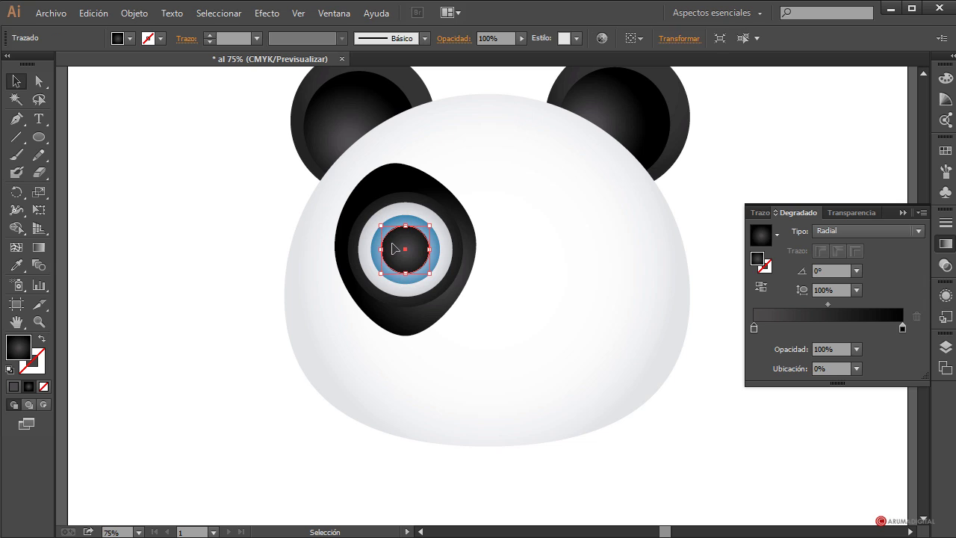
# Duplicate the pupil, shrink the copy to about half its size and place it over the pupil's upper-right edge
pyautogui.press('a')
pyautogui.press('v')
pyautogui.moveTo(431, 223); pyautogui.dragTo(421, 233)
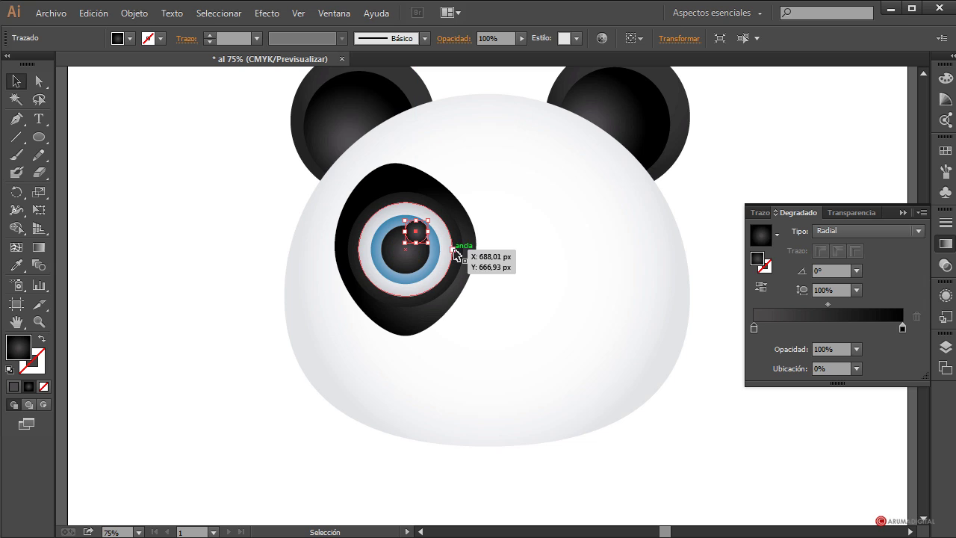
# Fill the small circle over the pupil's upper-right edge with white, set its opacity to 80% and deselect it
pyautogui.click(132, 38)
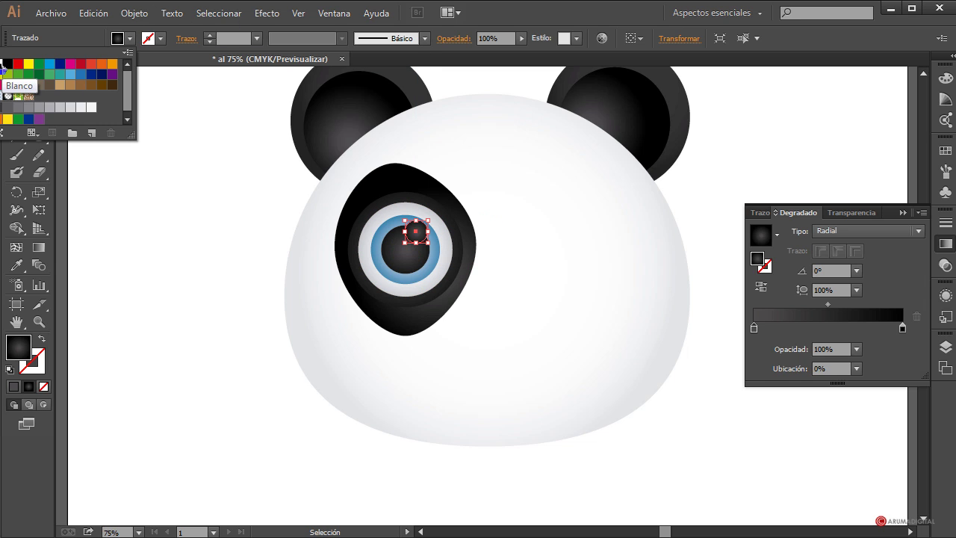
pyautogui.click(4, 65)
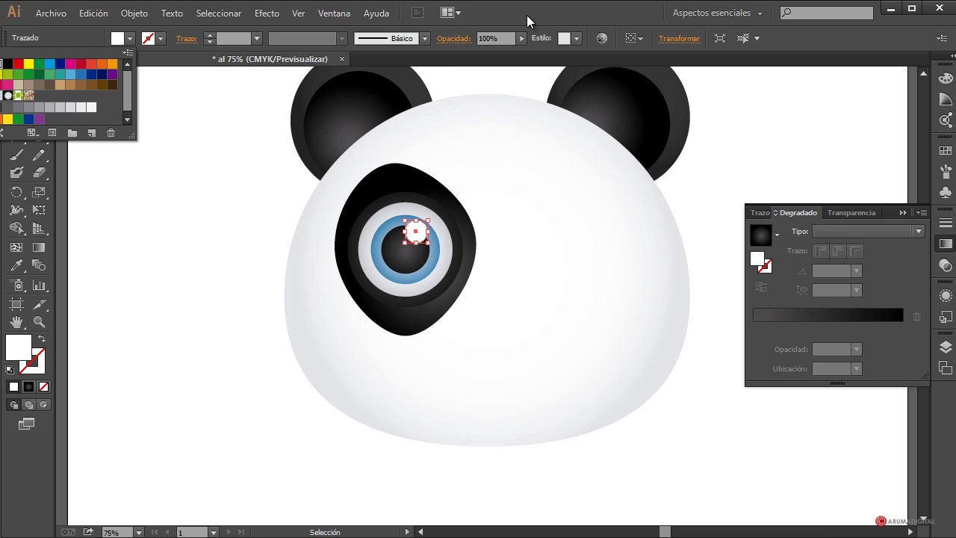
pyautogui.click(521, 38)
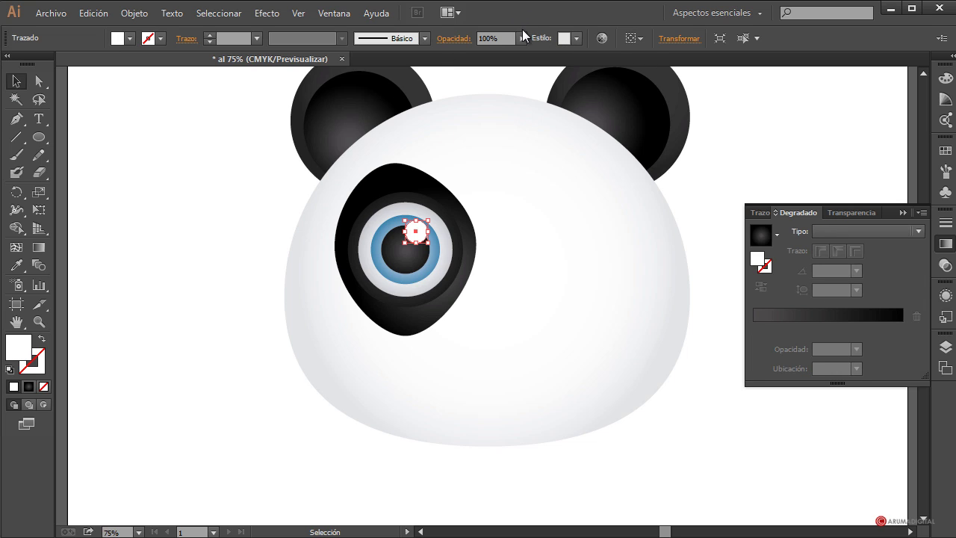
pyautogui.click(521, 38)
pyautogui.moveTo(523, 52); pyautogui.dragTo(502, 52)
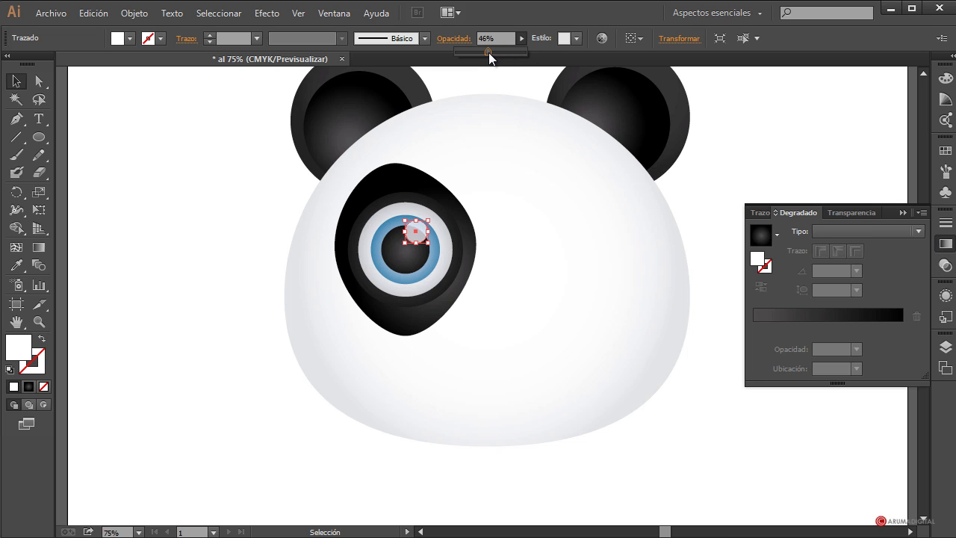
pyautogui.moveTo(488, 52); pyautogui.dragTo(511, 49)
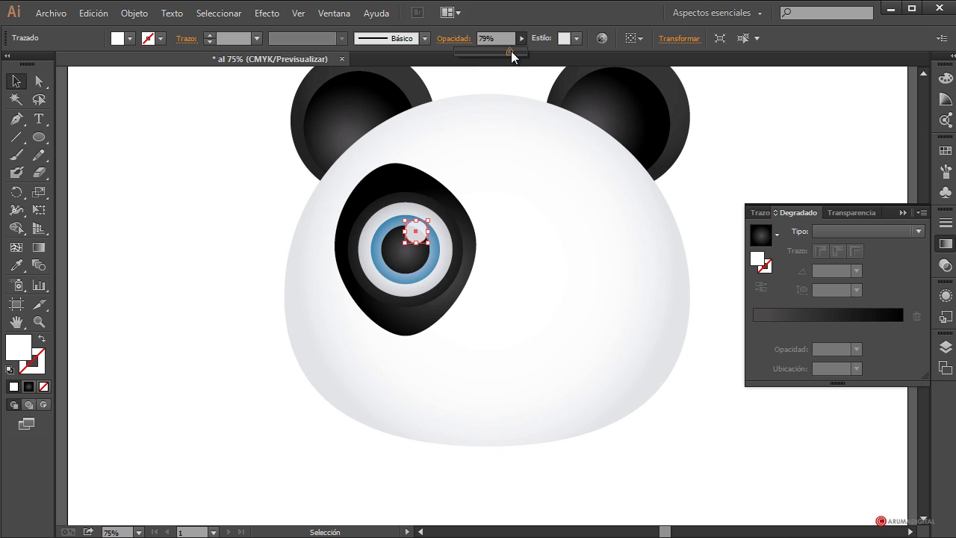
pyautogui.moveTo(512, 51); pyautogui.dragTo(518, 51)
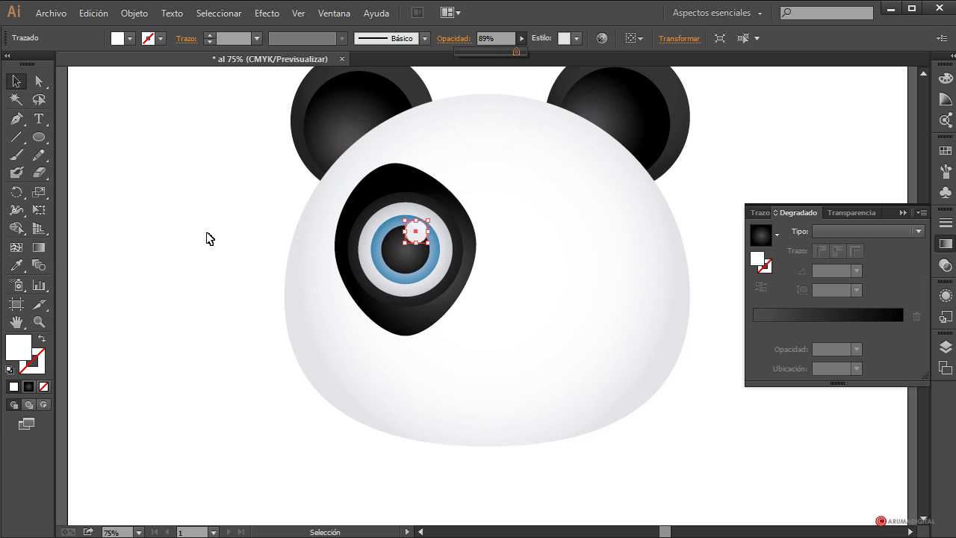
pyautogui.click(209, 281)
pyautogui.click(415, 236)
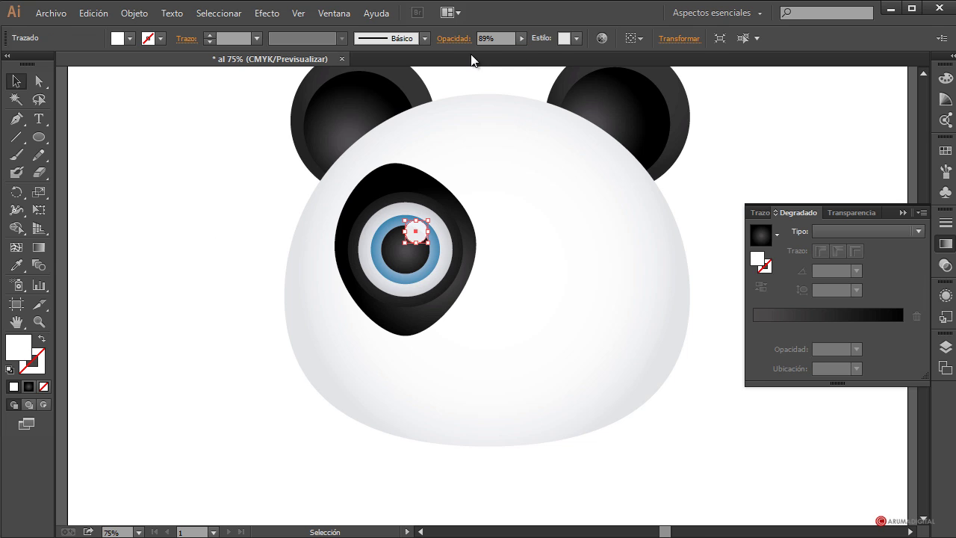
pyautogui.click(522, 38)
pyautogui.moveTo(517, 52); pyautogui.dragTo(512, 54)
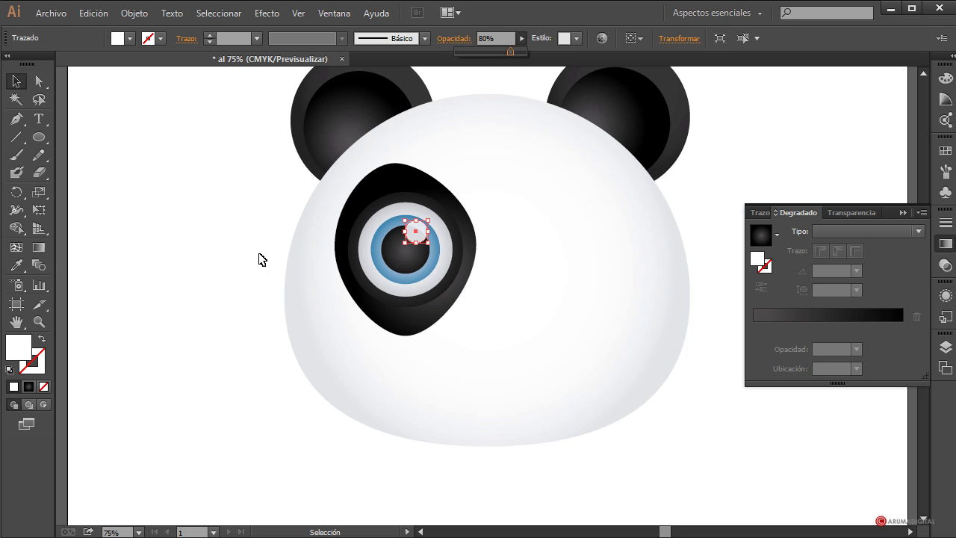
pyautogui.click(231, 286)
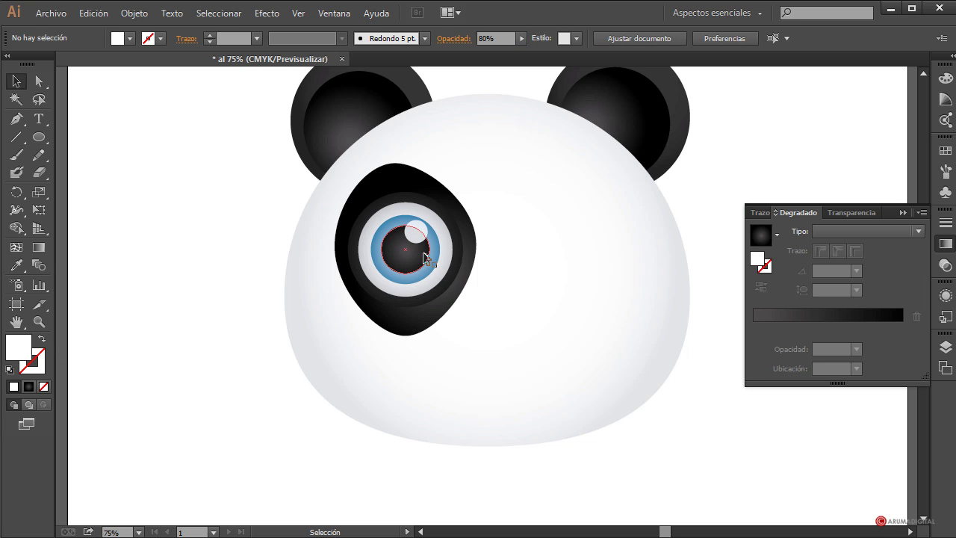
# Duplicate the white highlight, shrink the copy and place it just below the original on the pupil's right edge
pyautogui.click(416, 232)
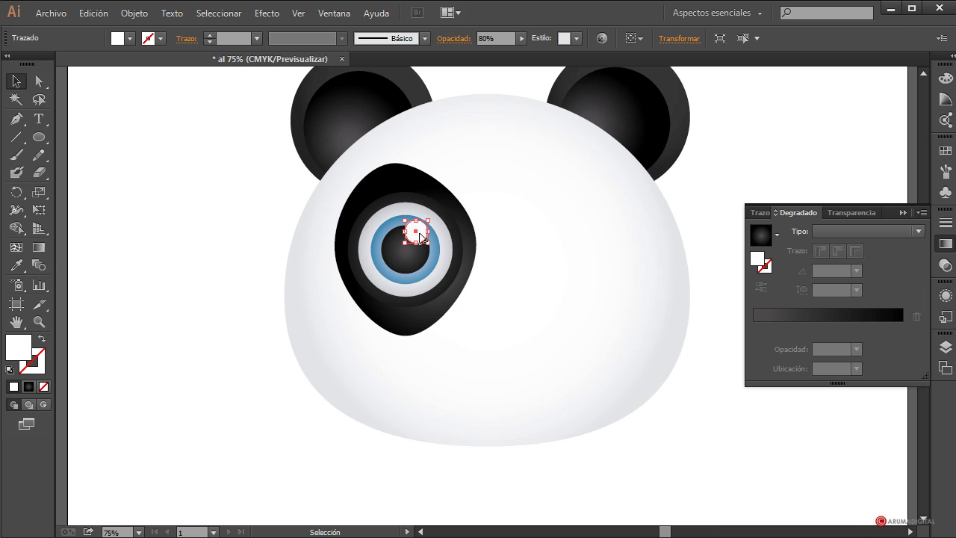
pyautogui.moveTo(420, 238)
pyautogui.mouseDown()
pyautogui.moveTo(431, 263)
pyautogui.moveTo(424, 253)
pyautogui.mouseUp()
pyautogui.click(232, 388)
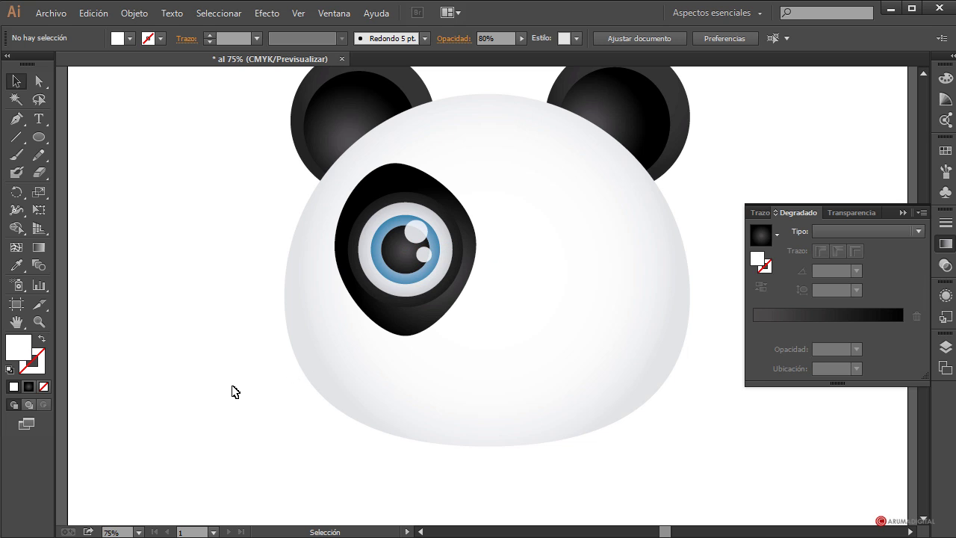
# Duplicate the smaller highlight, shrink the copy to about 17 px across and place it near the pupil's centre
pyautogui.click(424, 258)
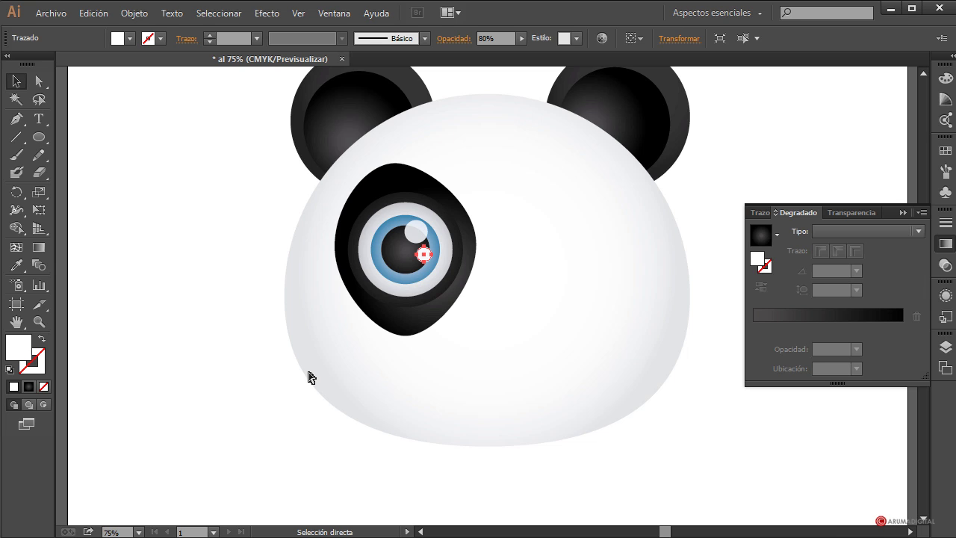
pyautogui.press('v')
pyautogui.moveTo(427, 255); pyautogui.dragTo(410, 253)
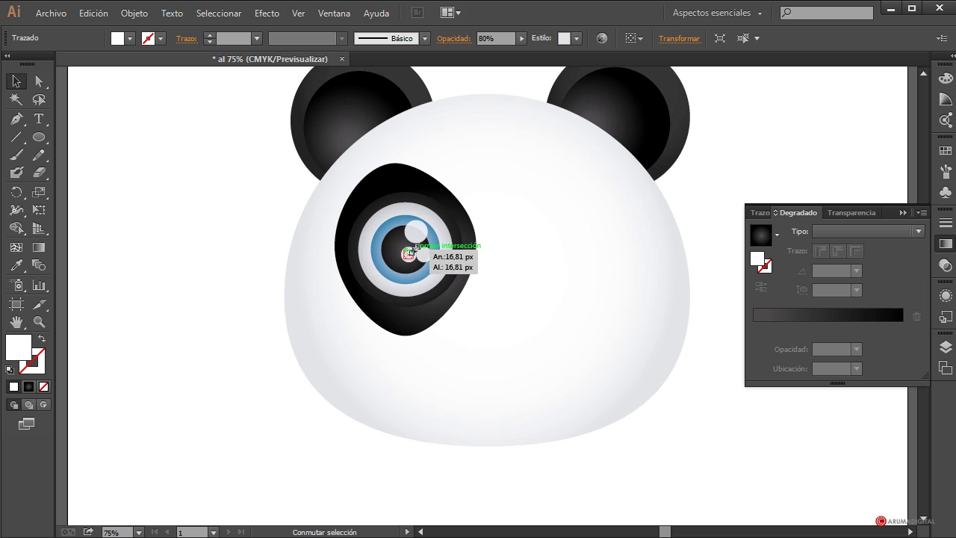
pyautogui.click(265, 425)
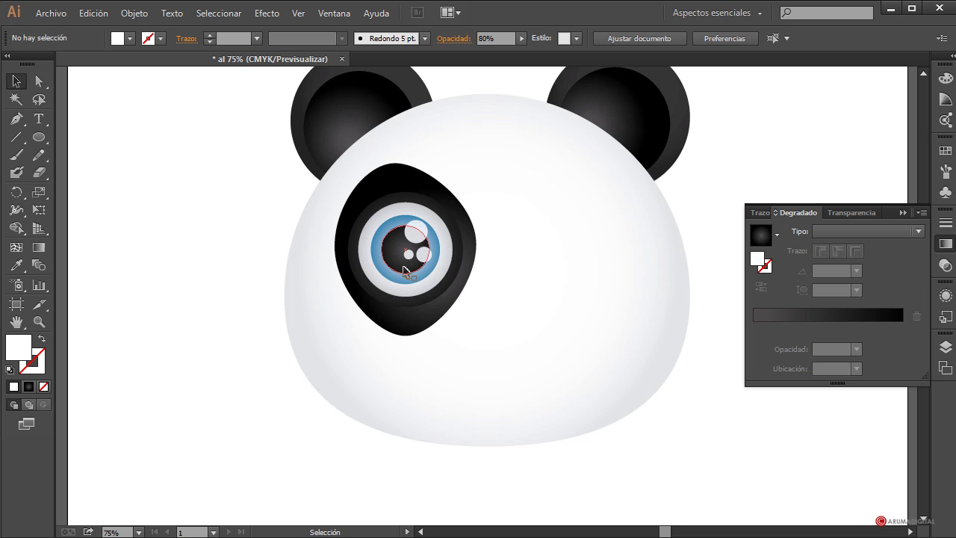
pyautogui.click(407, 258)
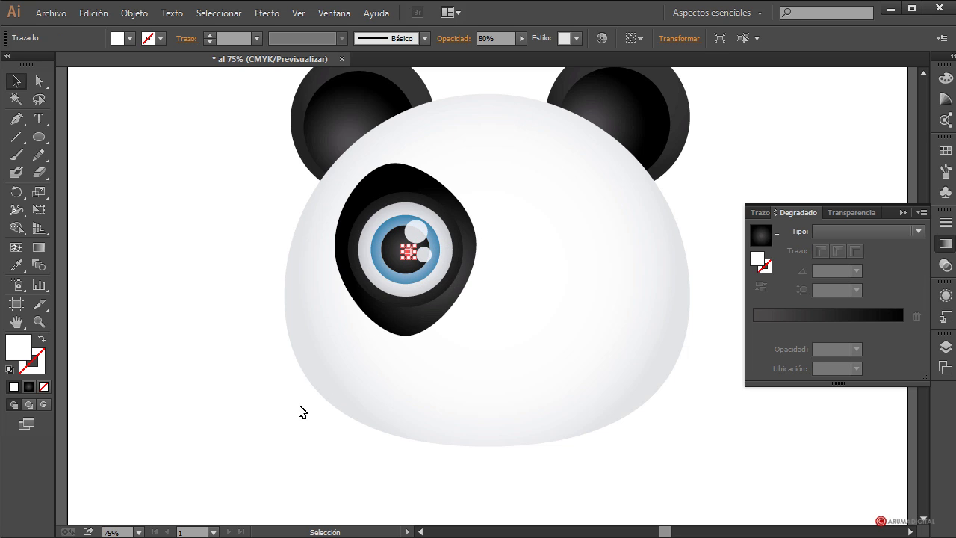
pyautogui.click(280, 421)
# Group all the shapes of the finished eye, including its dark patch and highlights
pyautogui.moveTo(508, 138); pyautogui.dragTo(351, 391)
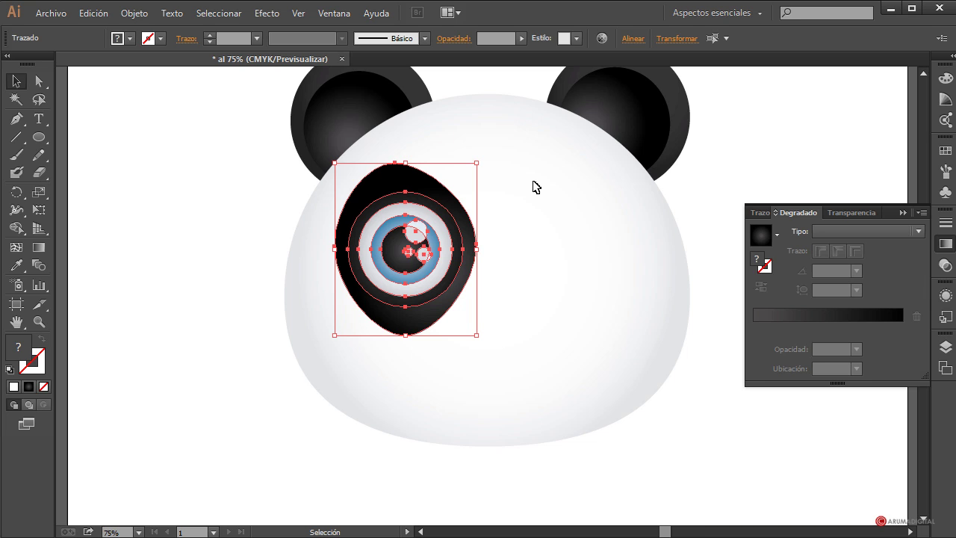
pyautogui.click(137, 13)
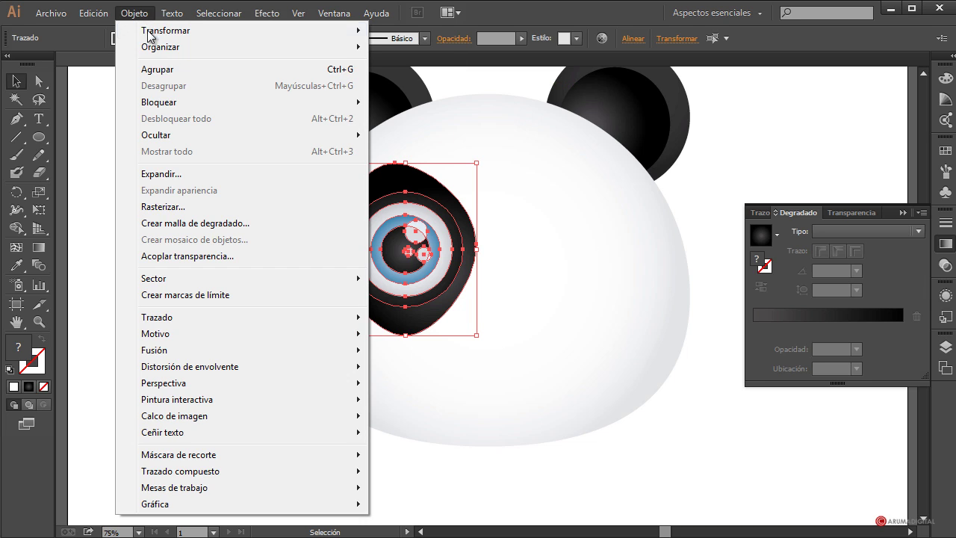
pyautogui.click(224, 69)
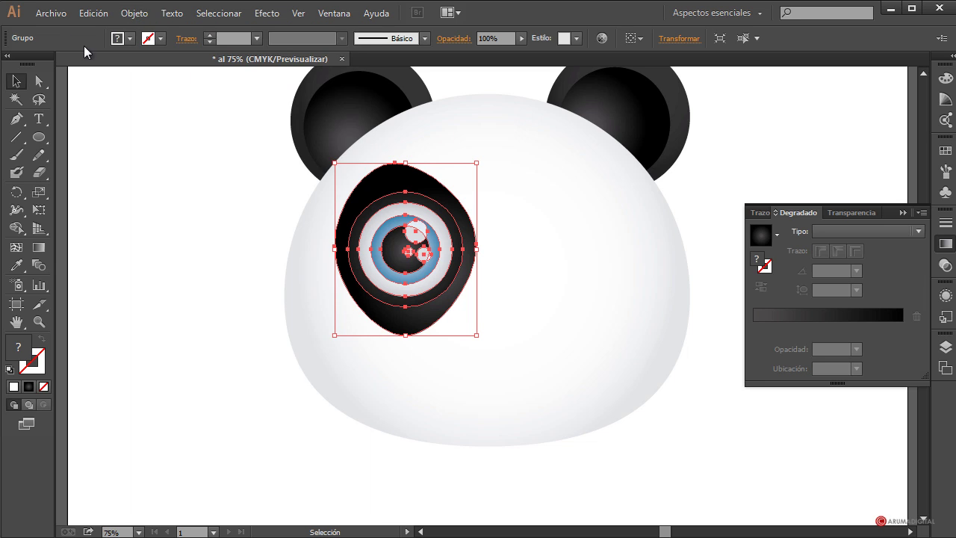
# Create a copy of the eye group reflected across the vertical axis and place it level on the right side of the face
pyautogui.click(136, 12)
pyautogui.moveTo(153, 36)
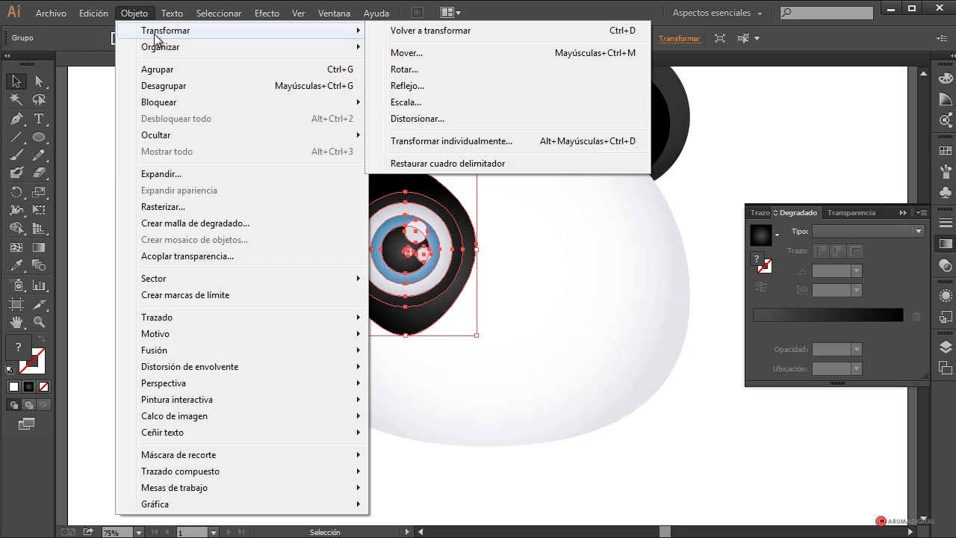
pyautogui.click(413, 88)
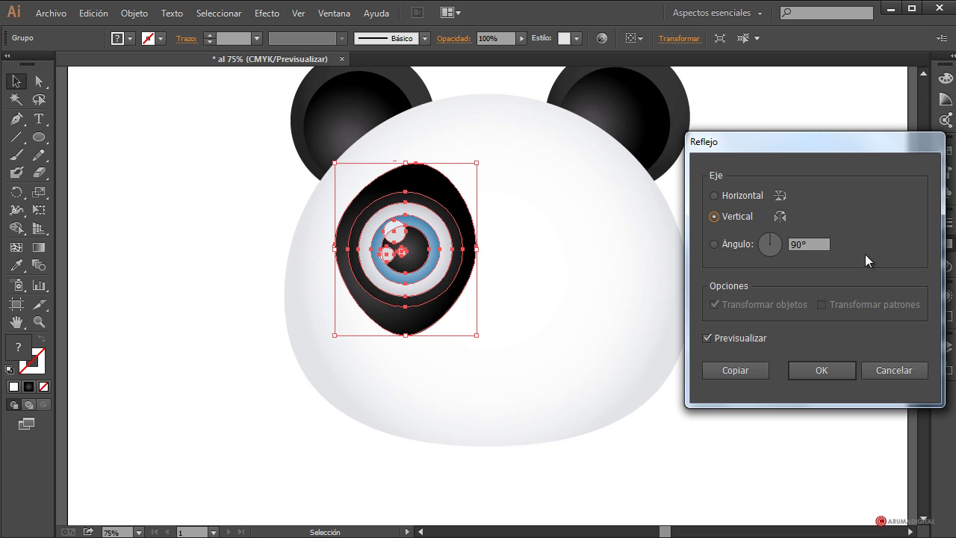
pyautogui.click(767, 367)
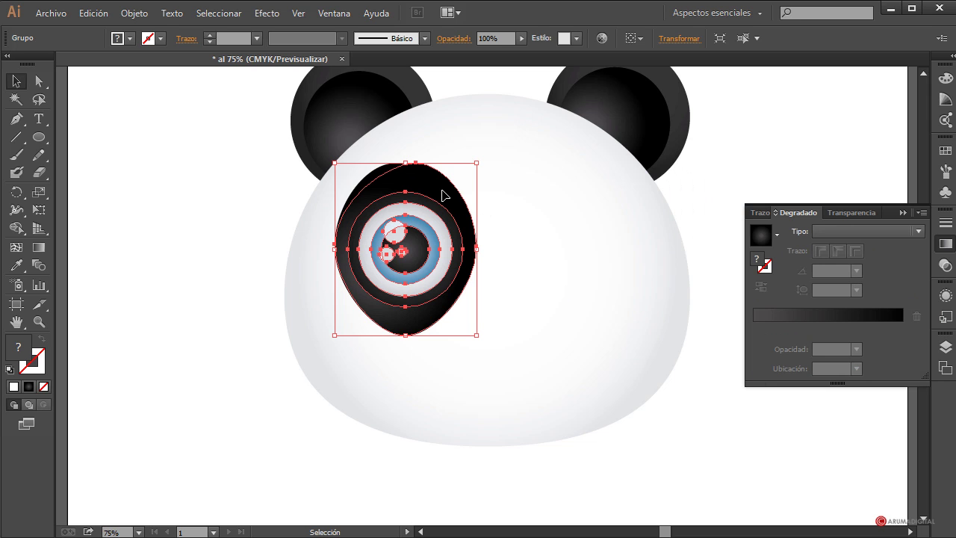
pyautogui.moveTo(446, 195); pyautogui.dragTo(580, 187)
pyautogui.click(743, 156)
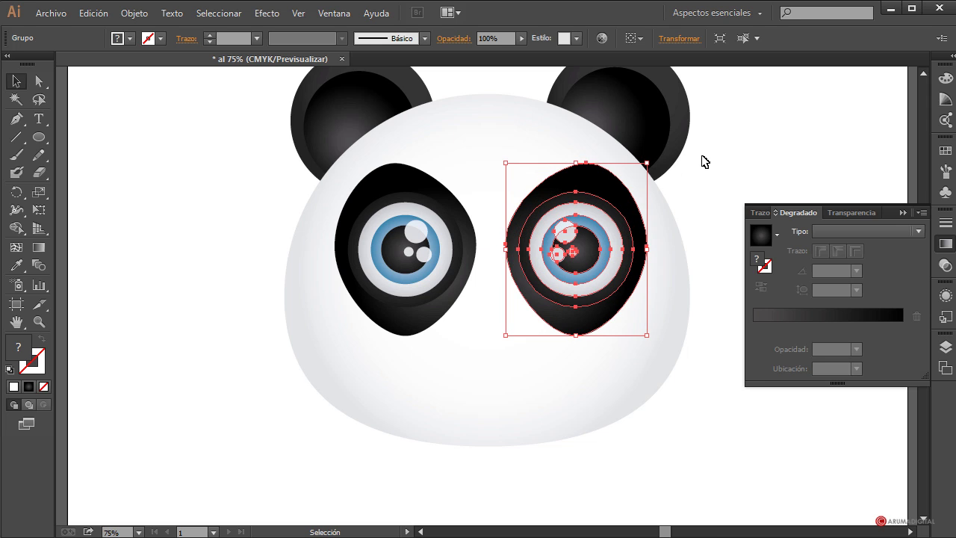
pyautogui.click(704, 176)
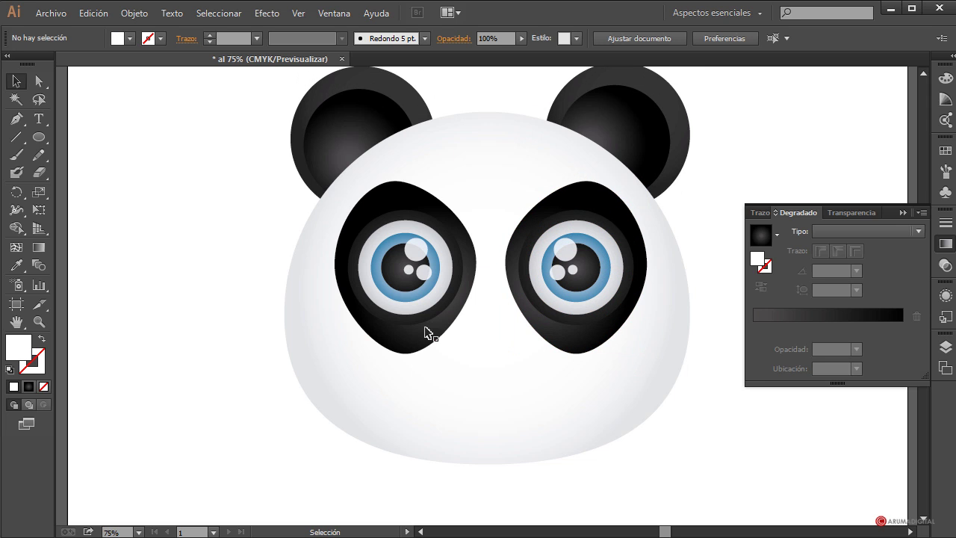
# Shift the left eye group slightly outward to even out the eye spacing, and deselect it
pyautogui.click(418, 344)
pyautogui.moveTo(419, 345); pyautogui.dragTo(412, 343)
pyautogui.click(713, 458)
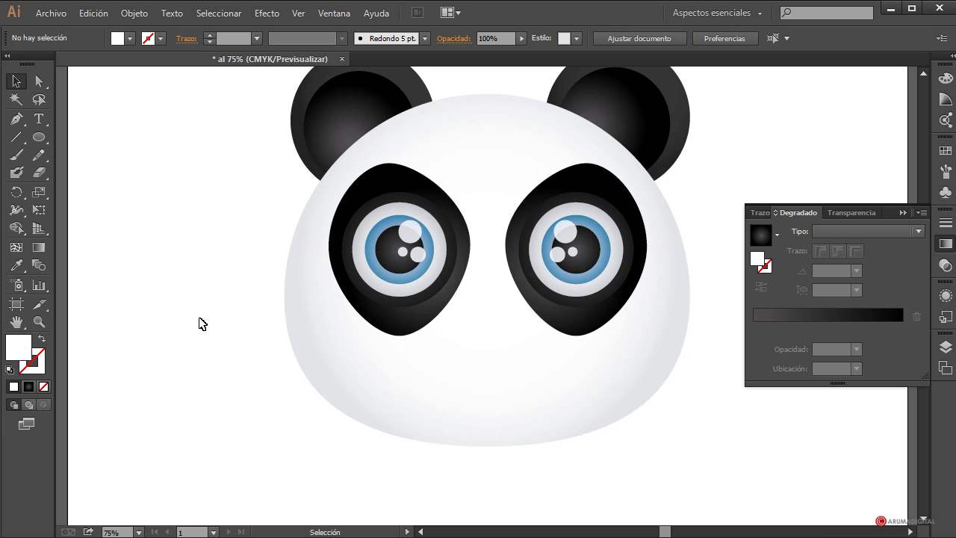
# Draw a circle about 65 px across, centred on the face below the eyes, for the nose
pyautogui.click(41, 137)
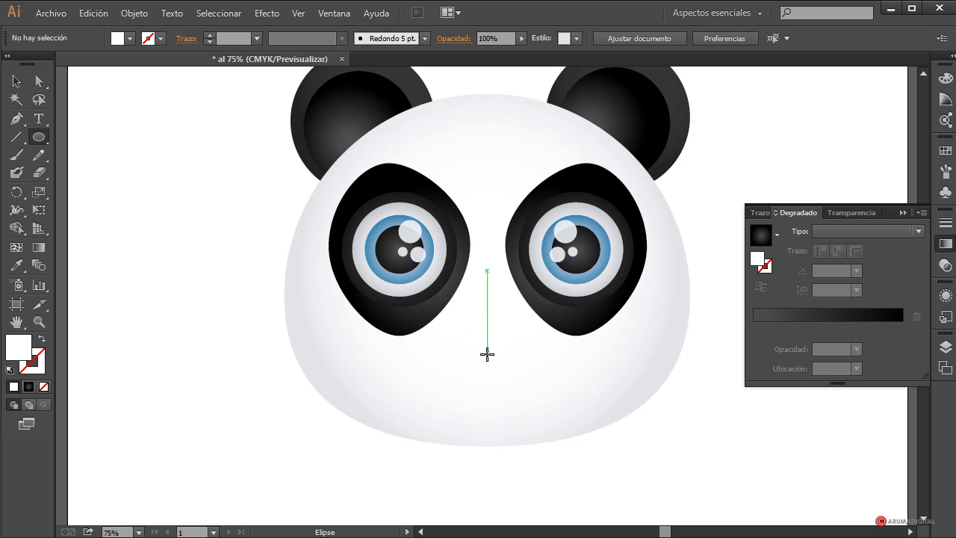
pyautogui.moveTo(487, 361); pyautogui.dragTo(499, 354)
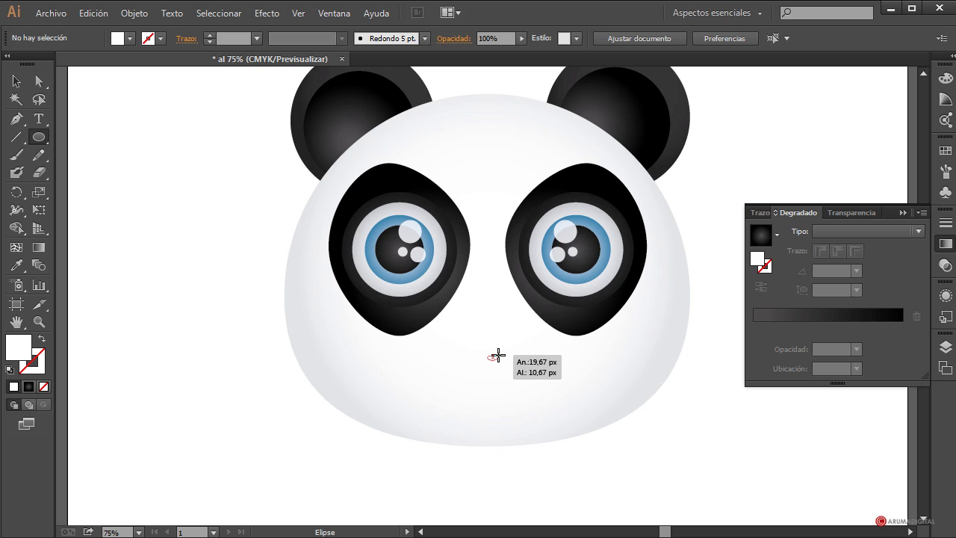
pyautogui.moveTo(498, 355); pyautogui.dragTo(503, 351)
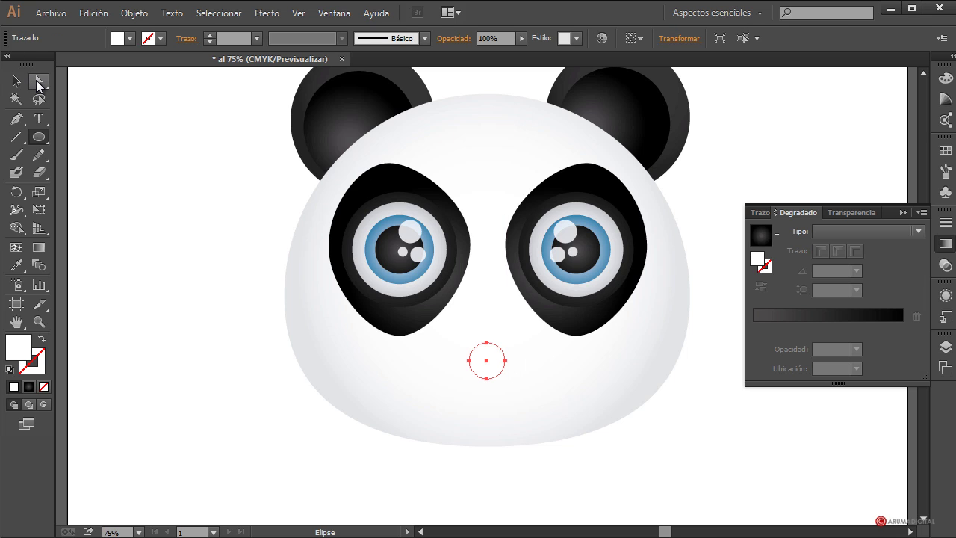
# Reshape the circle into a tapered nose by lowering its top anchor to about Y 852 px and raising its bottom anchor to Y 891 px
pyautogui.click(39, 82)
pyautogui.click(487, 344)
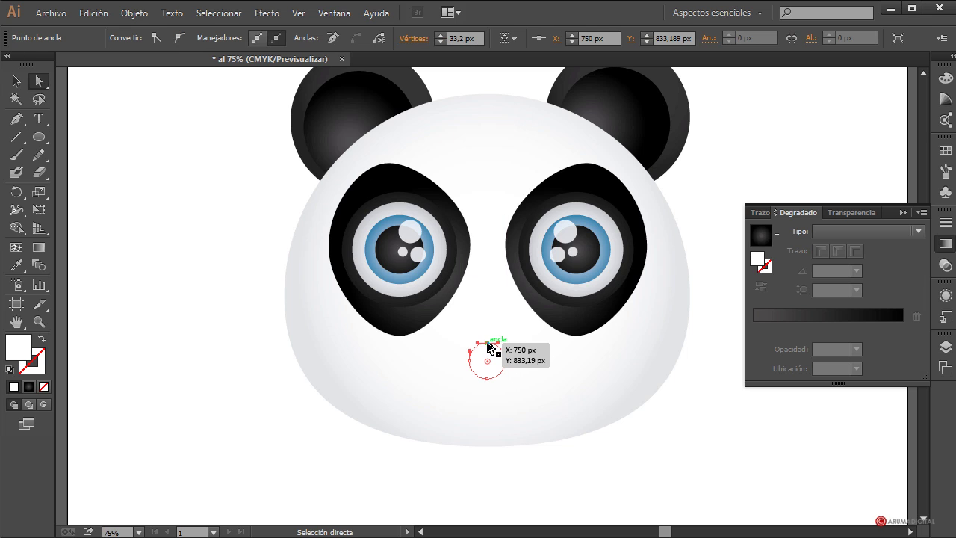
pyautogui.moveTo(487, 345)
pyautogui.mouseDown()
pyautogui.moveTo(490, 363)
pyautogui.moveTo(487, 355)
pyautogui.mouseUp()
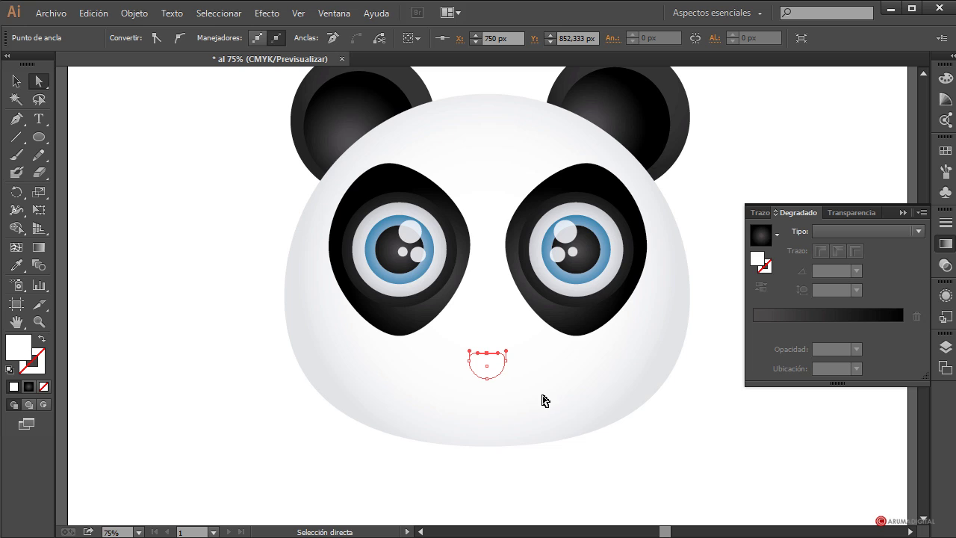
pyautogui.click(489, 384)
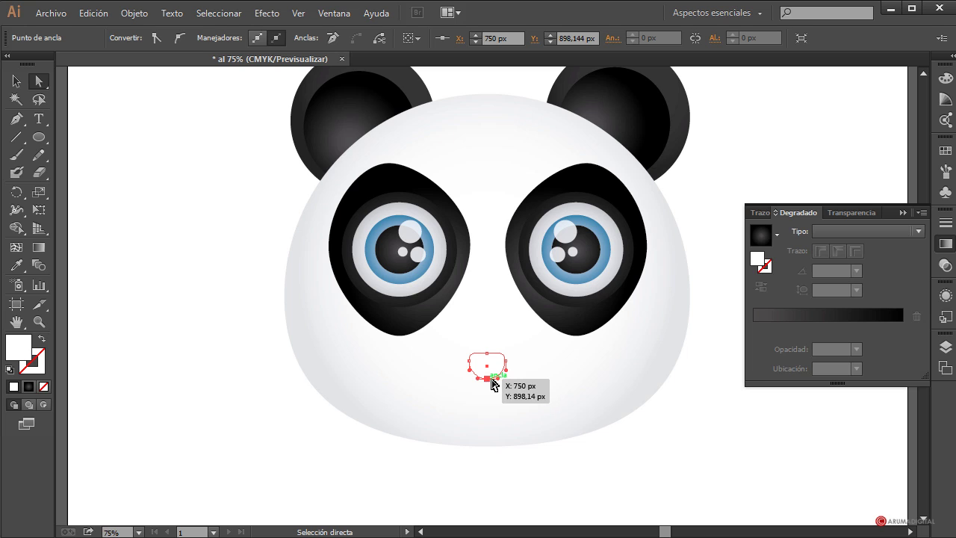
pyautogui.click(506, 359)
pyautogui.moveTo(490, 382)
pyautogui.mouseDown()
pyautogui.moveTo(507, 366)
pyautogui.moveTo(472, 369)
pyautogui.moveTo(479, 373)
pyautogui.mouseUp()
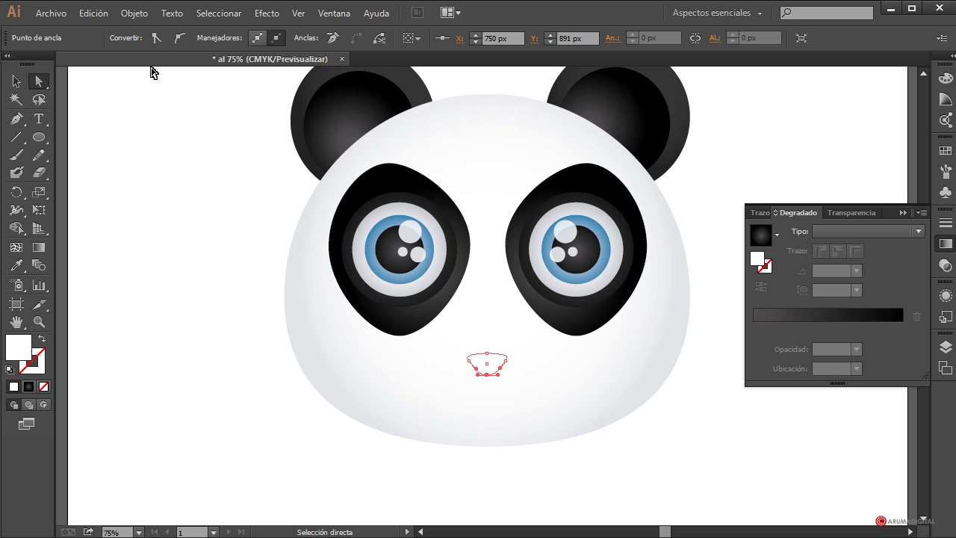
pyautogui.press('v')
pyautogui.click(165, 316)
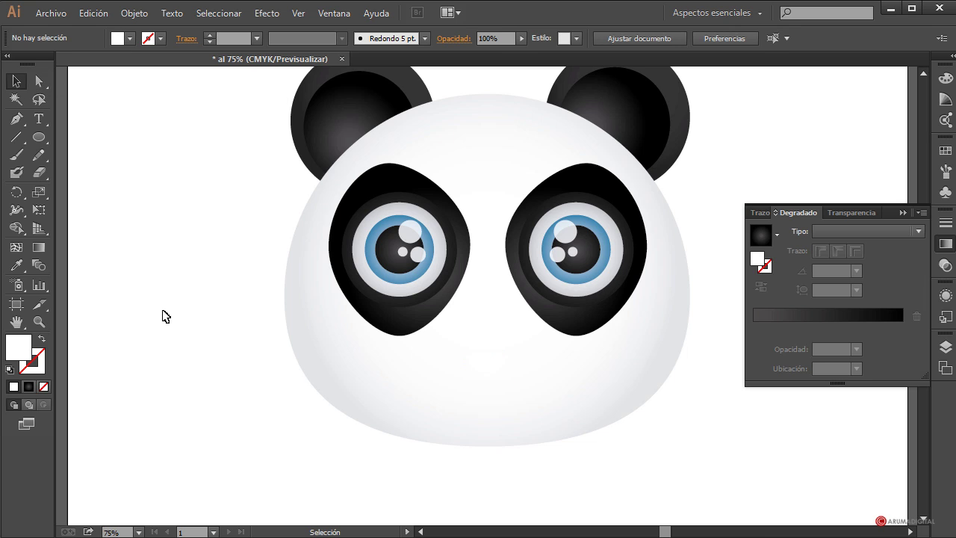
# Fill the nose shape with solid black and leave it selected
pyautogui.click(493, 367)
pyautogui.click(130, 38)
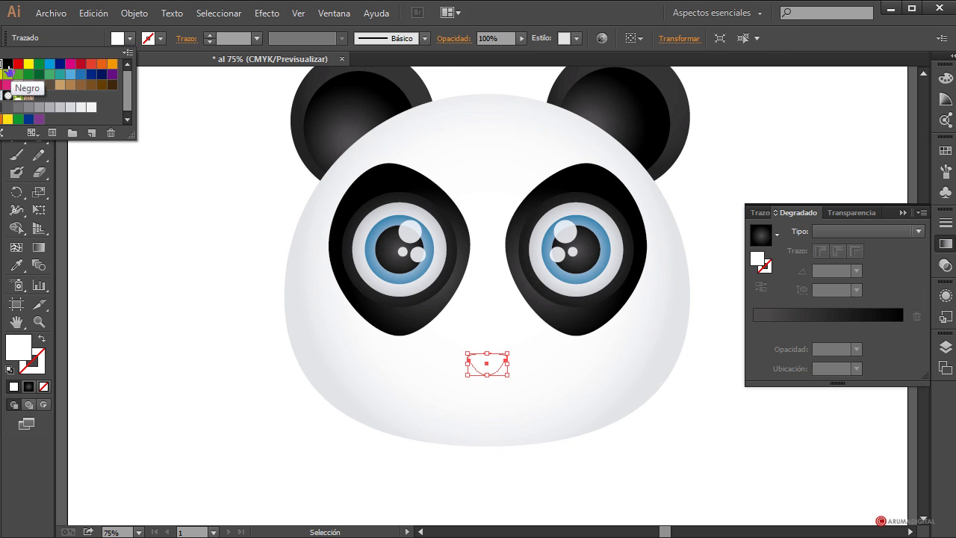
pyautogui.click(7, 63)
pyautogui.click(142, 301)
pyautogui.click(147, 320)
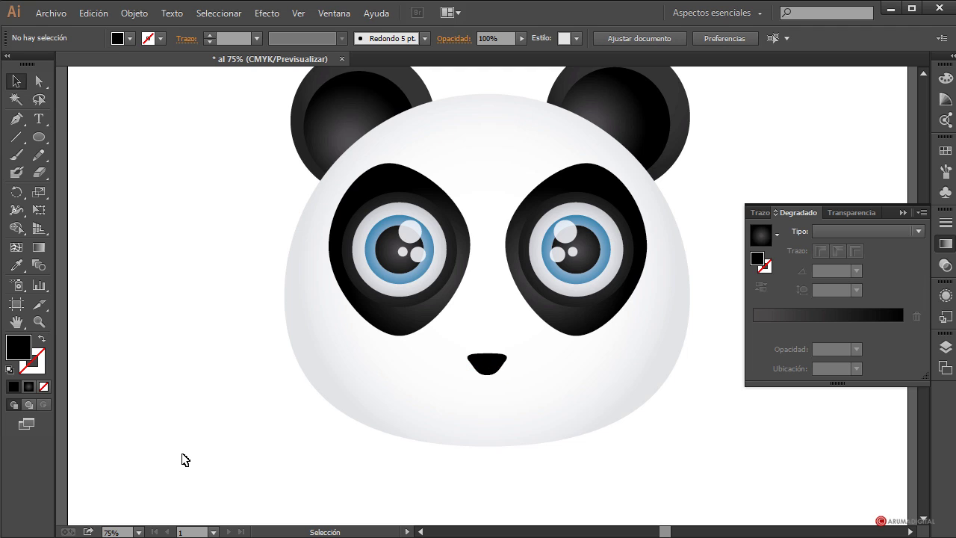
pyautogui.click(500, 364)
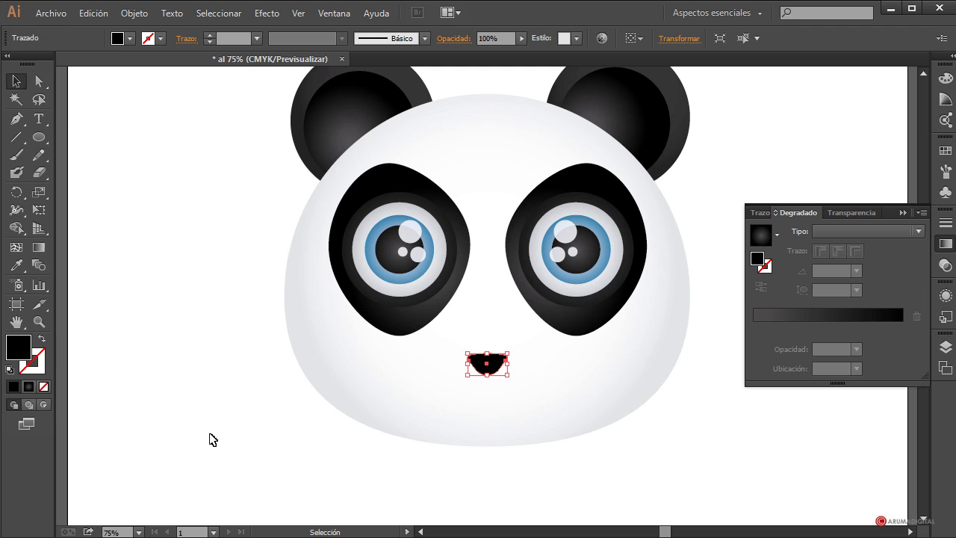
# Fill the nose with the dark grey-to-black linear gradient at a 90° angle and deselect it
pyautogui.click(206, 440)
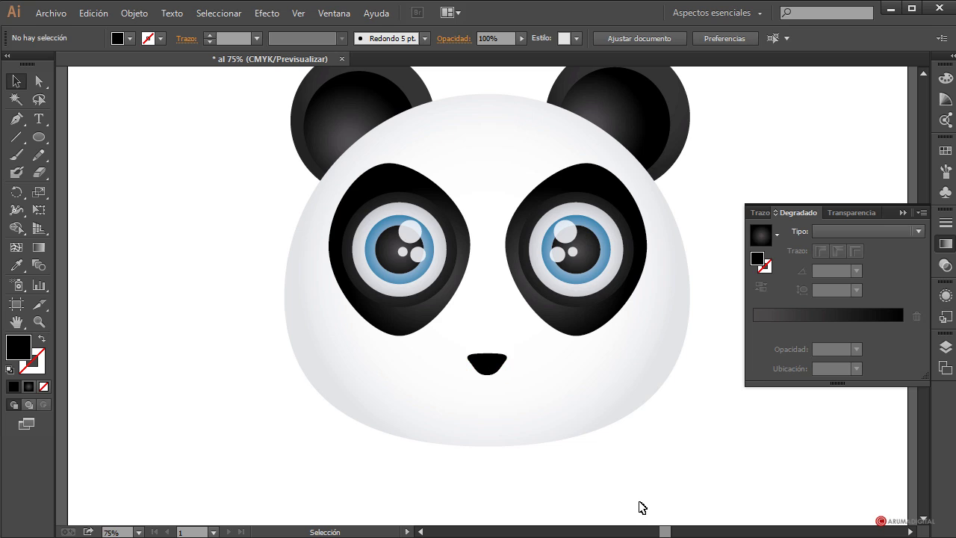
pyautogui.click(493, 378)
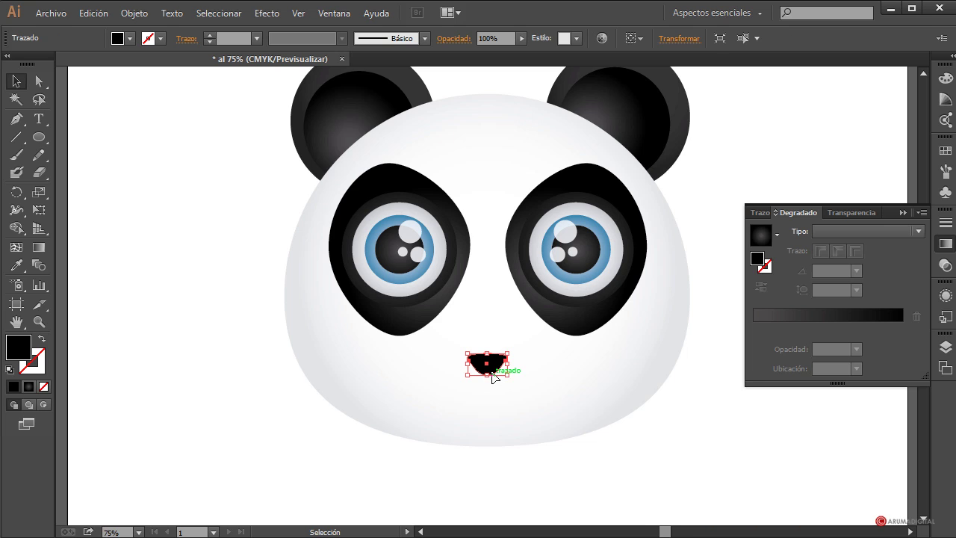
pyautogui.click(873, 233)
pyautogui.click(857, 244)
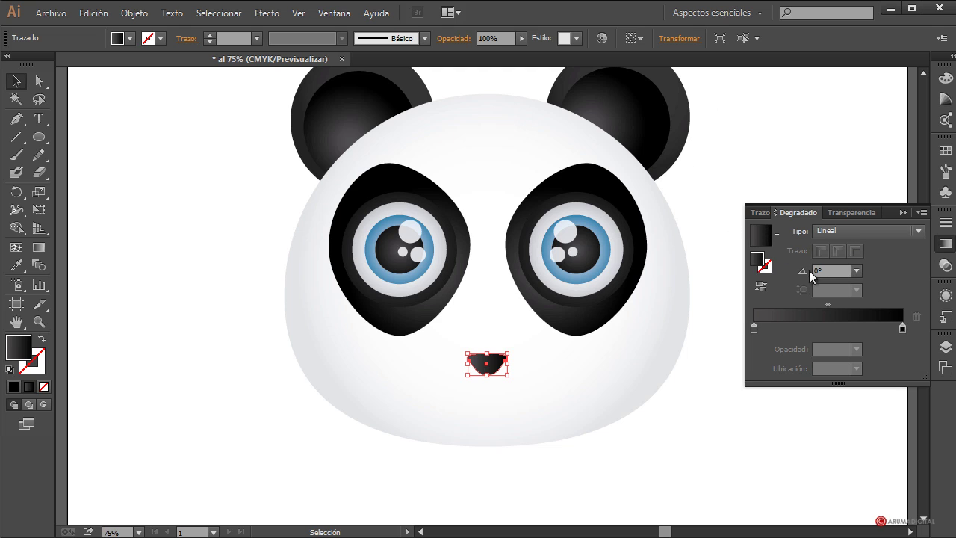
pyautogui.click(857, 270)
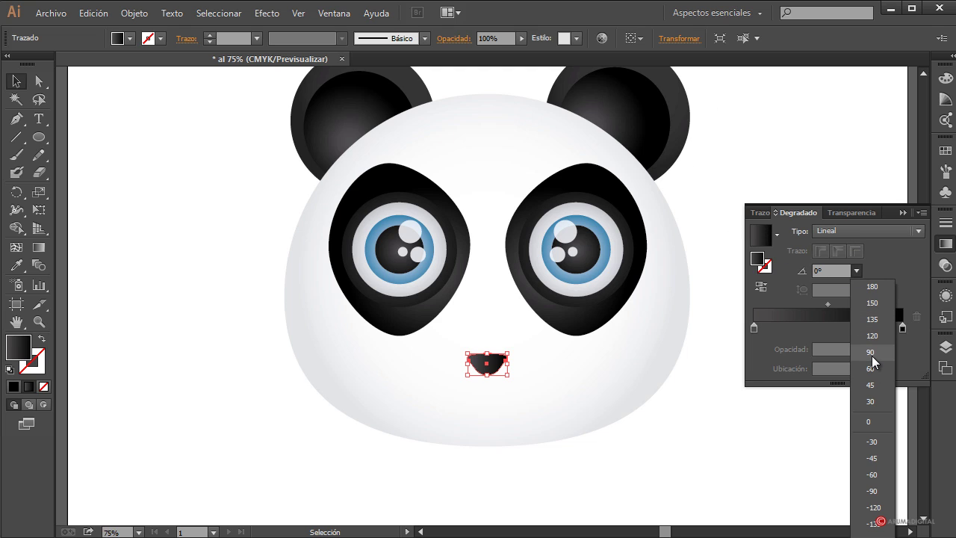
pyautogui.click(872, 354)
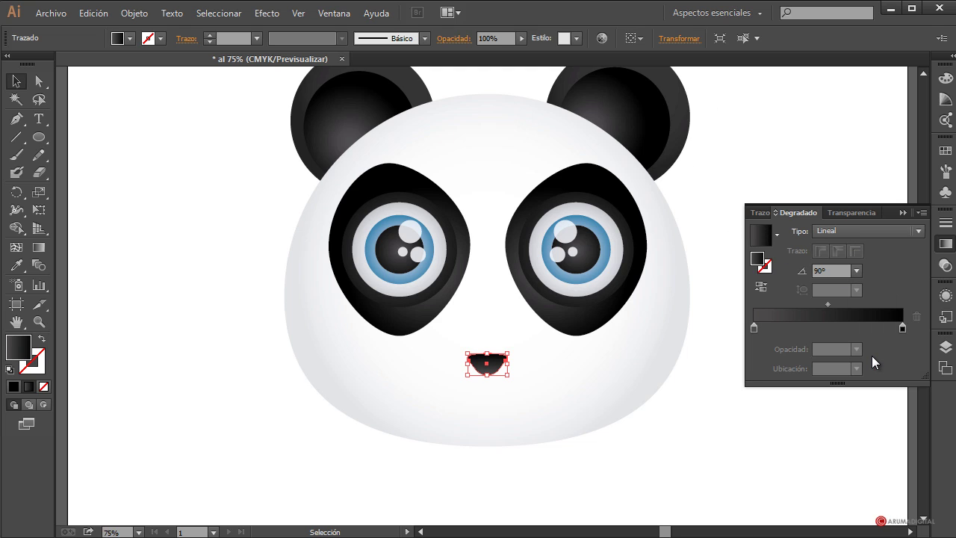
pyautogui.click(122, 188)
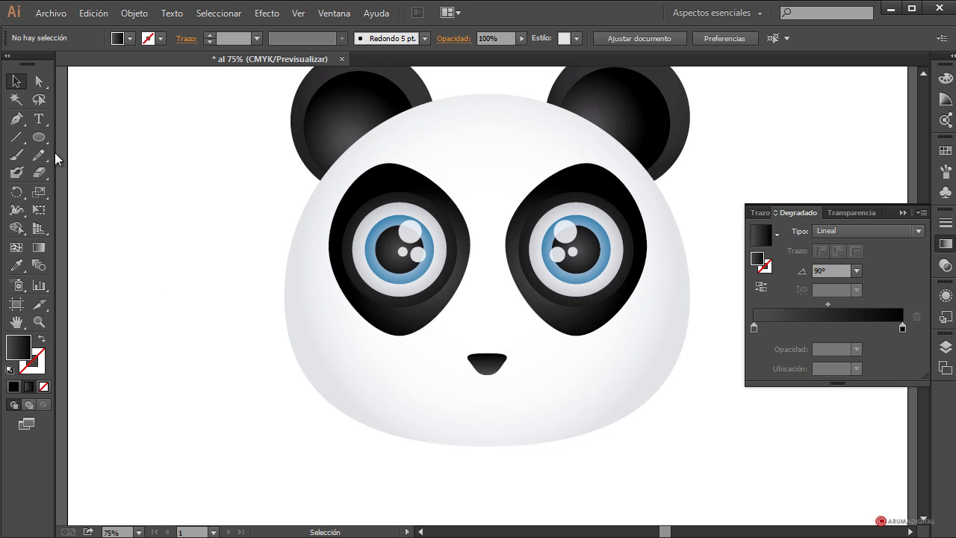
# Draw a circle just under 109 px across on the blank canvas left of the head and fill it solid black
pyautogui.click(40, 138)
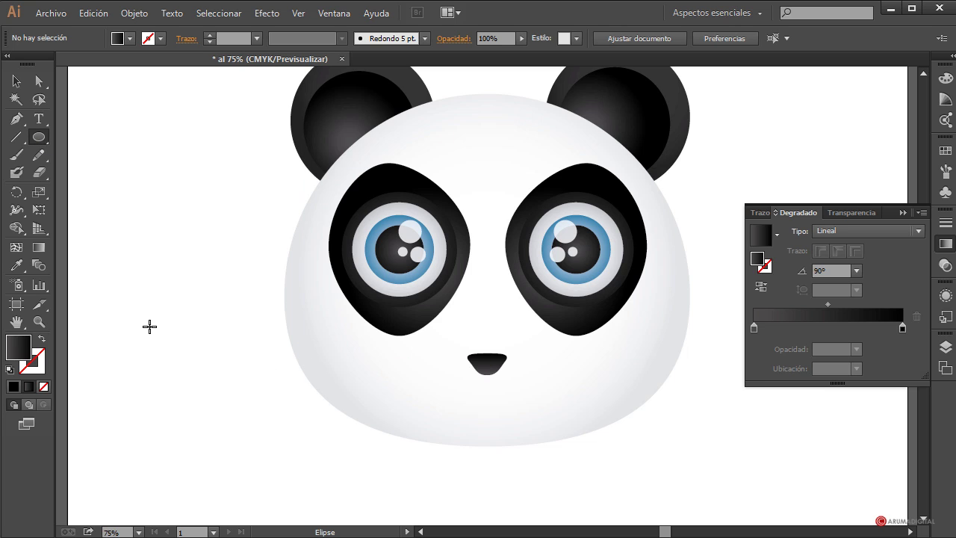
pyautogui.moveTo(196, 319); pyautogui.dragTo(227, 349)
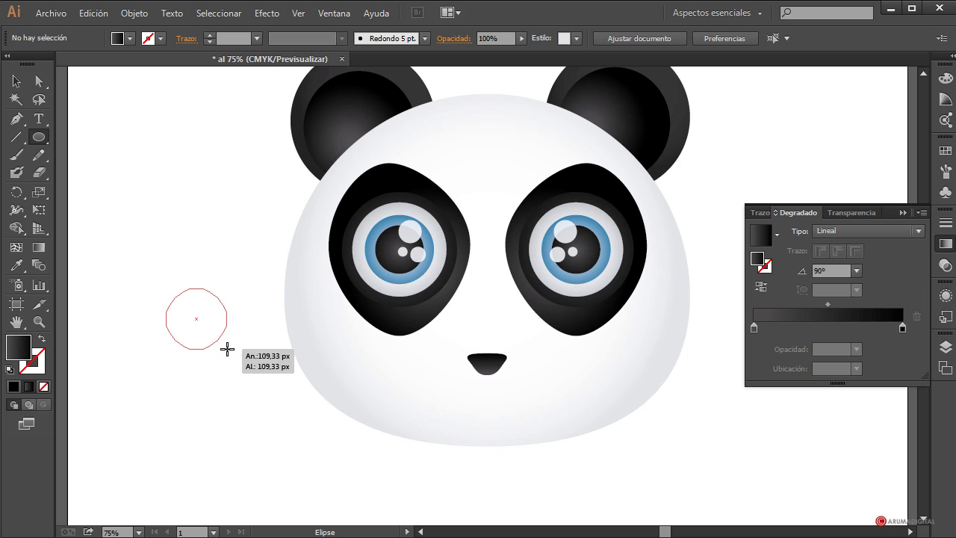
pyautogui.moveTo(227, 349); pyautogui.dragTo(225, 348)
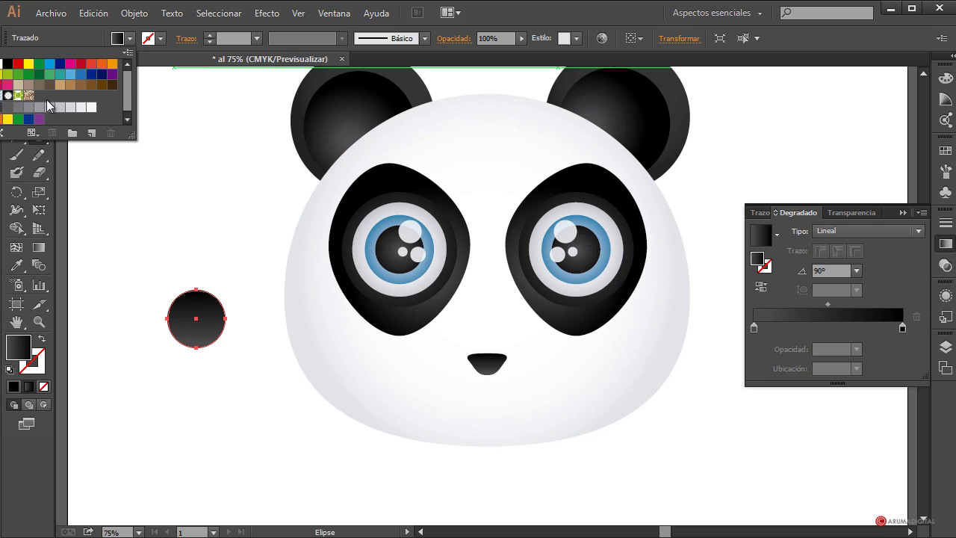
pyautogui.click(6, 63)
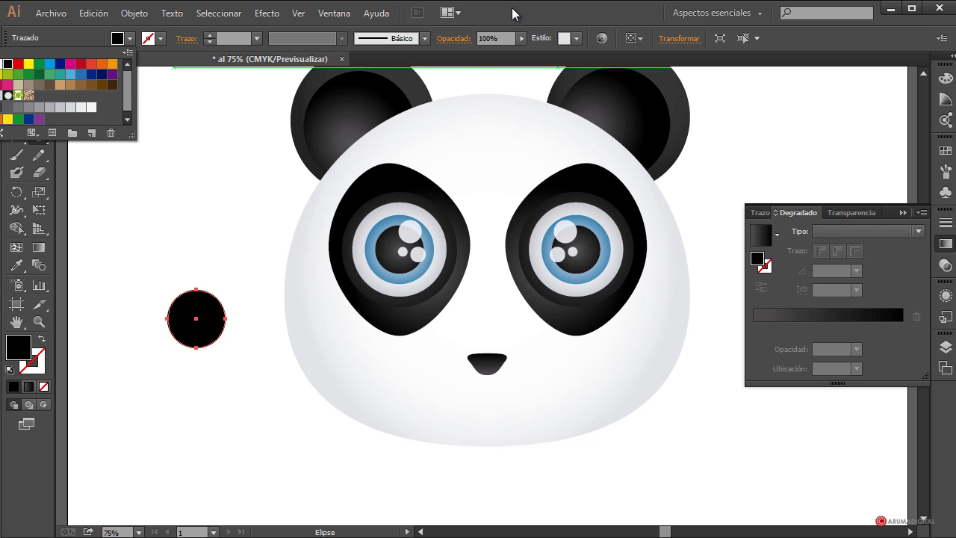
# Overlay a white copy of the black circle directly in front of it and enlarge the copy slightly about its centre
pyautogui.press('ctrl')
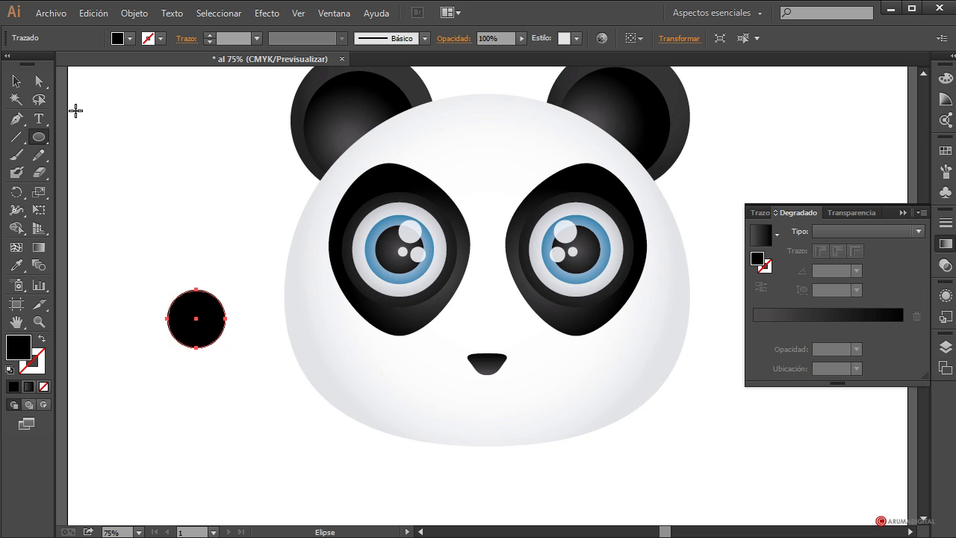
pyautogui.click(129, 39)
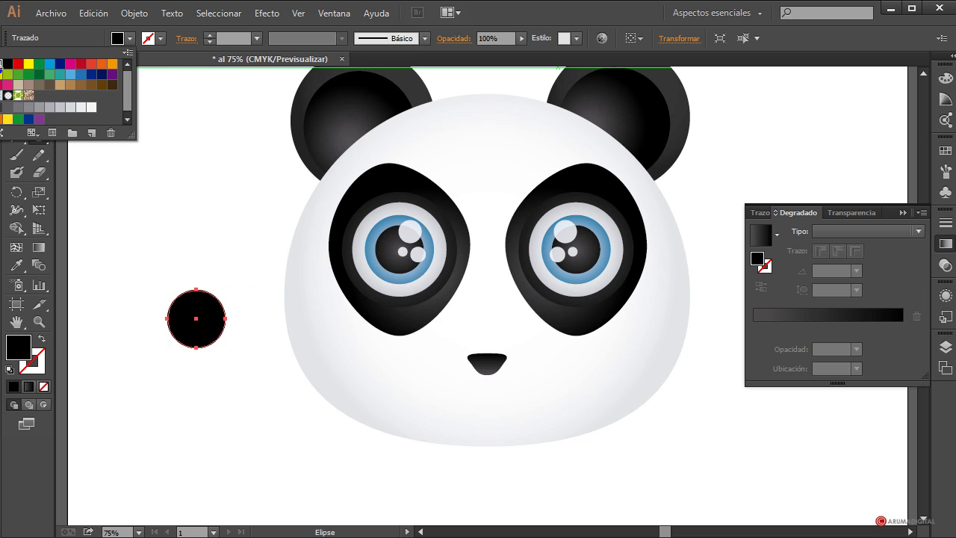
pyautogui.click(3, 64)
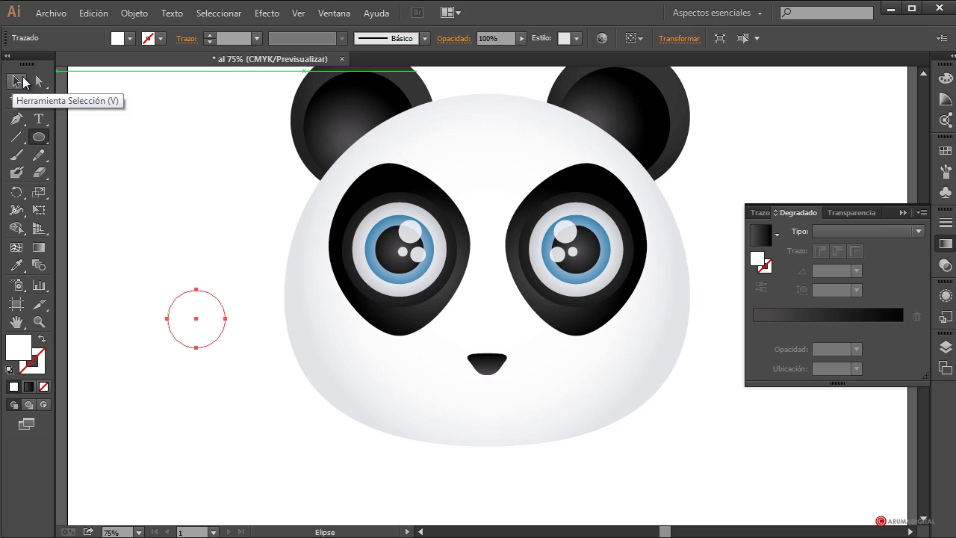
pyautogui.click(15, 81)
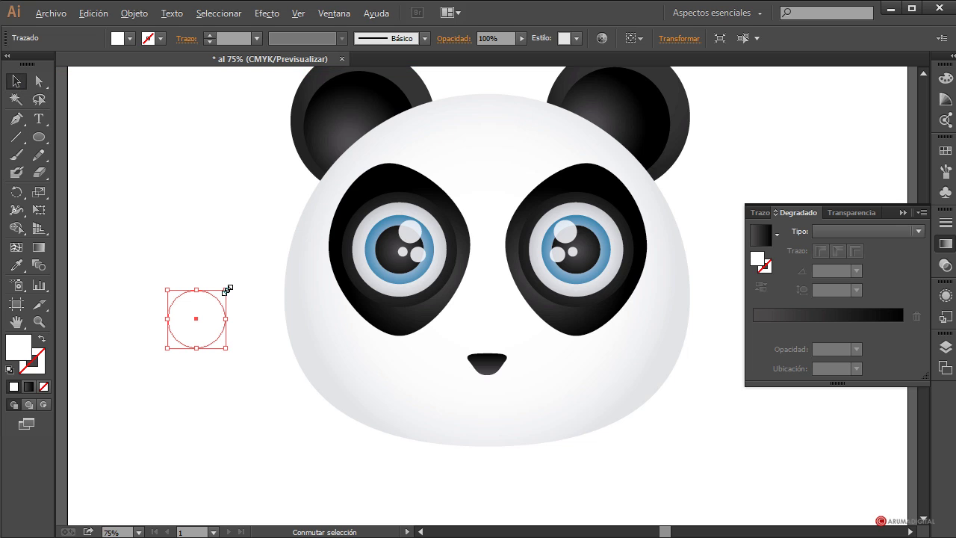
pyautogui.moveTo(228, 290); pyautogui.dragTo(229, 286)
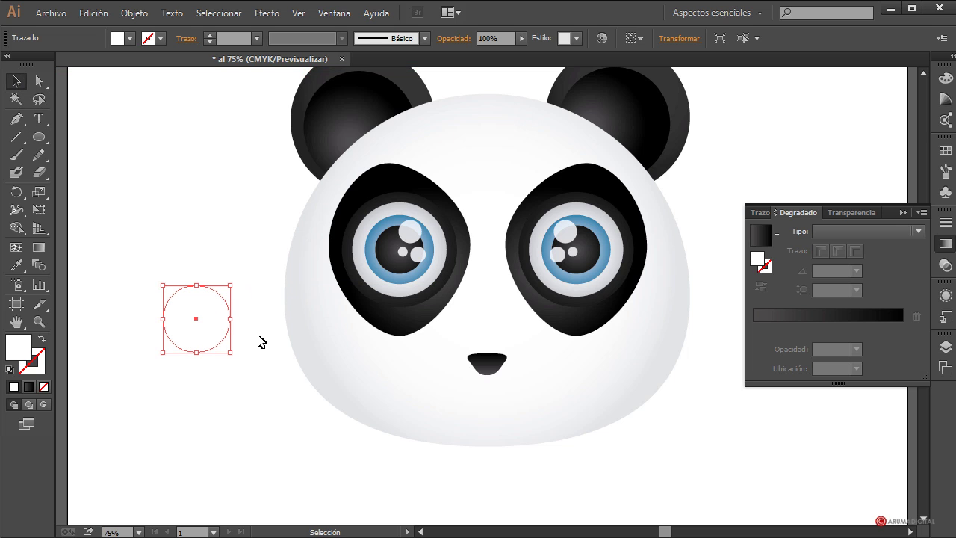
# Nudge the white circle up and slightly left so only a thin black crescent shows along the lower right, and deselect it
pyautogui.press('Up')
pyautogui.press('Up')
pyautogui.press('Up')
pyautogui.press('Up')
pyautogui.press('Up')
pyautogui.press('Up')
pyautogui.press('Up')
pyautogui.press('Up')
pyautogui.press('Up')
pyautogui.press('Up')
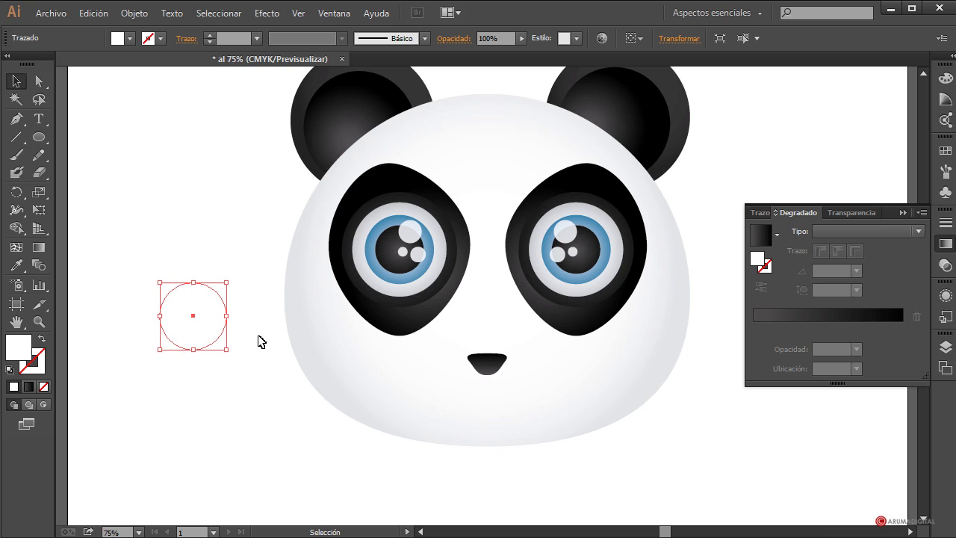
pyautogui.press('Right')
pyautogui.press('Right')
pyautogui.press('Right')
pyautogui.press('Right')
pyautogui.press('Right')
pyautogui.press('Right')
pyautogui.press('Right')
pyautogui.press('Right')
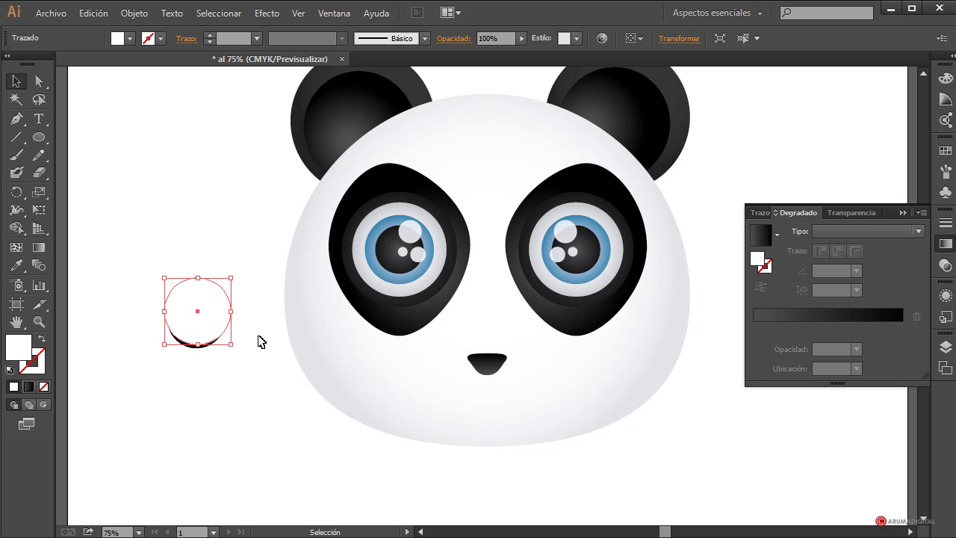
pyautogui.press('Left')
pyautogui.press('Left')
pyautogui.press('Left')
pyautogui.press('Left')
pyautogui.press('Left')
pyautogui.press('Left')
pyautogui.press('Left')
pyautogui.press('Left')
pyautogui.press('Left')
pyautogui.press('Left')
pyautogui.press('Left')
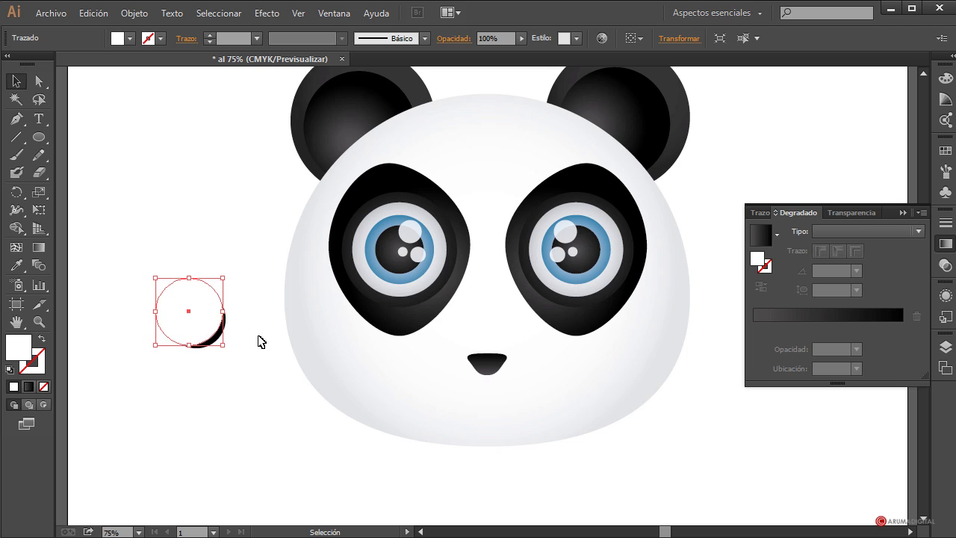
pyautogui.press('Right')
pyautogui.press('Right')
pyautogui.press('Right')
pyautogui.press('Right')
pyautogui.press('Right')
pyautogui.press('Right')
pyautogui.press('Right')
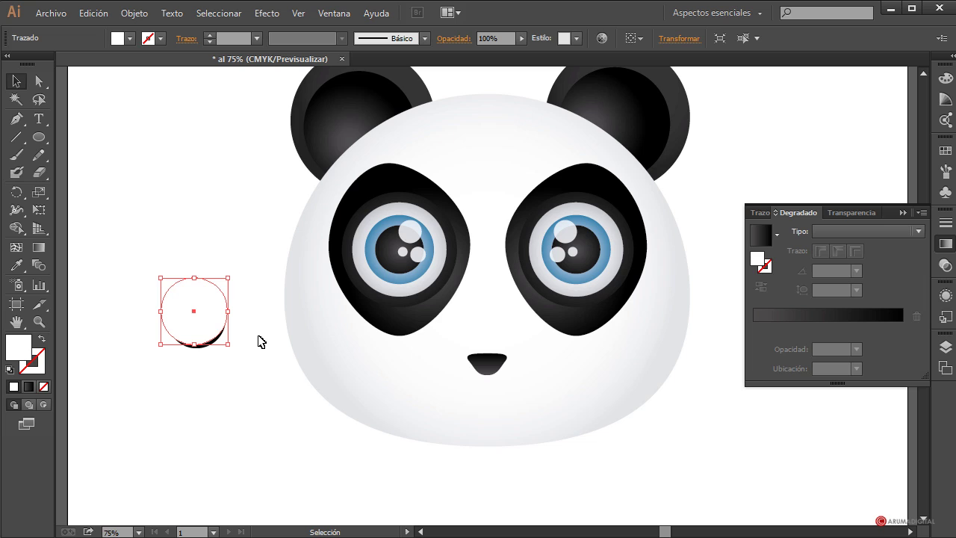
pyautogui.click(270, 392)
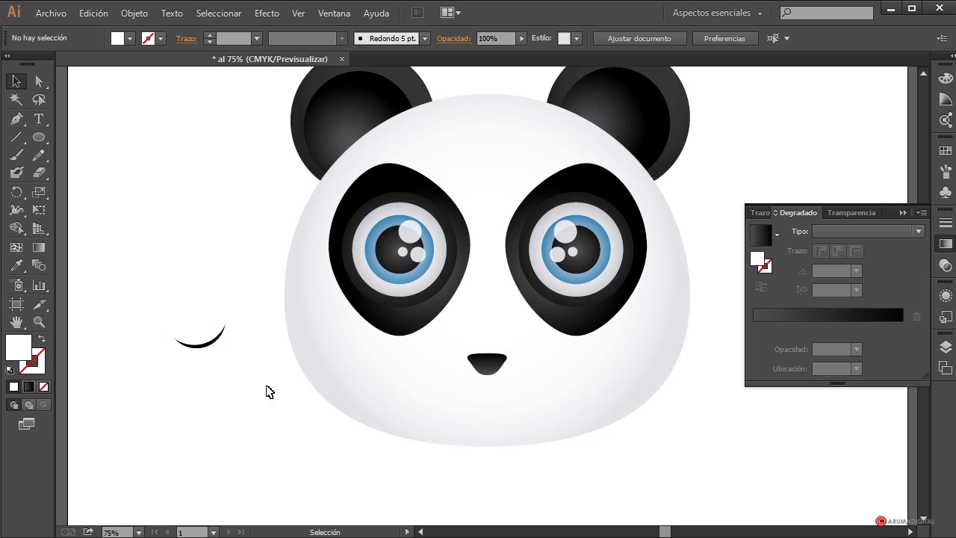
# Shrink the white circle slightly and nudge it one step left and one step down to refine the black crescent, leaving nothing selected
pyautogui.click(216, 322)
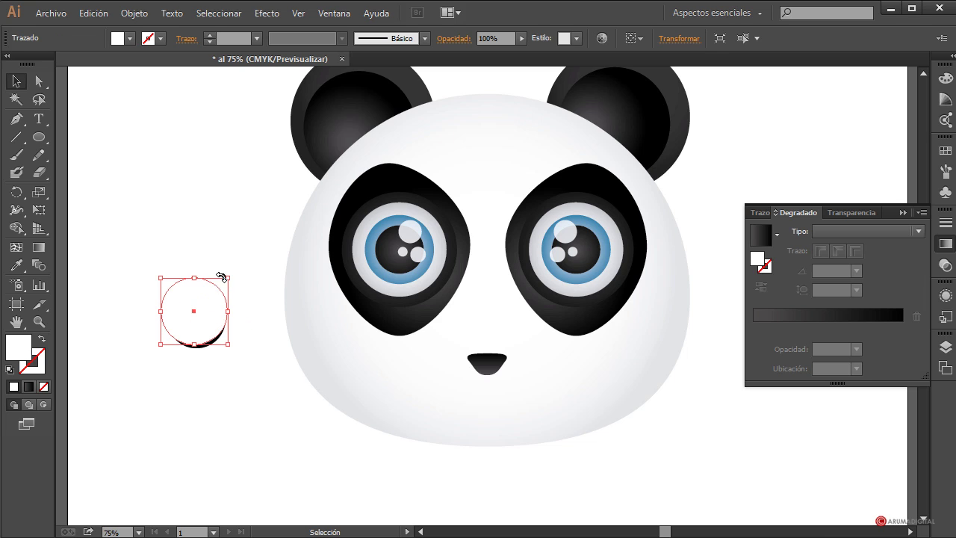
pyautogui.moveTo(226, 281); pyautogui.dragTo(228, 281)
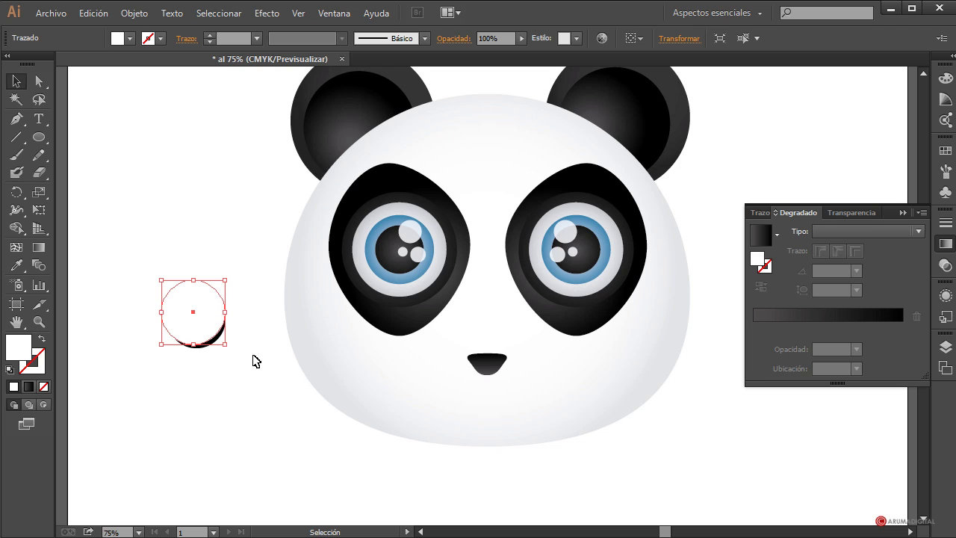
pyautogui.press('Left')
pyautogui.press('Down')
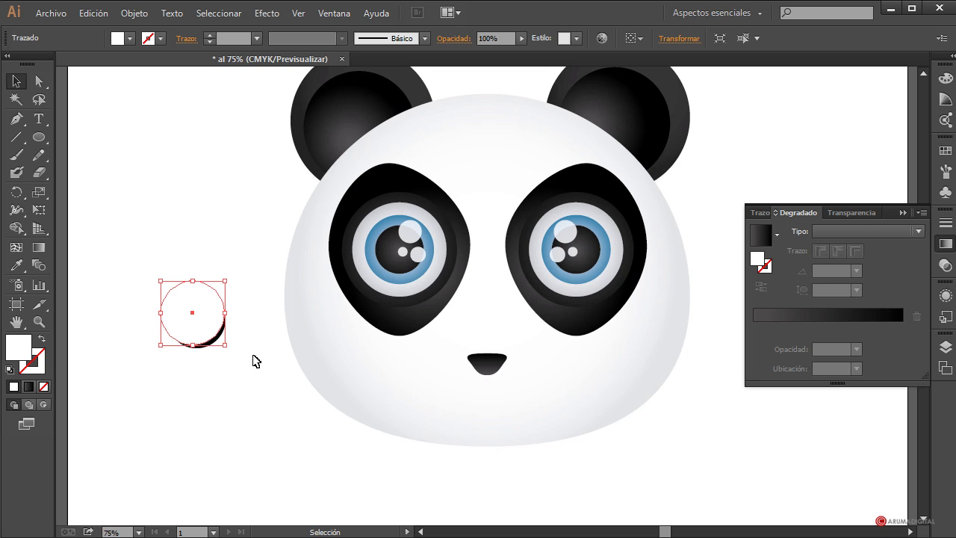
pyautogui.click(254, 361)
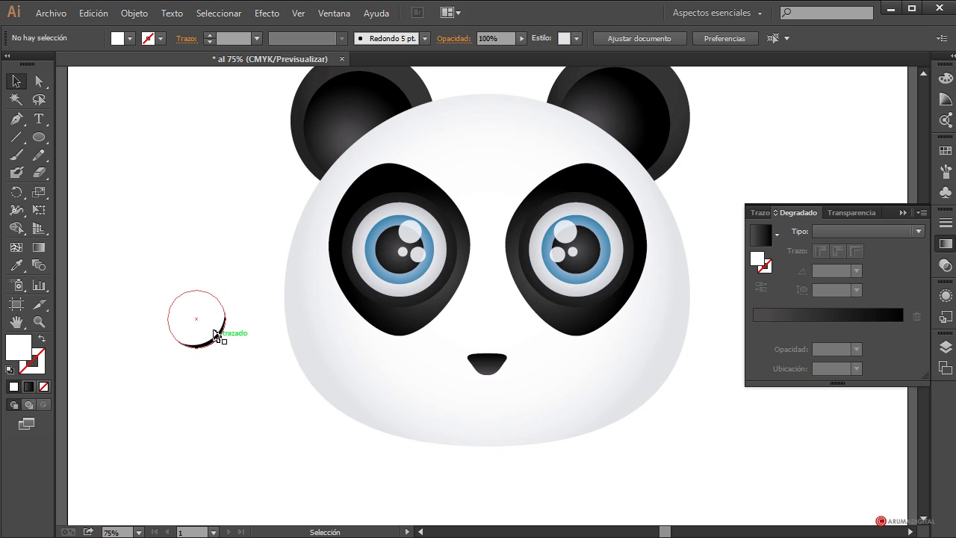
pyautogui.moveTo(173, 262); pyautogui.dragTo(238, 364)
pyautogui.click(256, 389)
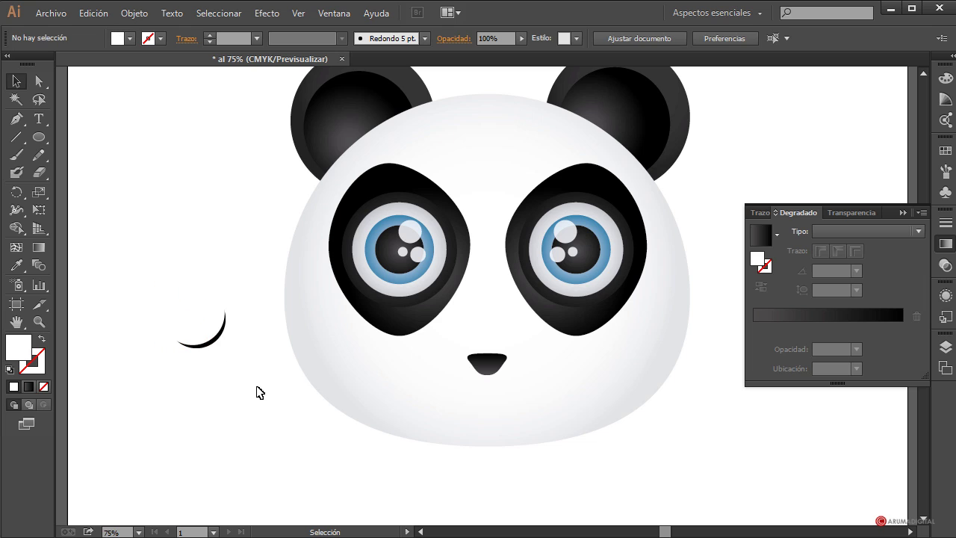
# Fill the white circle with a radial gradient from white at the centre to a light grey of about 13% K at the edge
pyautogui.click(207, 328)
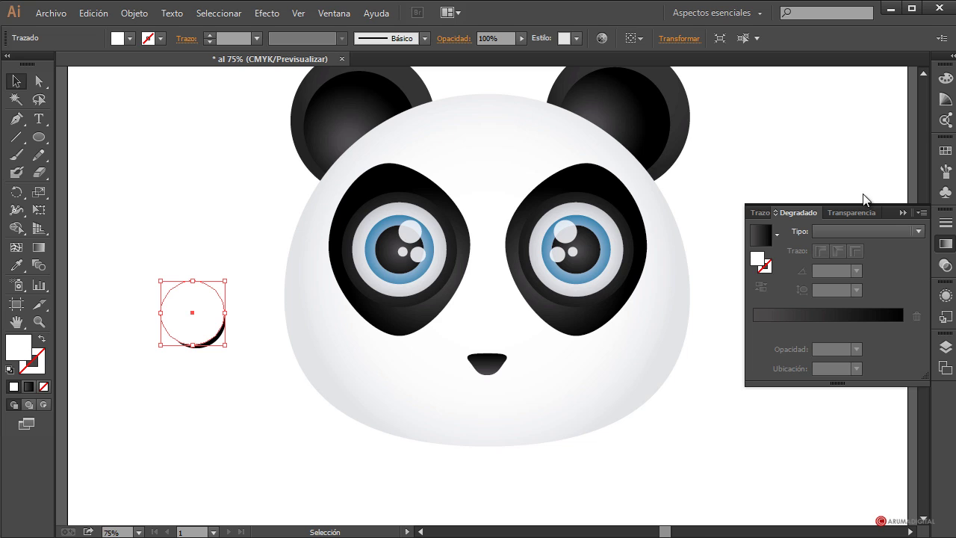
pyautogui.click(847, 233)
pyautogui.click(842, 258)
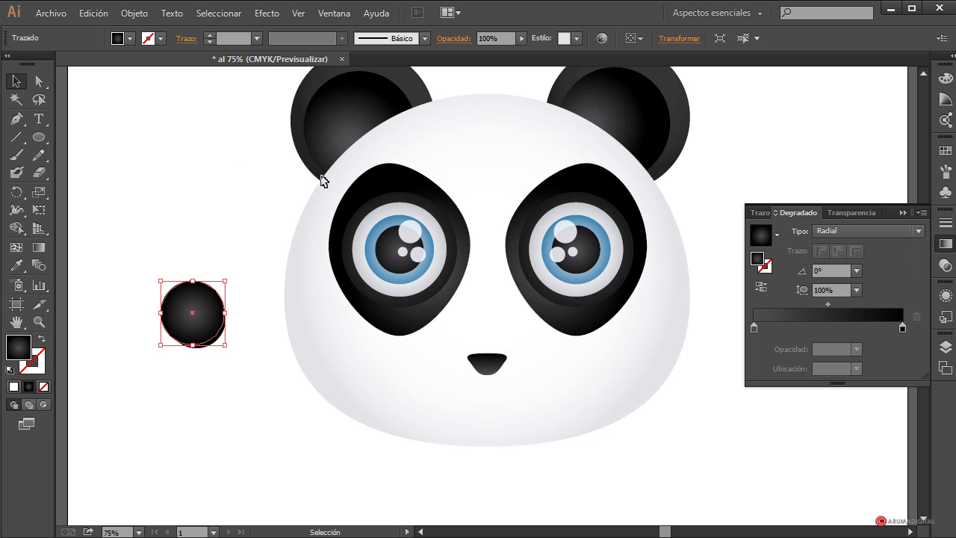
pyautogui.doubleClick(902, 331)
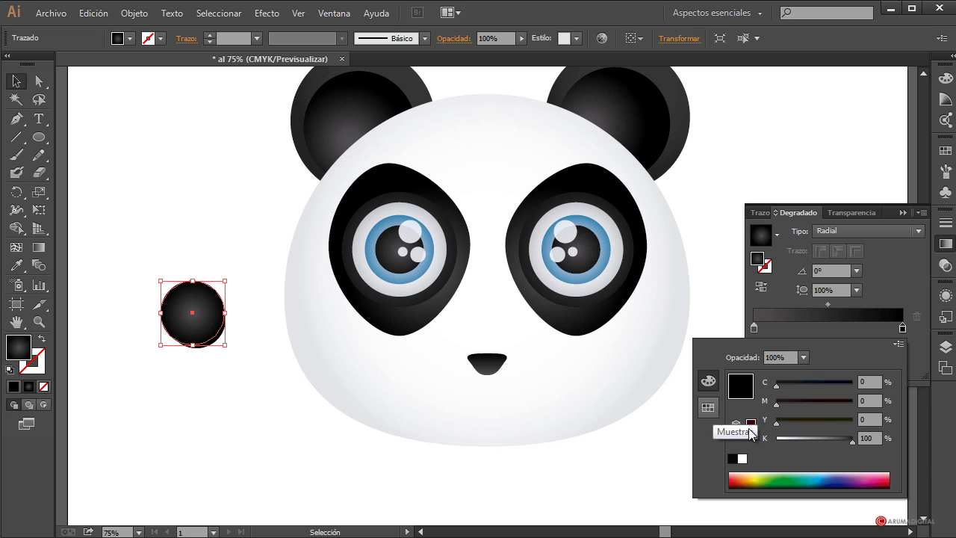
pyautogui.moveTo(853, 443); pyautogui.dragTo(790, 441)
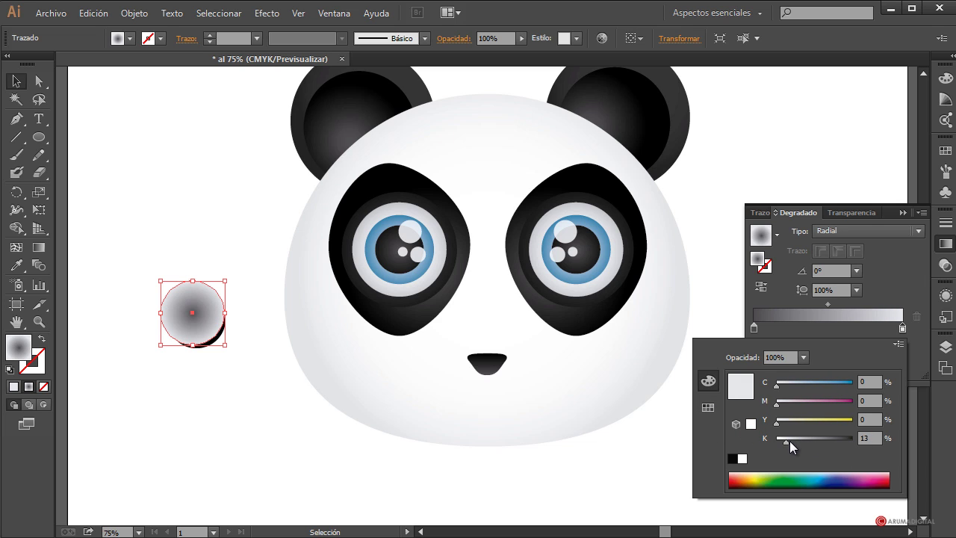
pyautogui.click(755, 329)
pyautogui.doubleClick(754, 329)
pyautogui.moveTo(824, 387); pyautogui.dragTo(765, 385)
pyautogui.click(273, 342)
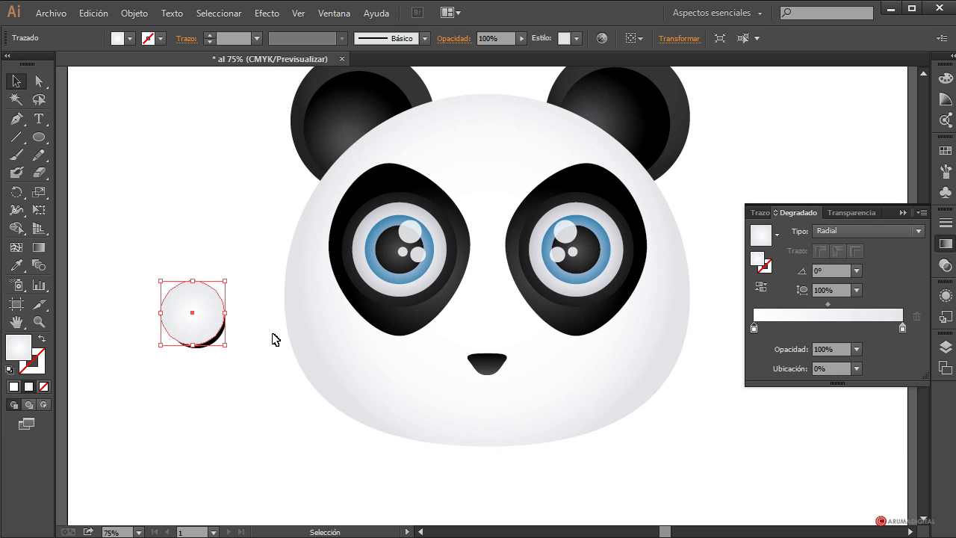
pyautogui.click(275, 379)
pyautogui.moveTo(162, 247); pyautogui.dragTo(215, 323)
pyautogui.click(256, 249)
# Reposition the circle's radial gradient so its bright centre sits left of the middle and reaches the right edge, and deselect the circle
pyautogui.click(207, 290)
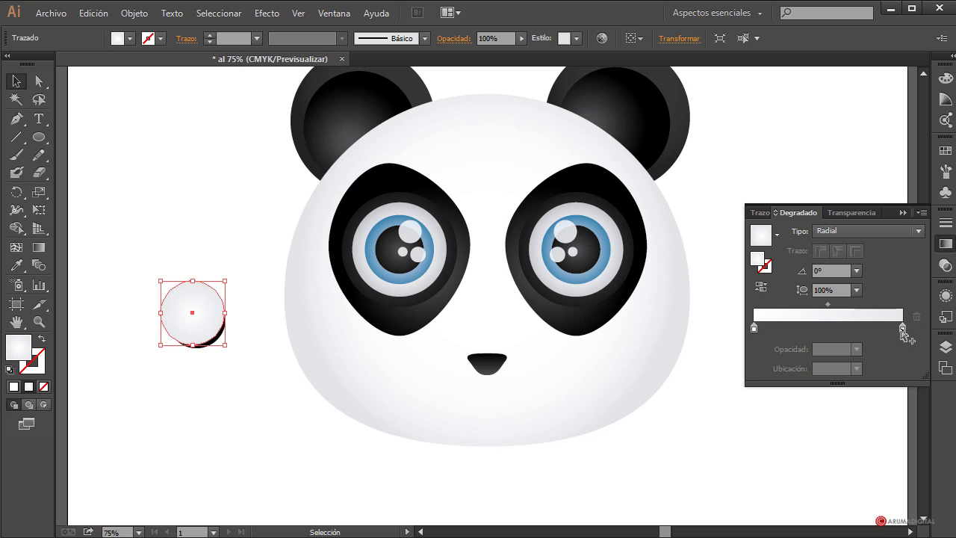
pyautogui.click(38, 247)
pyautogui.moveTo(191, 319)
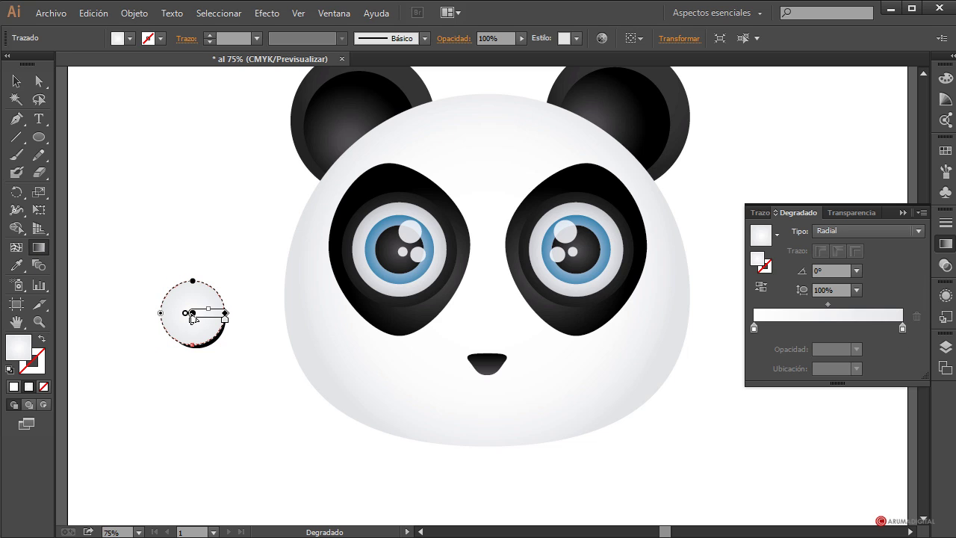
pyautogui.moveTo(192, 319)
pyautogui.mouseDown()
pyautogui.moveTo(184, 316)
pyautogui.moveTo(228, 312)
pyautogui.mouseUp()
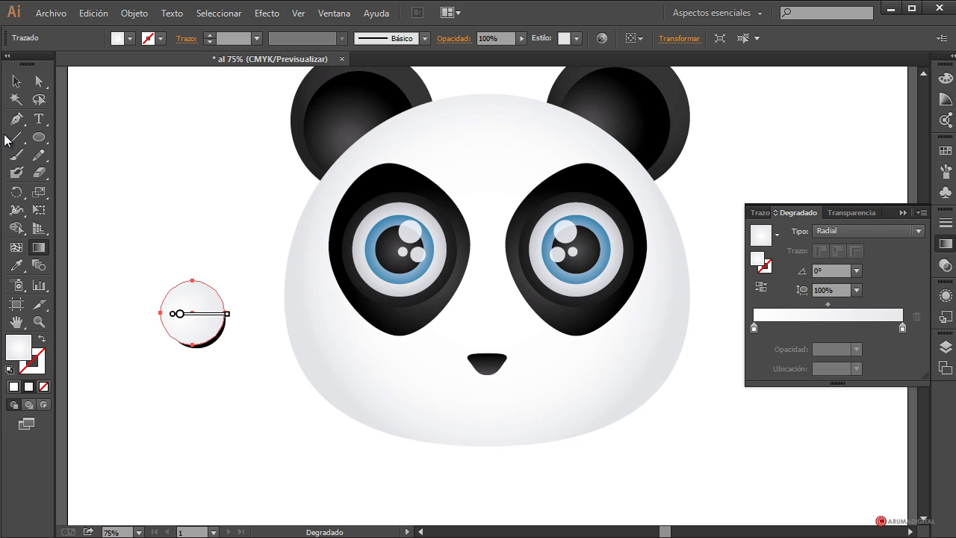
pyautogui.click(16, 81)
pyautogui.click(152, 131)
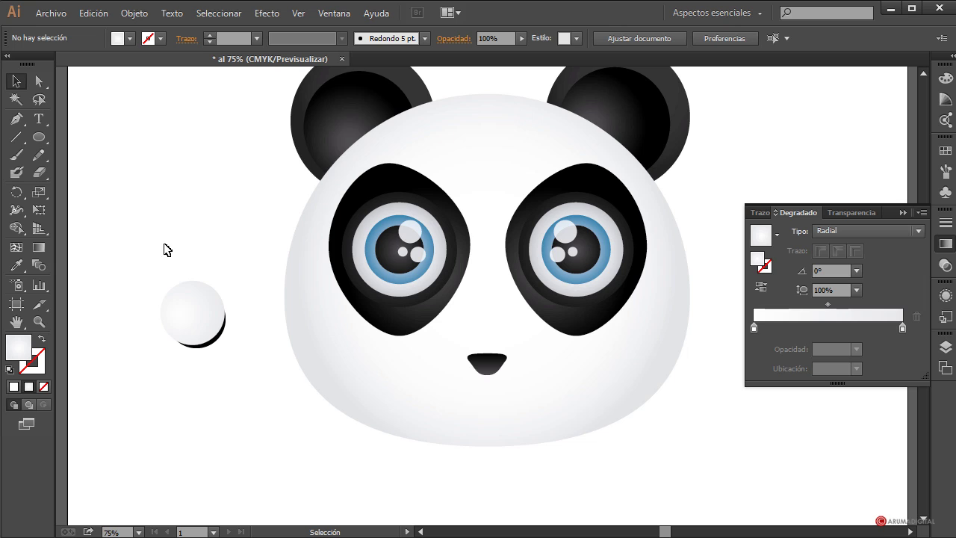
# Group the light gradient circle with the black circle beneath it and leave nothing selected
pyautogui.moveTo(144, 217); pyautogui.dragTo(242, 400)
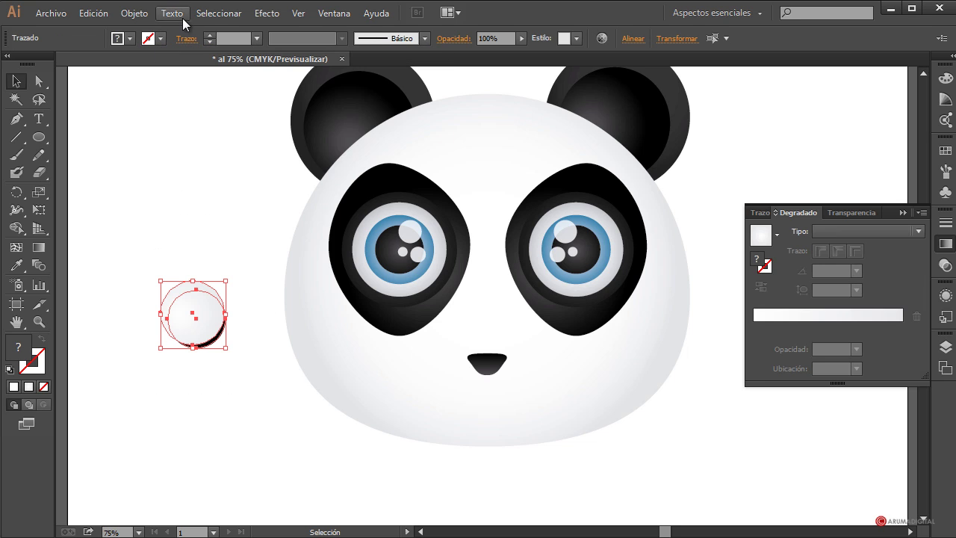
pyautogui.click(134, 12)
pyautogui.click(128, 72)
pyautogui.click(101, 252)
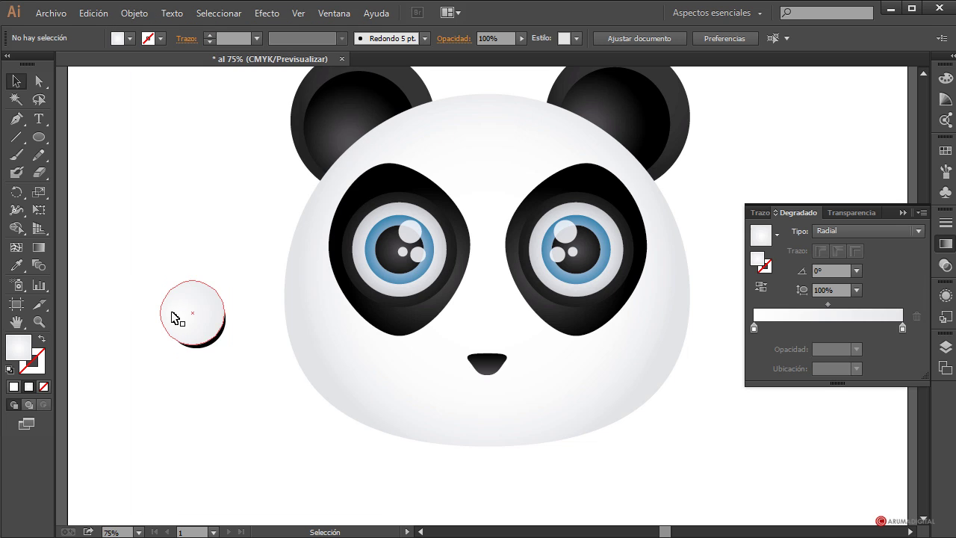
# Move the crescent-edged circle group onto the face beside the nose, arrange it behind the nose, and deselect it
pyautogui.moveTo(174, 318); pyautogui.dragTo(432, 372)
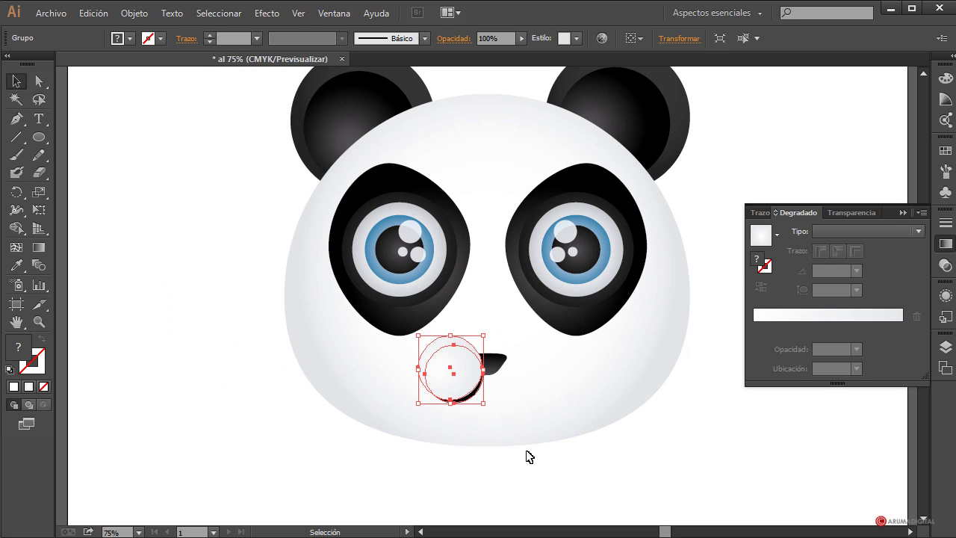
pyautogui.rightClick(467, 387)
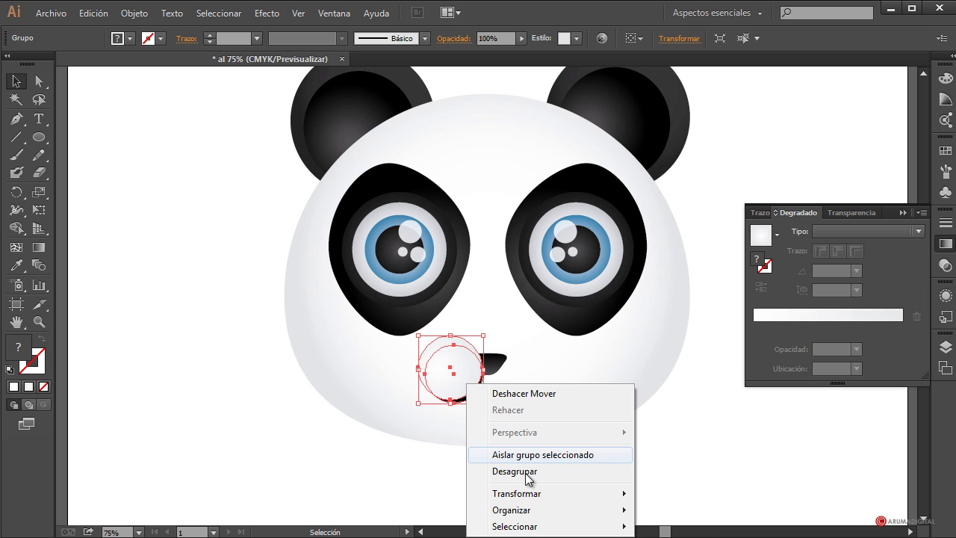
pyautogui.moveTo(520, 499)
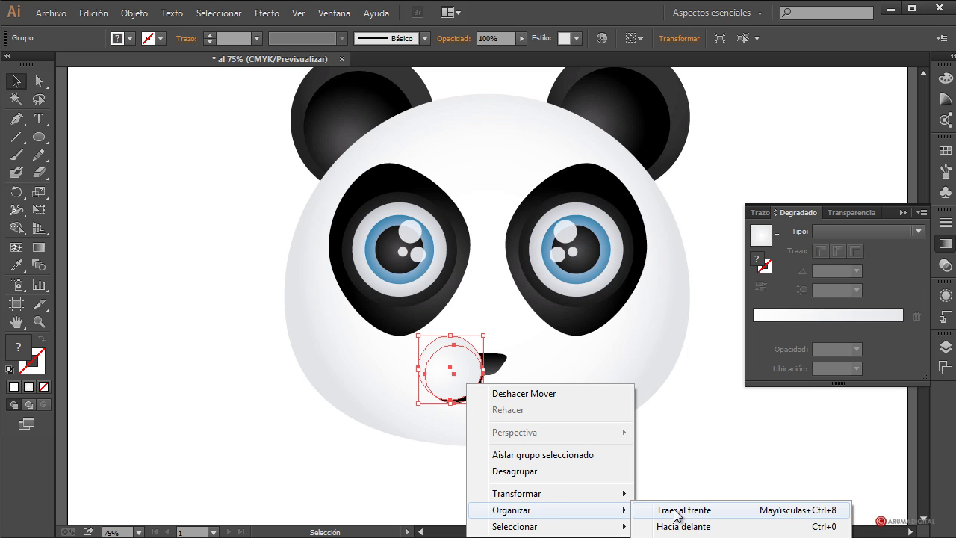
pyautogui.click(688, 455)
pyautogui.click(701, 499)
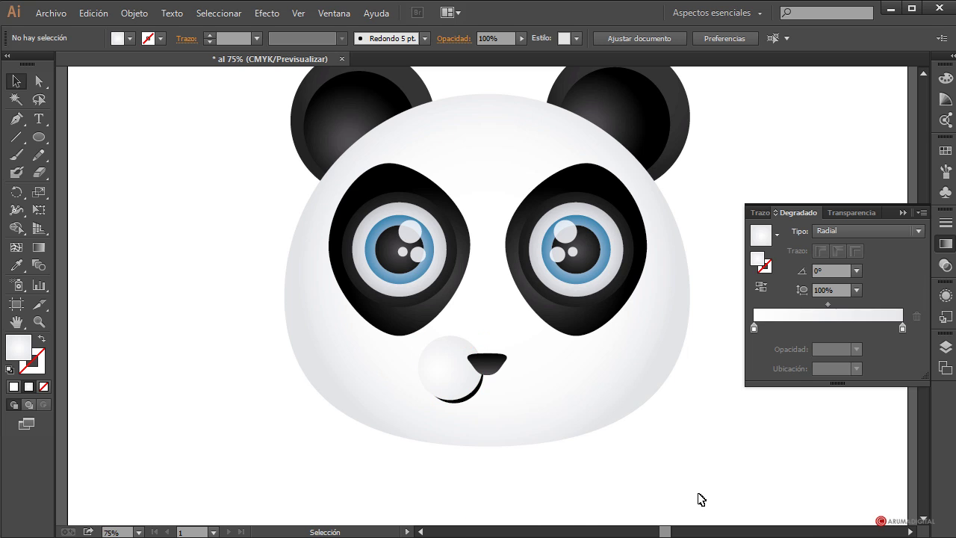
# Shift the circle group slightly right and nudge it up so its black crescent tucks under the nose, and deselect it
pyautogui.moveTo(456, 389); pyautogui.dragTo(465, 388)
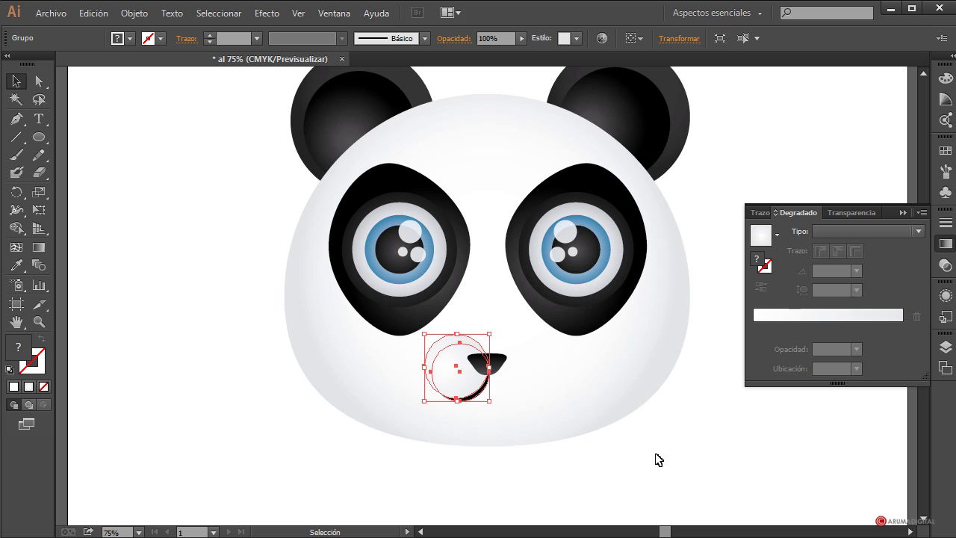
pyautogui.press('Up')
pyautogui.press('Up')
pyautogui.press('Up')
pyautogui.press('Up')
pyautogui.press('Up')
pyautogui.press('Up')
pyautogui.press('Up')
pyautogui.press('Up')
pyautogui.press('Up')
pyautogui.press('Up')
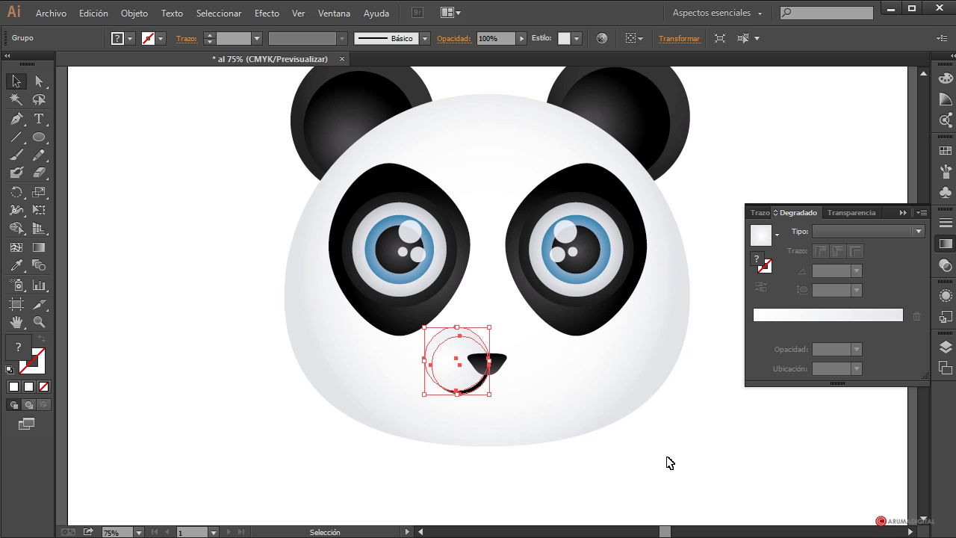
pyautogui.click(681, 477)
# Nudge the circle group back down a few steps so the crescent starts at the nose tip, and deselect it
pyautogui.click(483, 386)
pyautogui.press('Down')
pyautogui.press('Down')
pyautogui.press('Down')
pyautogui.press('Down')
pyautogui.click(707, 460)
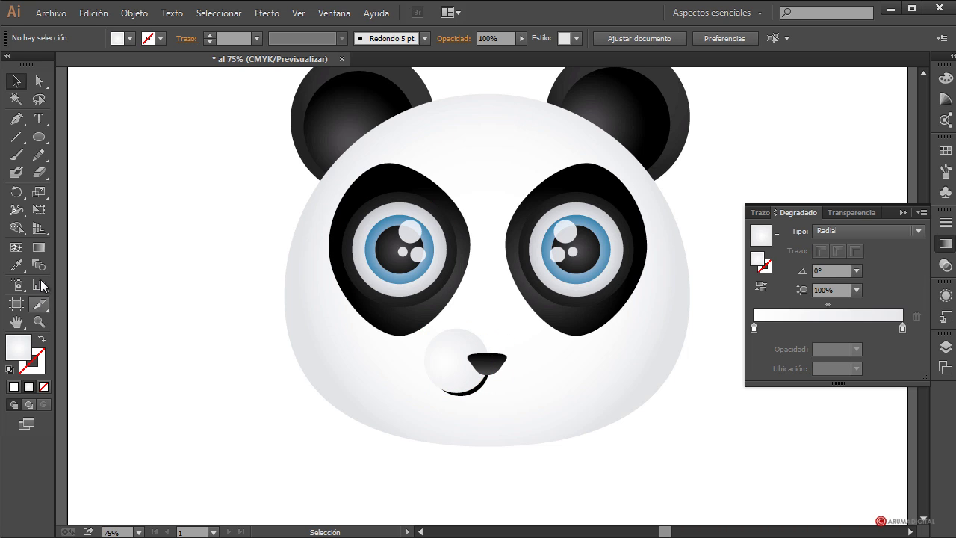
# Isolate the light circle in the group, enlarge its radial gradient well past the edge, shift its centre up and right, and exit isolation
pyautogui.click(40, 251)
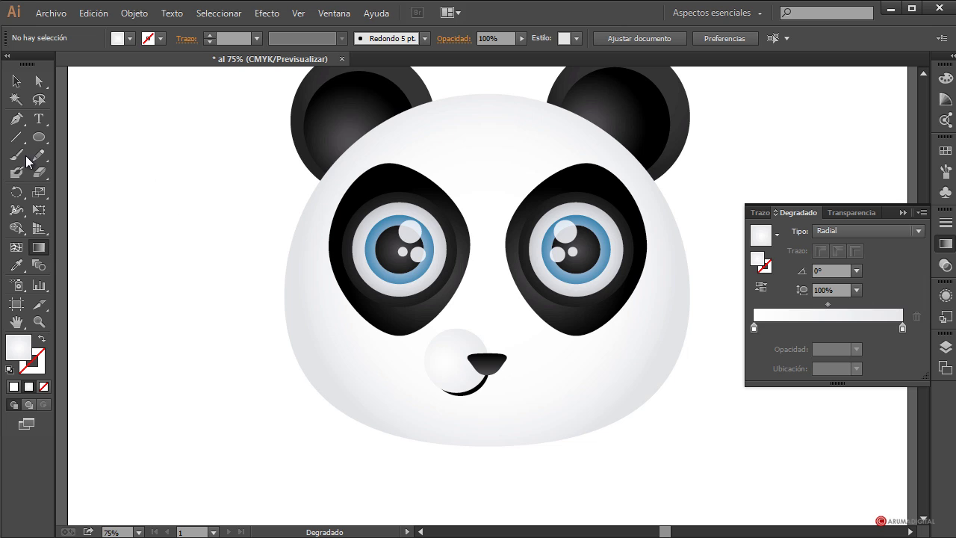
pyautogui.click(17, 80)
pyautogui.doubleClick(451, 378)
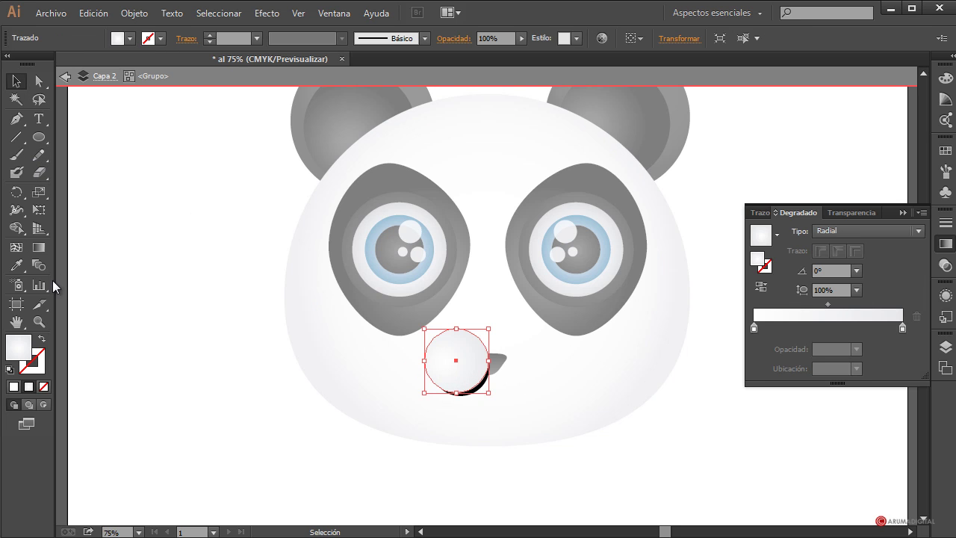
pyautogui.click(39, 250)
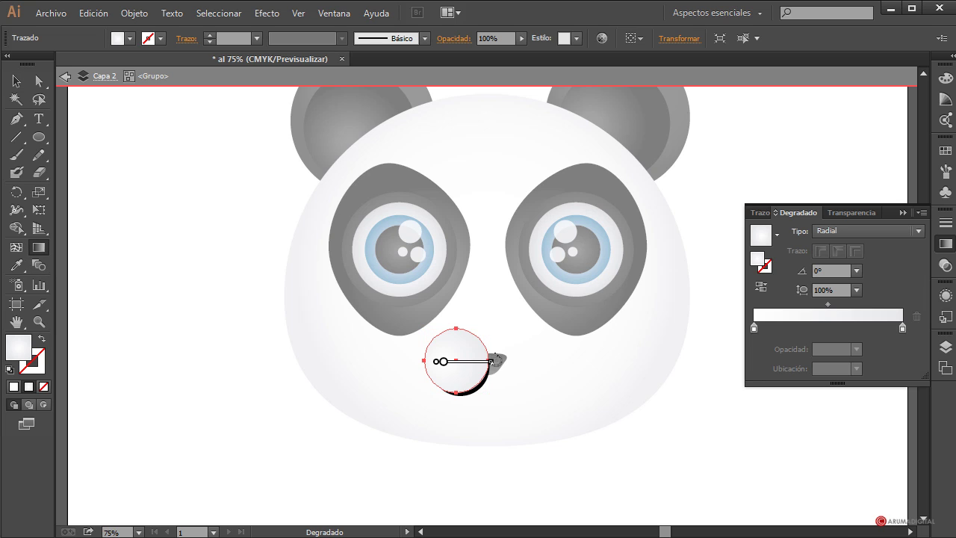
pyautogui.moveTo(491, 361); pyautogui.dragTo(512, 362)
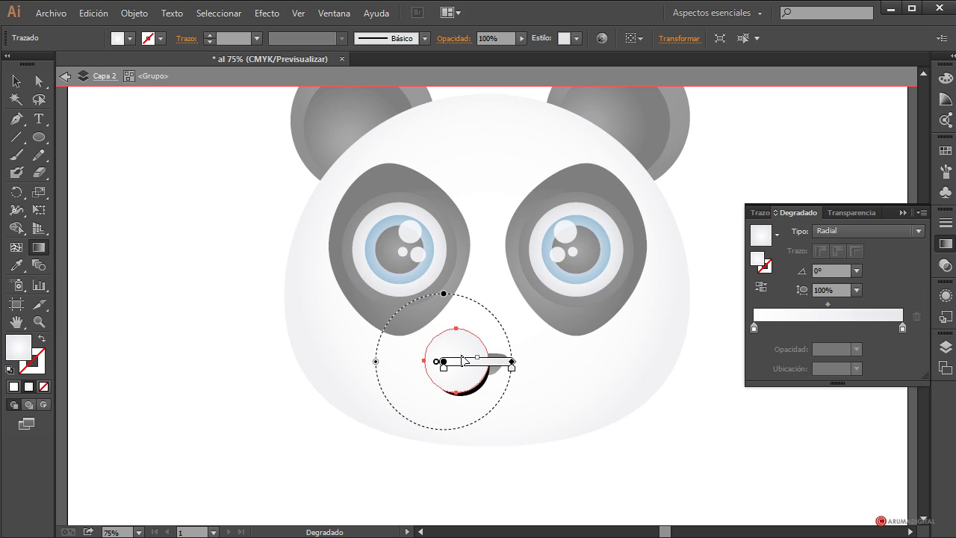
pyautogui.moveTo(443, 364); pyautogui.dragTo(451, 351)
pyautogui.moveTo(521, 350); pyautogui.dragTo(525, 350)
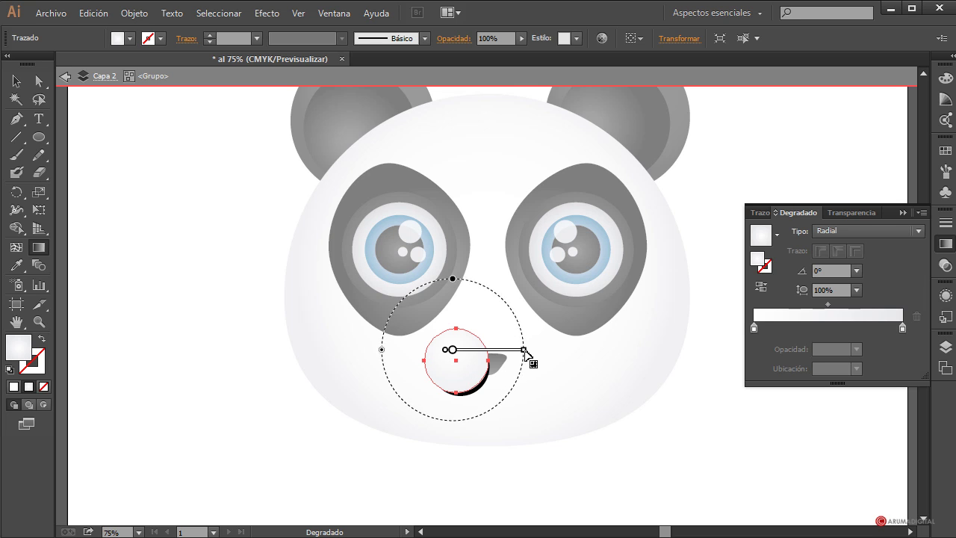
pyautogui.click(16, 80)
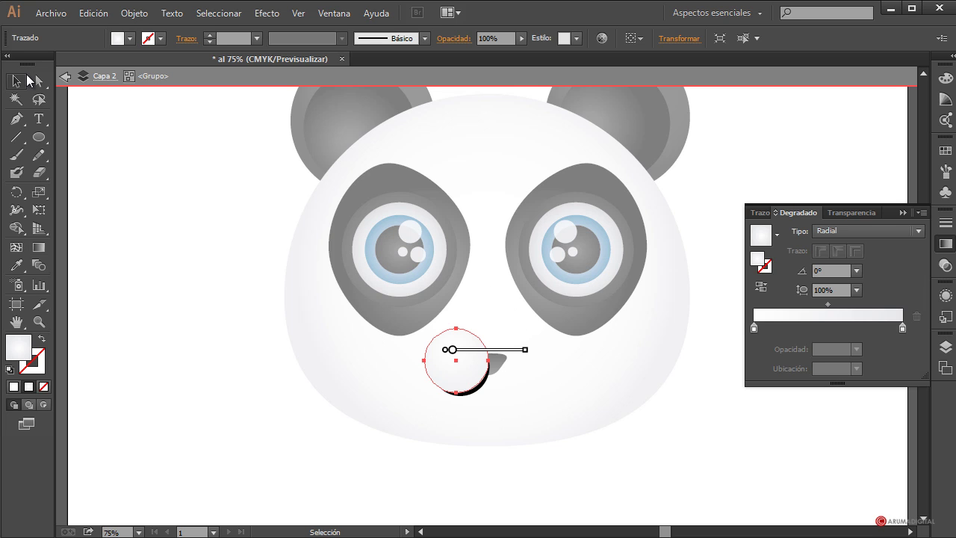
pyautogui.doubleClick(164, 384)
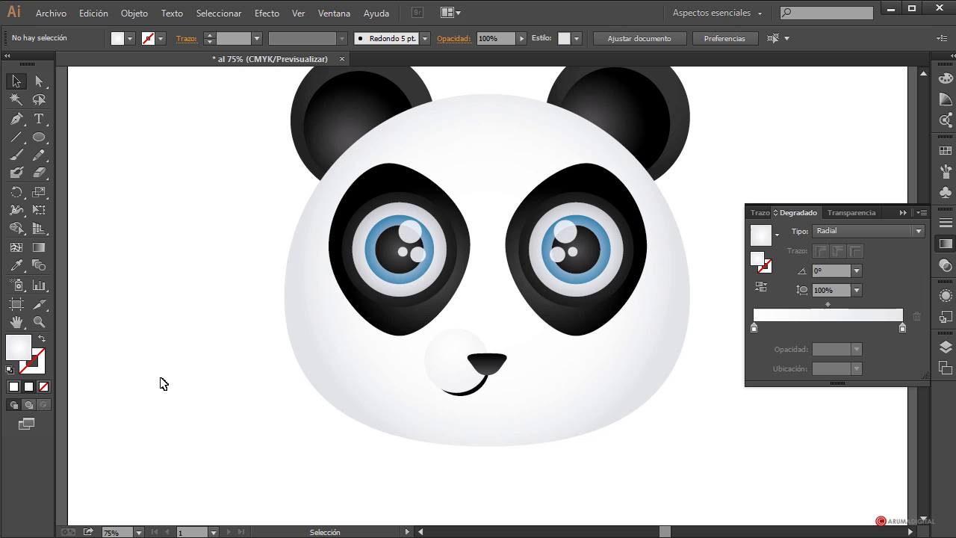
# Reflect a copy of the circle group across the vertical axis and place it on the nose's other side to complete the mouth
pyautogui.click(486, 402)
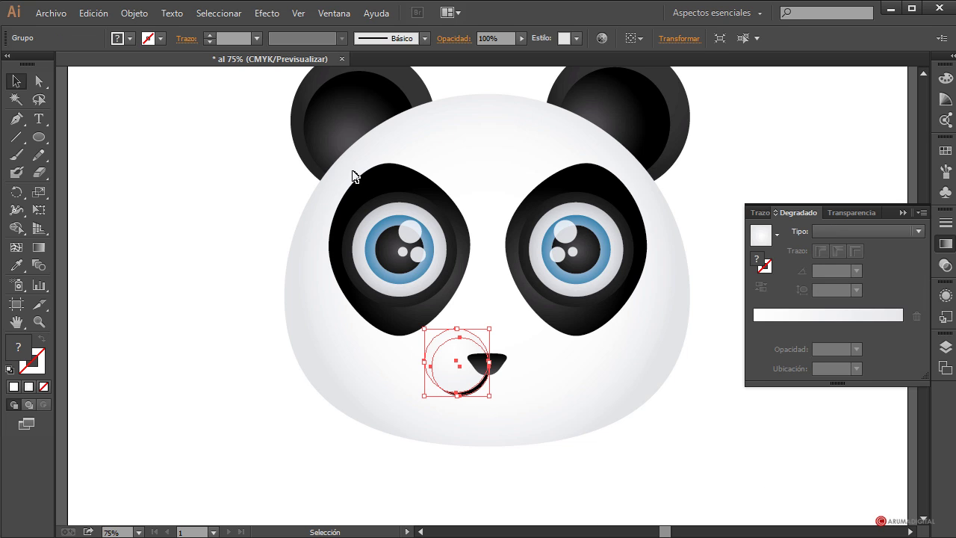
pyautogui.click(145, 13)
pyautogui.moveTo(152, 30)
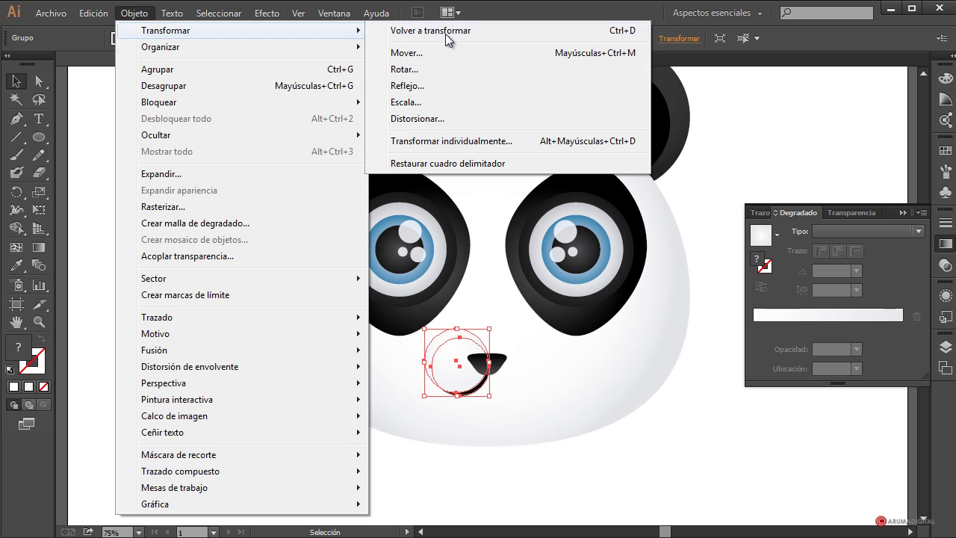
pyautogui.click(411, 86)
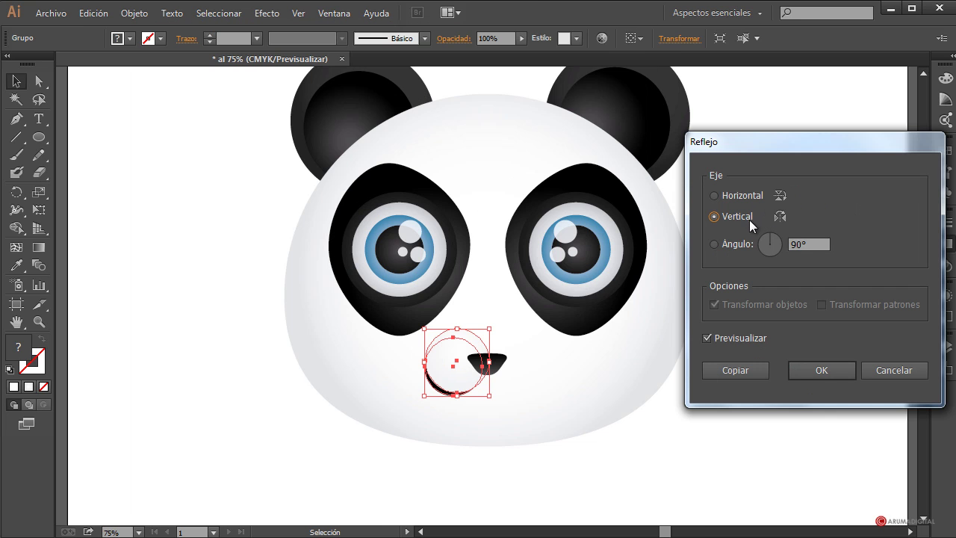
pyautogui.click(766, 370)
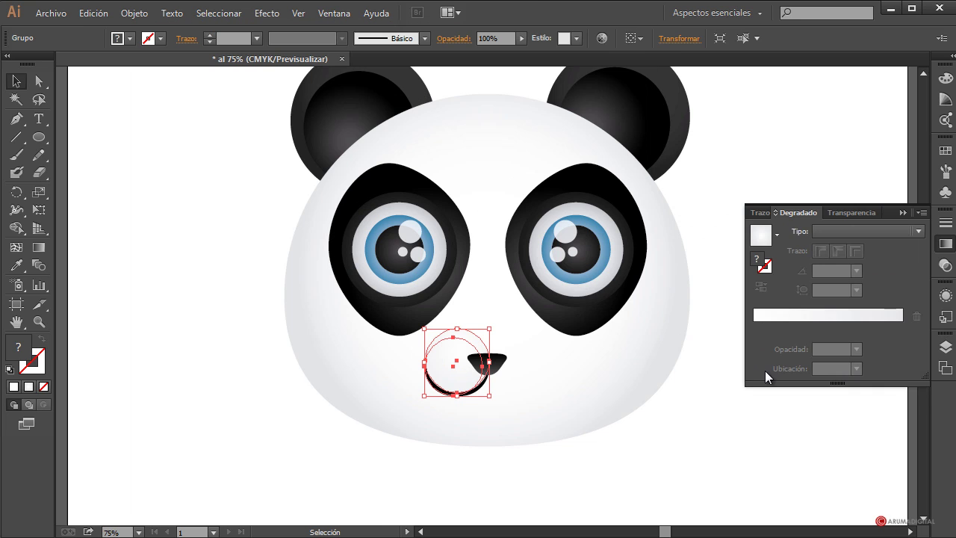
pyautogui.moveTo(469, 375); pyautogui.dragTo(526, 375)
pyautogui.click(662, 444)
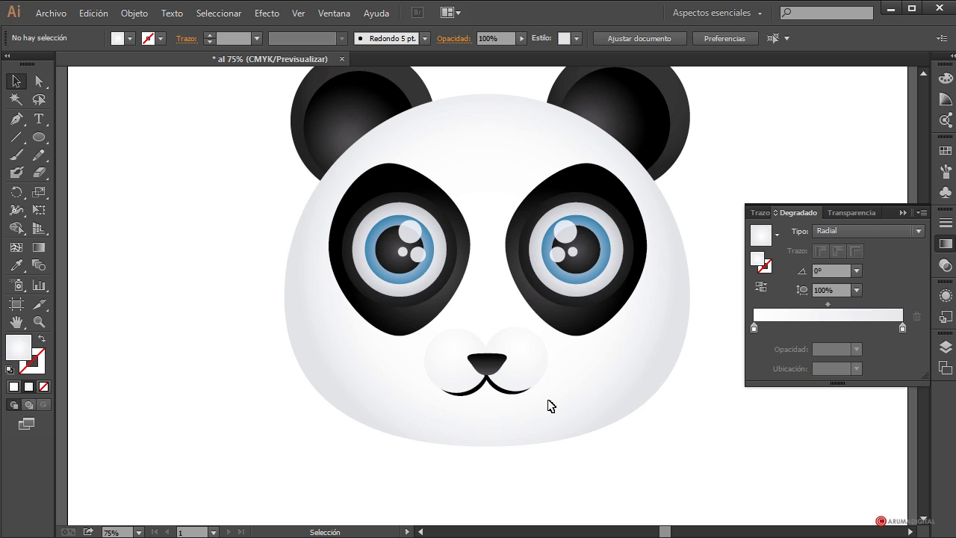
# Draw a tall narrow ellipse between the eyes above the nose and square off its base by lengthening the bottom anchor's handles
pyautogui.click(40, 139)
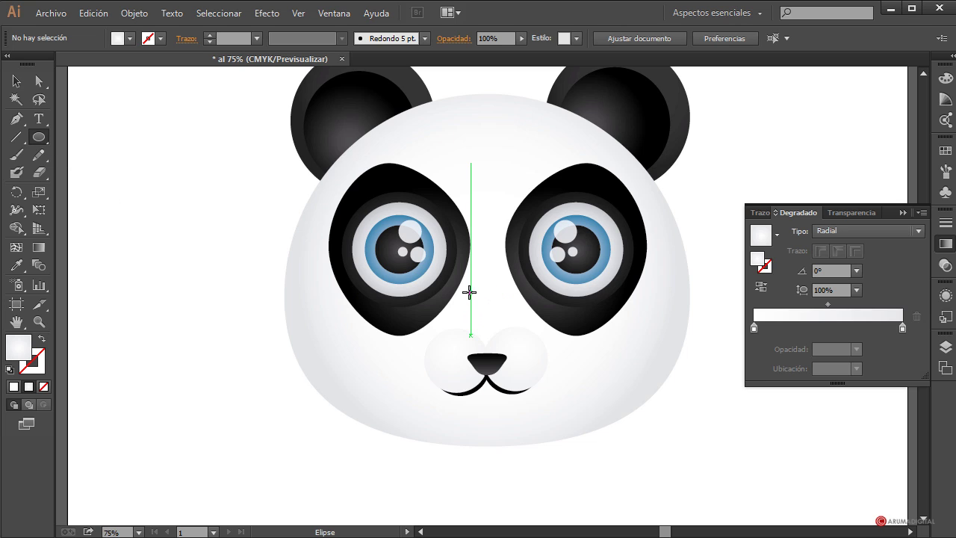
pyautogui.moveTo(470, 274); pyautogui.dragTo(503, 345)
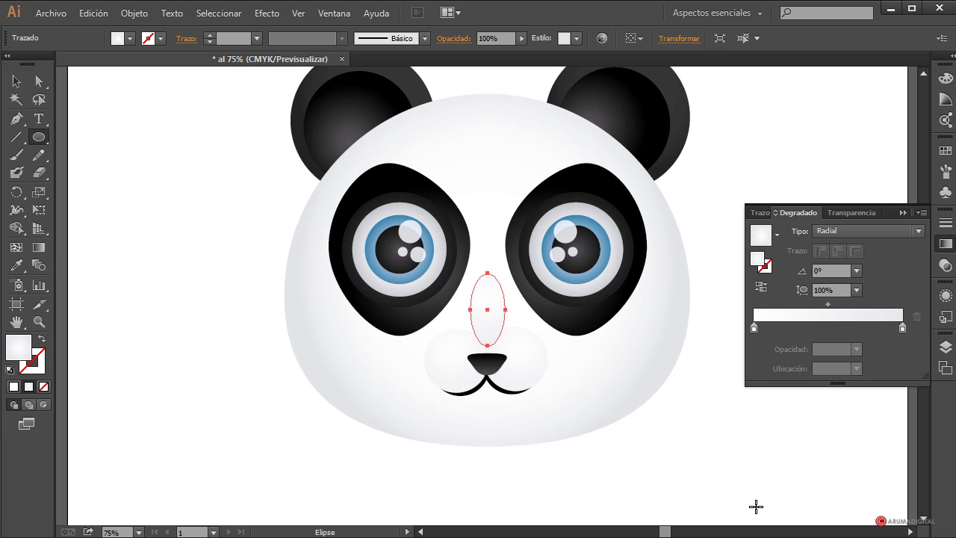
pyautogui.click(40, 84)
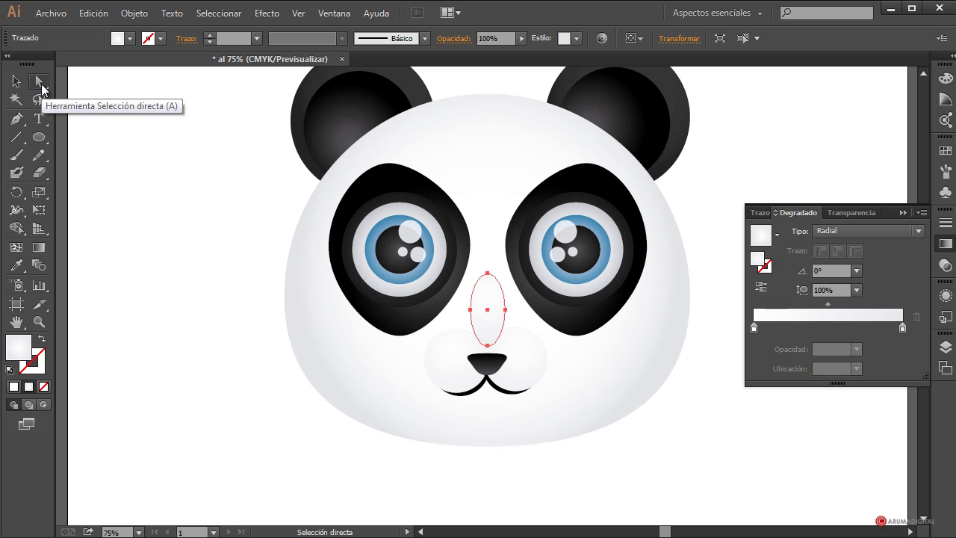
pyautogui.click(488, 346)
pyautogui.moveTo(499, 351); pyautogui.dragTo(464, 346)
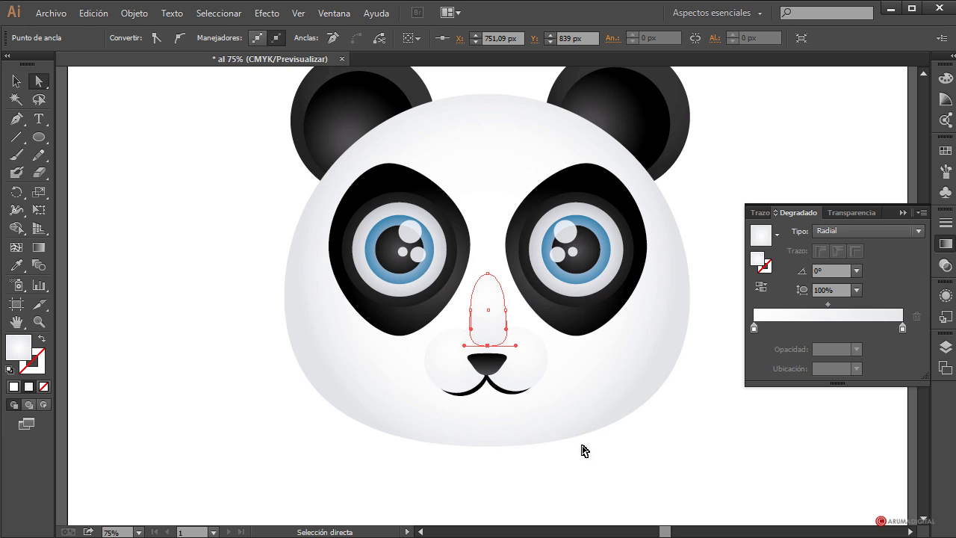
pyautogui.click(16, 81)
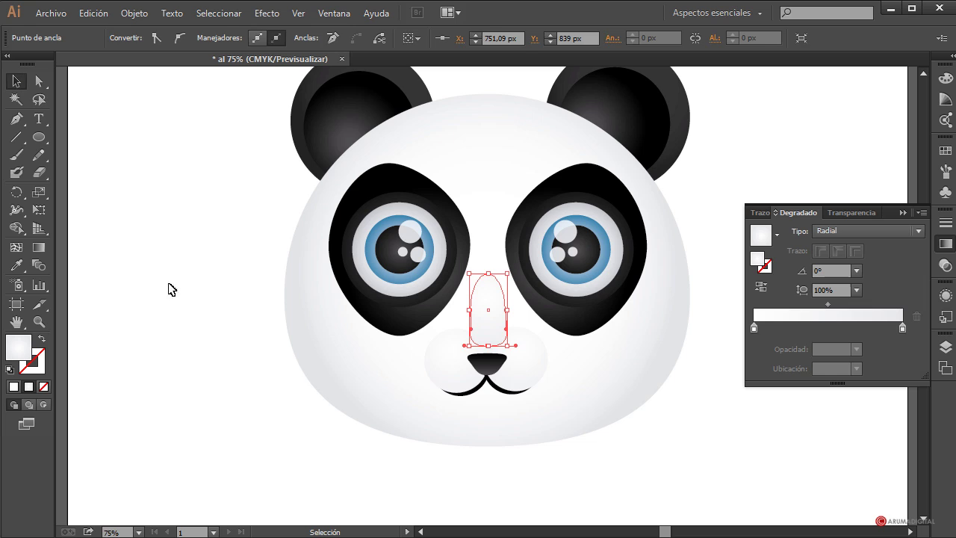
pyautogui.click(176, 291)
# Fill the nose bridge shape with a linear gradient at 90° from white to grey at 30% K, and deselect it
pyautogui.click(493, 321)
pyautogui.click(885, 229)
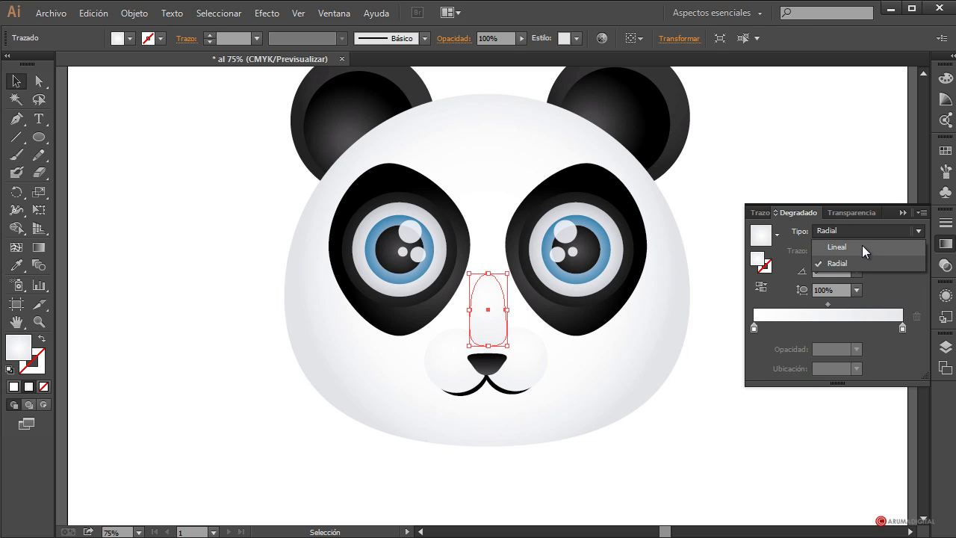
pyautogui.click(851, 245)
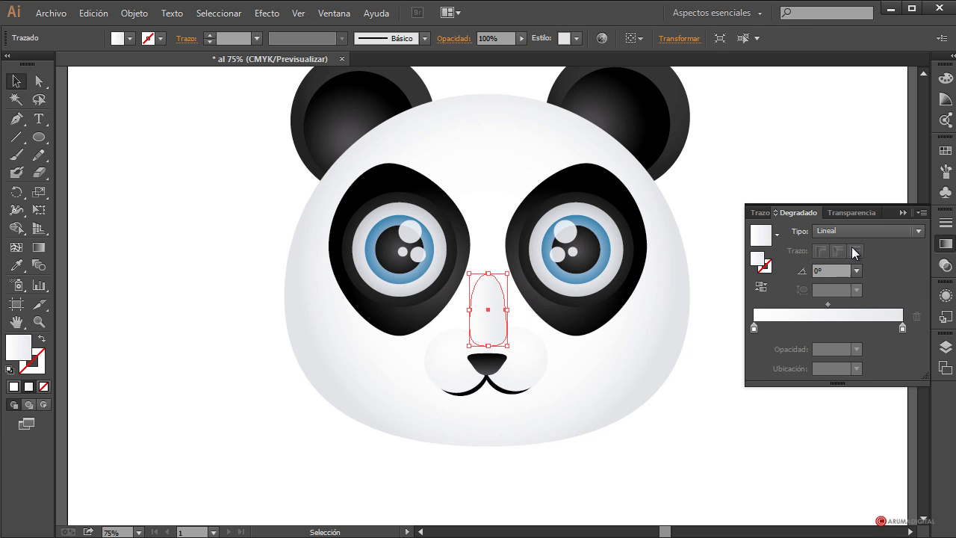
pyautogui.doubleClick(902, 328)
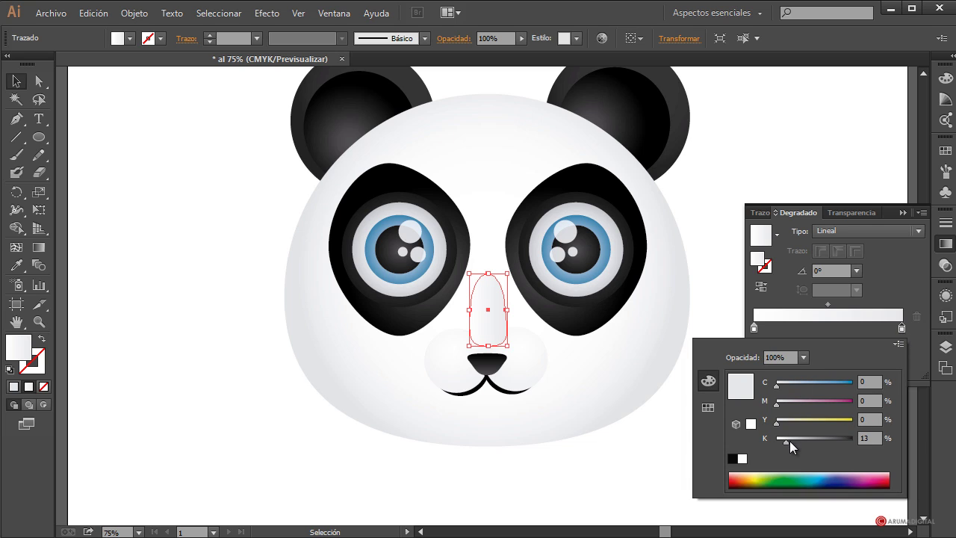
pyautogui.moveTo(790, 441); pyautogui.dragTo(802, 442)
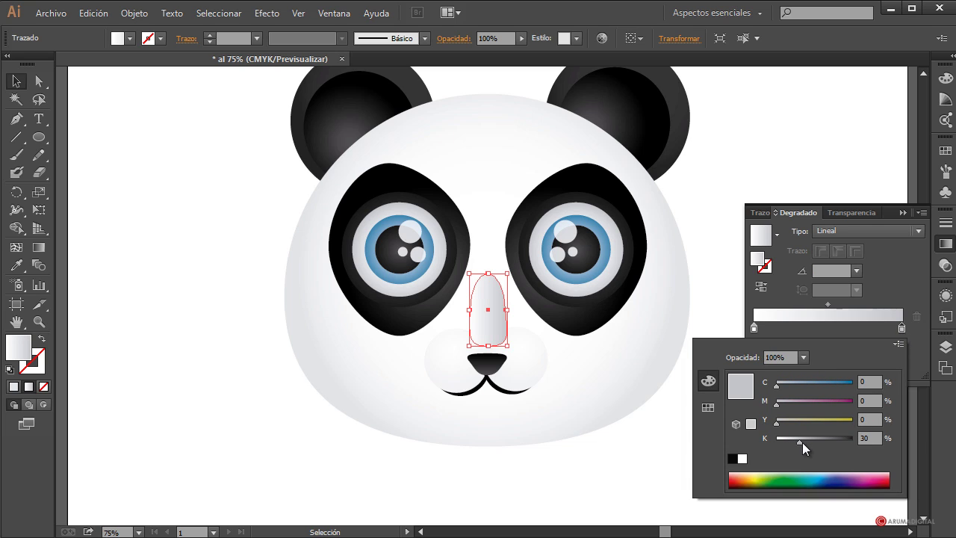
pyautogui.click(857, 273)
pyautogui.click(876, 358)
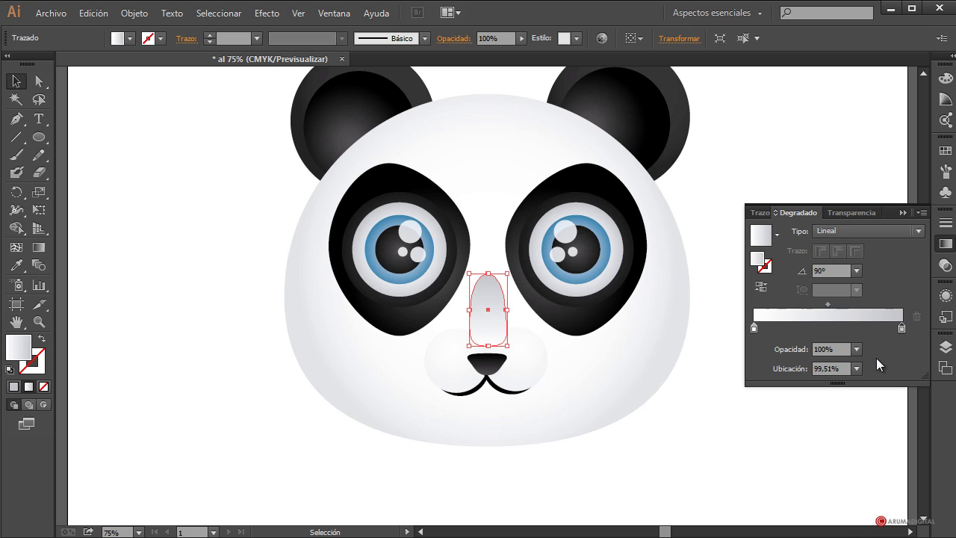
pyautogui.click(660, 452)
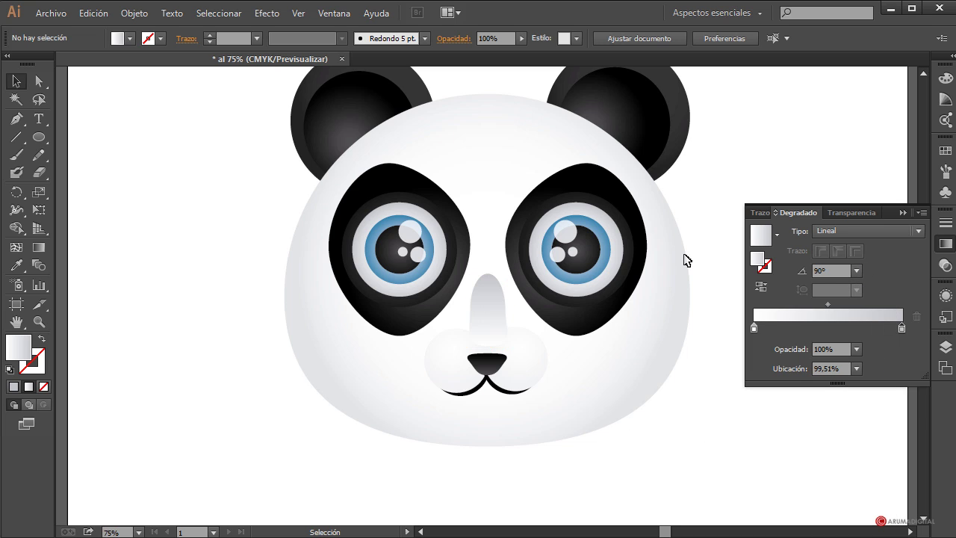
# Lower the nose bridge shape's opacity to 28% and deselect it
pyautogui.click(499, 320)
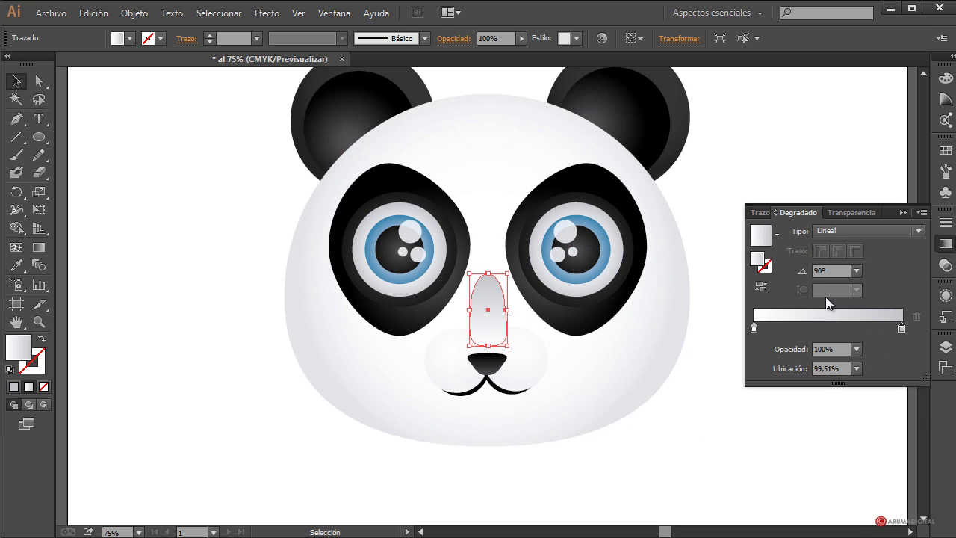
pyautogui.click(522, 39)
pyautogui.moveTo(523, 52); pyautogui.dragTo(490, 53)
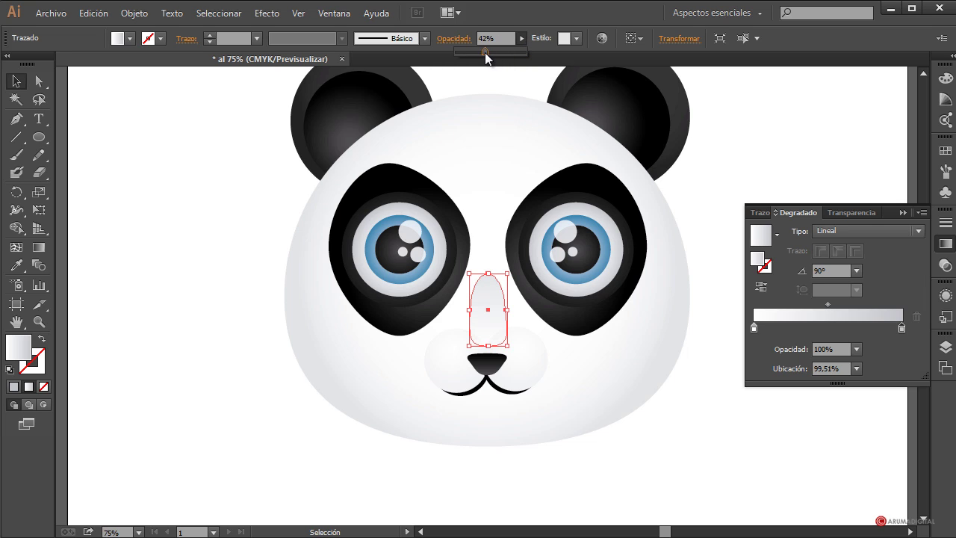
pyautogui.click(712, 439)
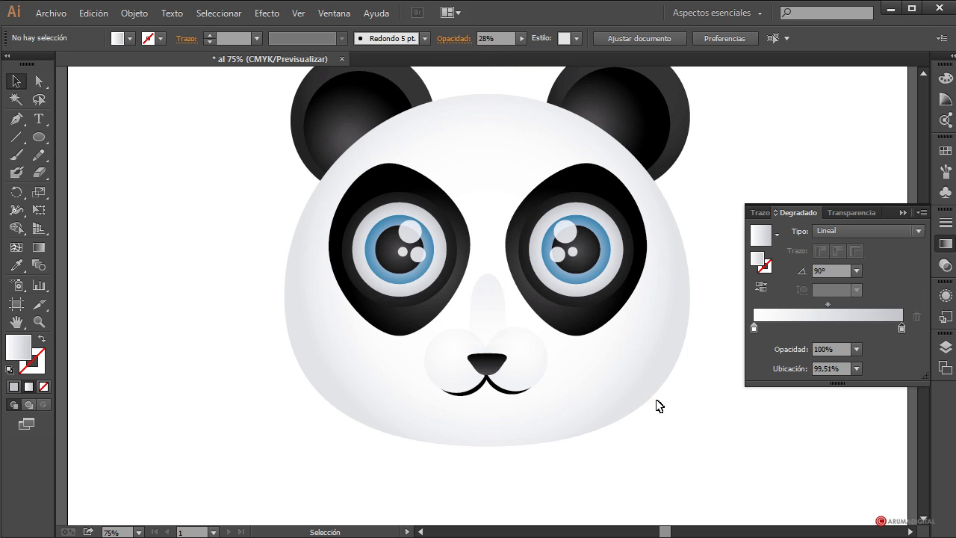
# Raise the nose bridge shape's opacity to 44% and shorten its linear gradient to span the top to just past the middle
pyautogui.click(490, 312)
pyautogui.moveTo(521, 41); pyautogui.dragTo(486, 51)
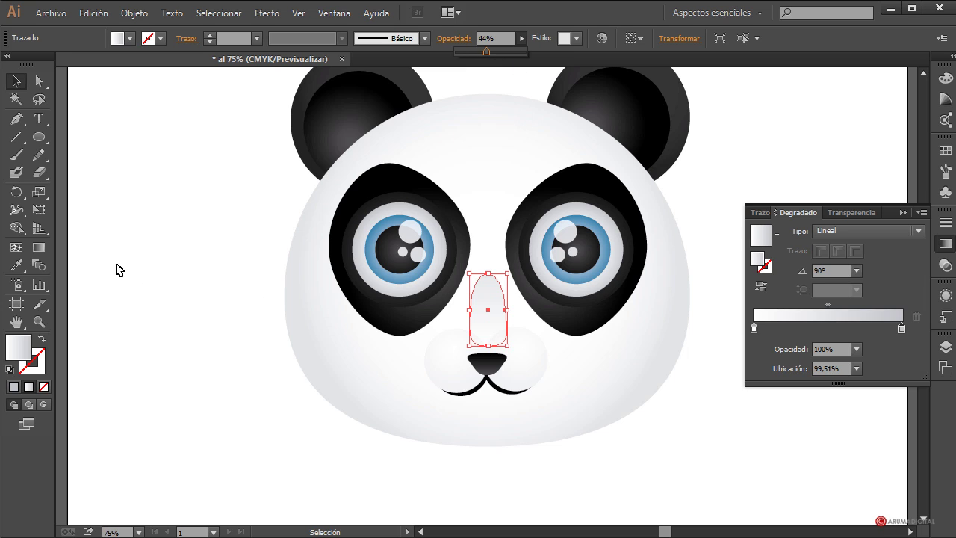
pyautogui.click(39, 249)
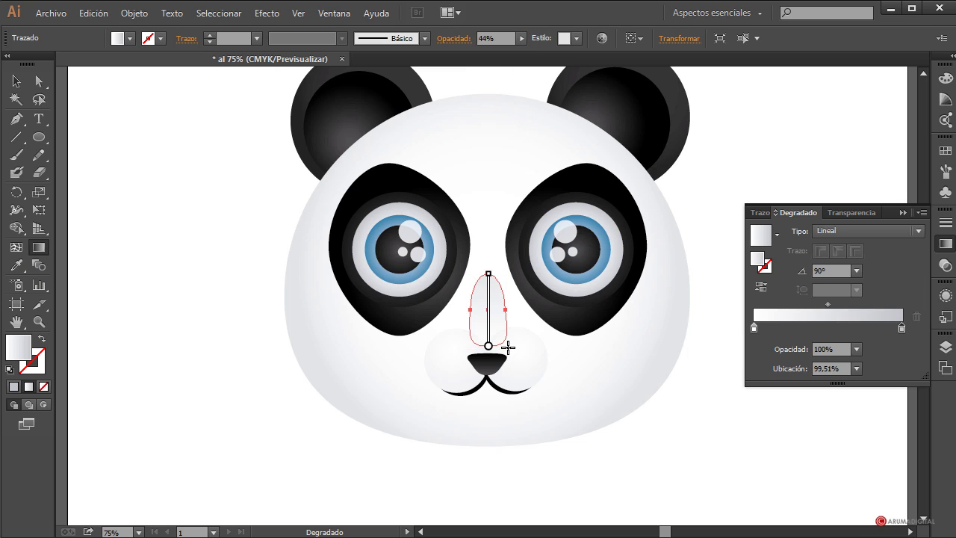
pyautogui.moveTo(490, 340); pyautogui.dragTo(490, 316)
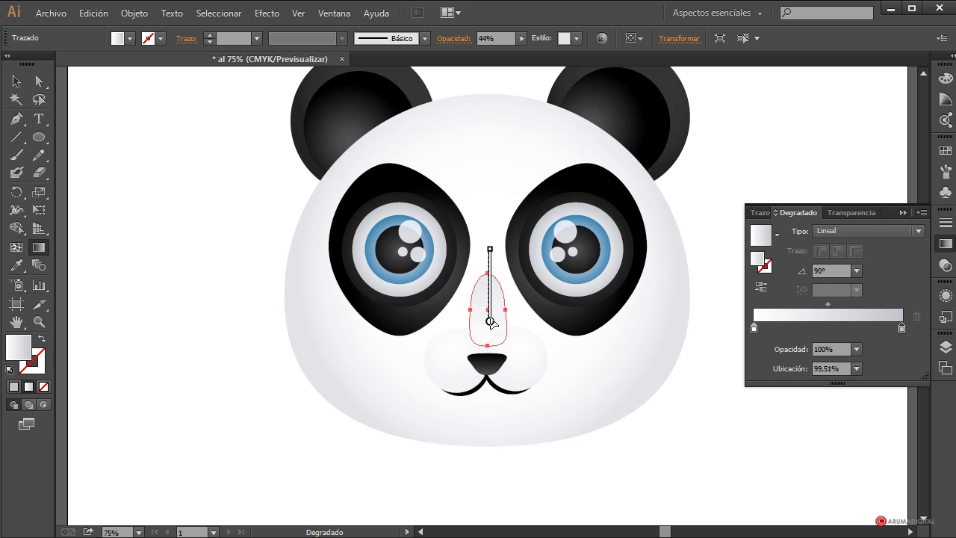
pyautogui.moveTo(490, 251)
pyautogui.mouseDown()
pyautogui.moveTo(490, 298)
pyautogui.moveTo(489, 275)
pyautogui.mouseUp()
pyautogui.moveTo(490, 323); pyautogui.dragTo(489, 315)
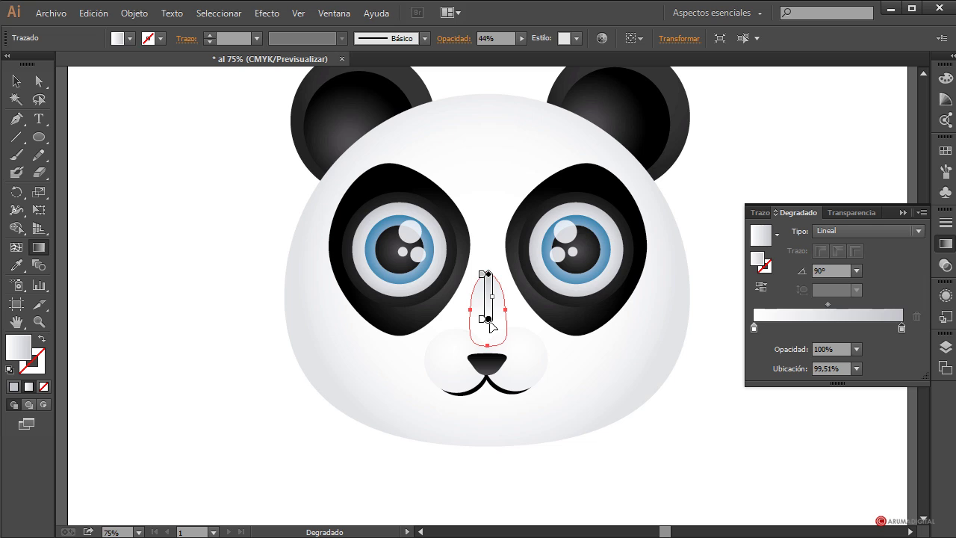
pyautogui.click(16, 80)
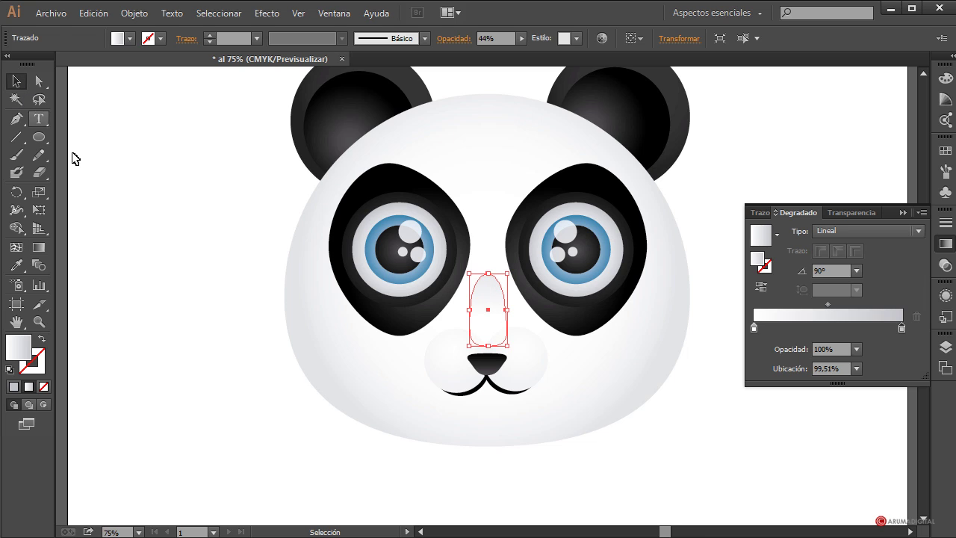
pyautogui.click(252, 431)
# Shift the nose bridge's shortened gradient downward so it ends near the shape's base, and deselect the shape
pyautogui.click(498, 322)
pyautogui.click(39, 247)
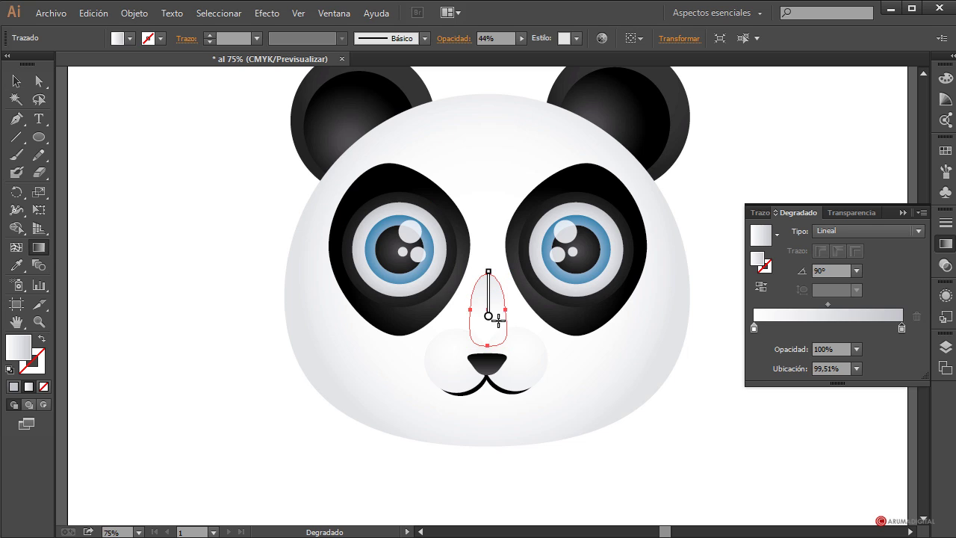
pyautogui.moveTo(490, 315); pyautogui.dragTo(489, 335)
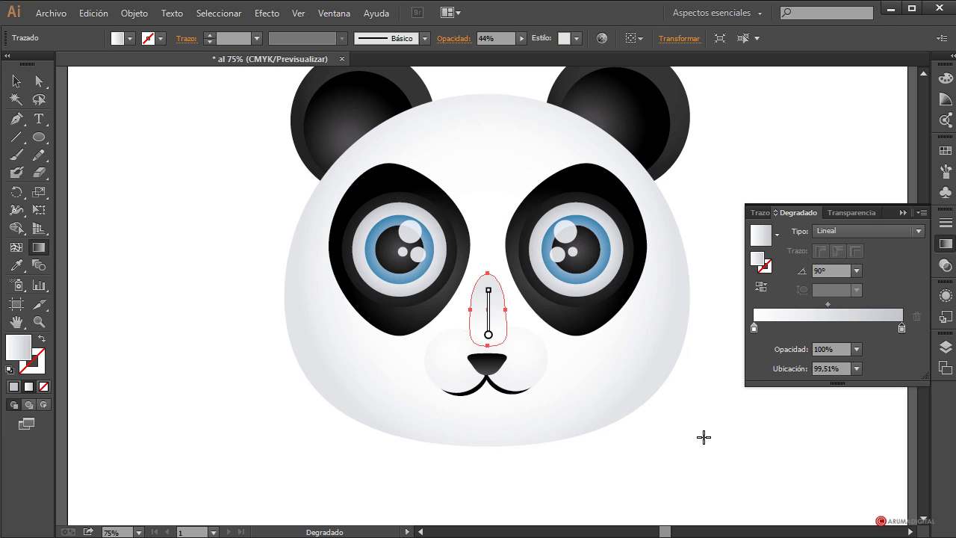
pyautogui.click(17, 81)
pyautogui.click(115, 205)
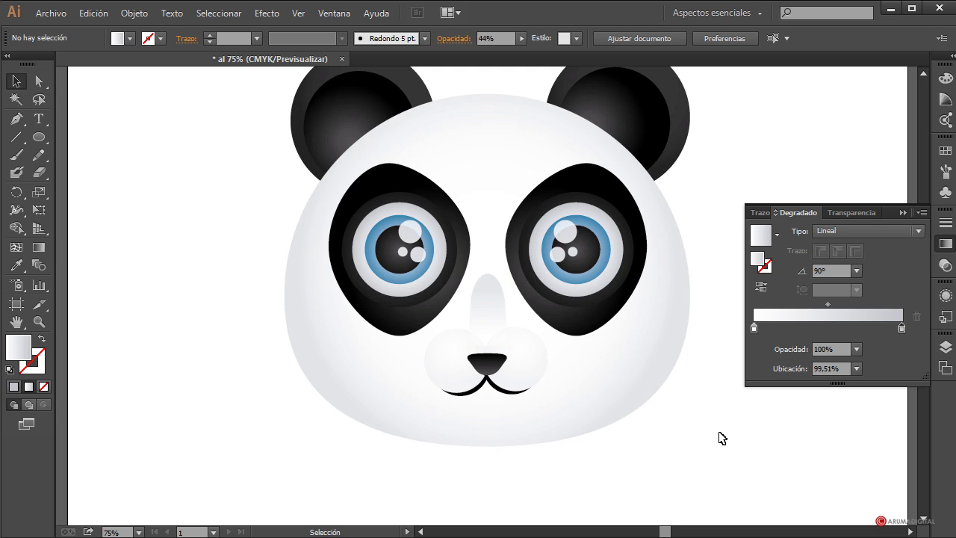
# Create a new layer, move it beneath Capa 1 and Capa 2, and lock Capa 2
pyautogui.click(112, 532)
pyautogui.write('50')
pyautogui.press('Return')
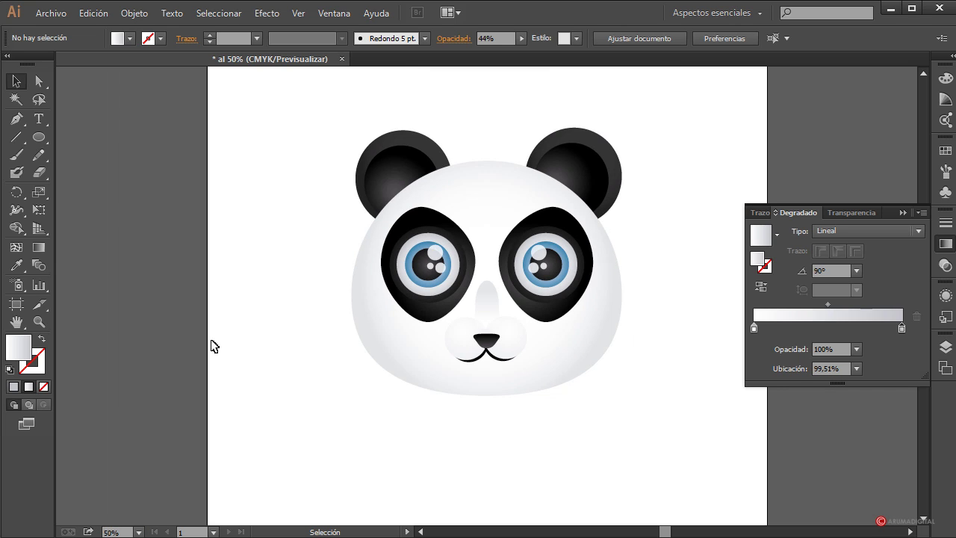
pyautogui.click(120, 532)
pyautogui.write('25')
pyautogui.press('Return')
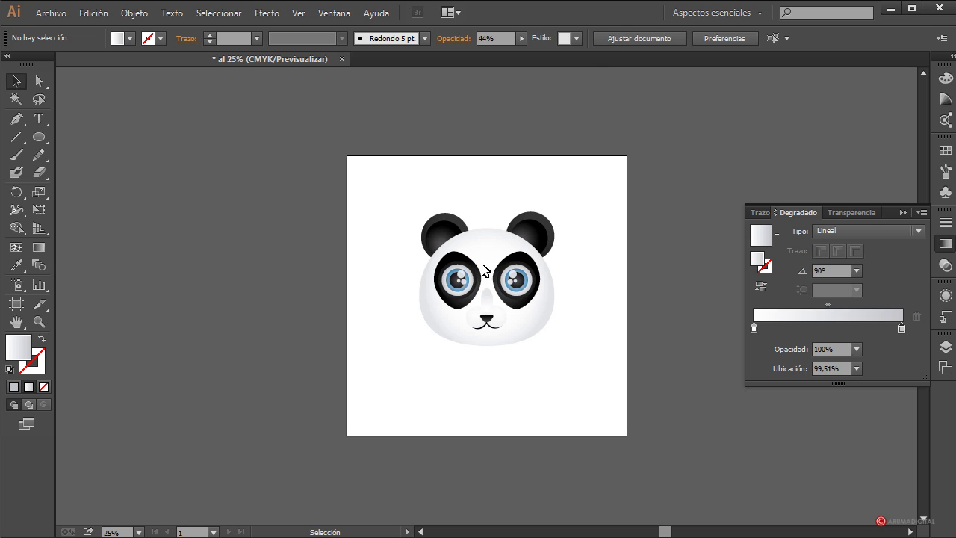
pyautogui.click(902, 211)
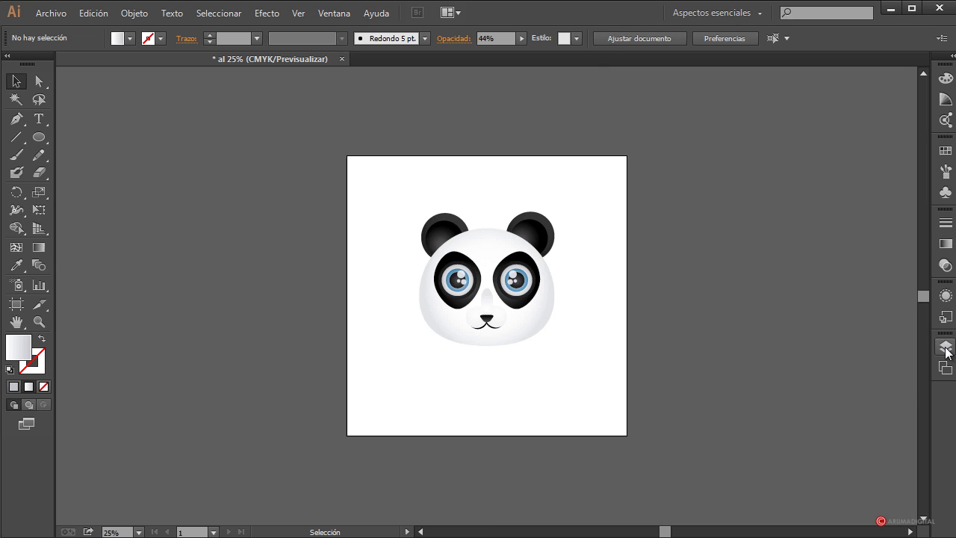
pyautogui.click(945, 347)
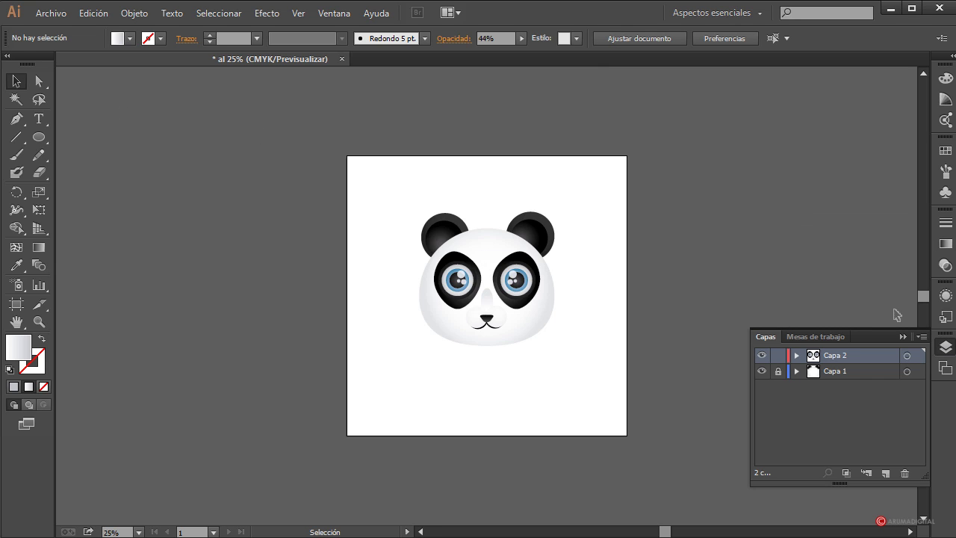
pyautogui.click(885, 473)
pyautogui.moveTo(845, 354); pyautogui.dragTo(851, 397)
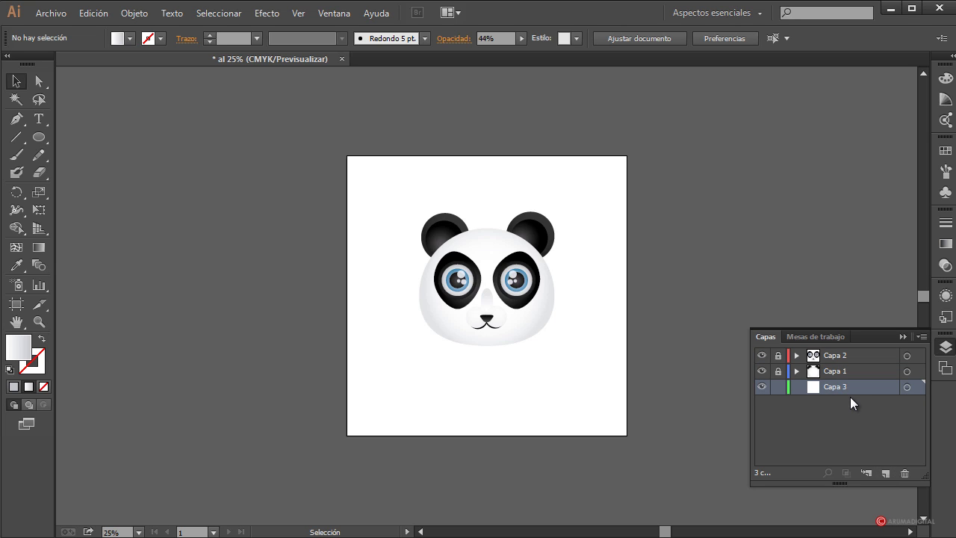
# Draw a background rectangle on the new bottom layer that covers the whole artboard from corner to corner
pyautogui.click(39, 137)
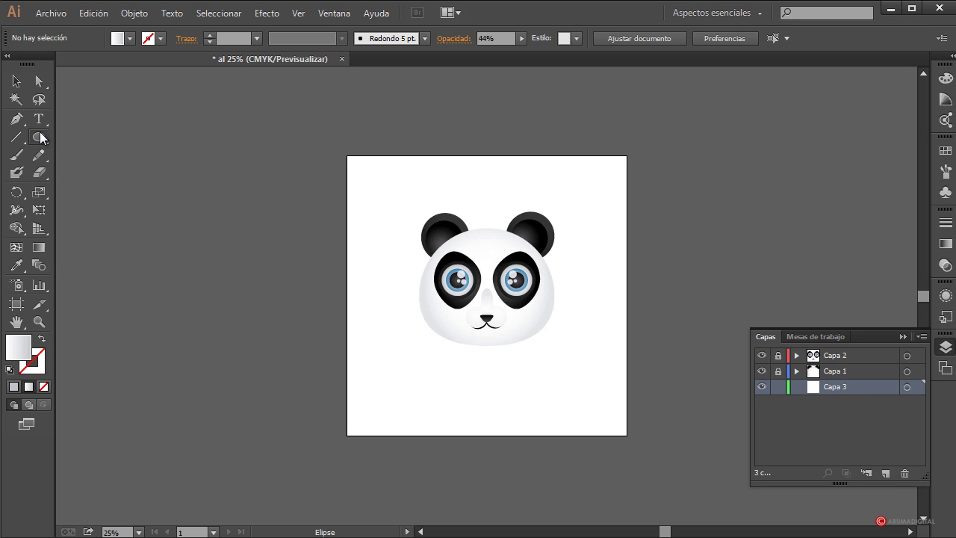
pyautogui.click(89, 136)
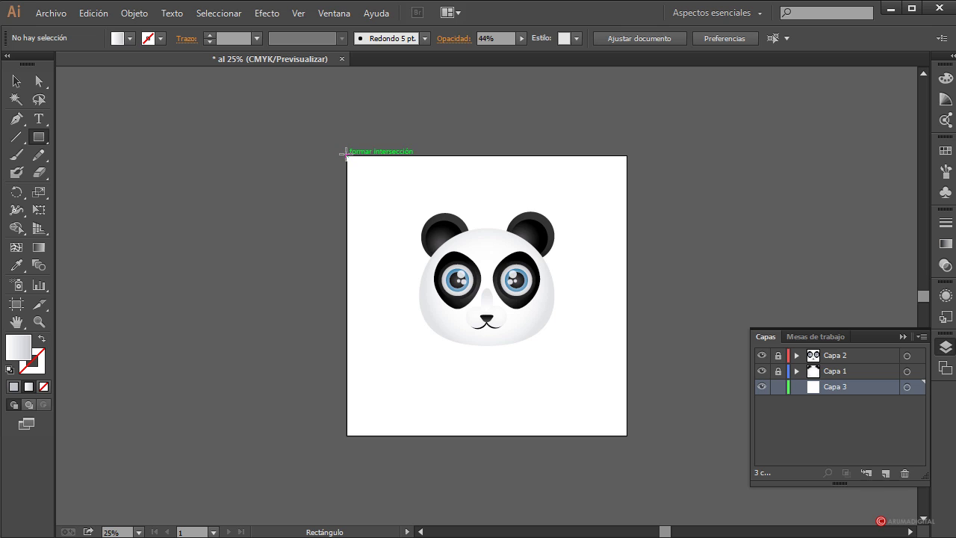
pyautogui.moveTo(347, 155); pyautogui.dragTo(626, 435)
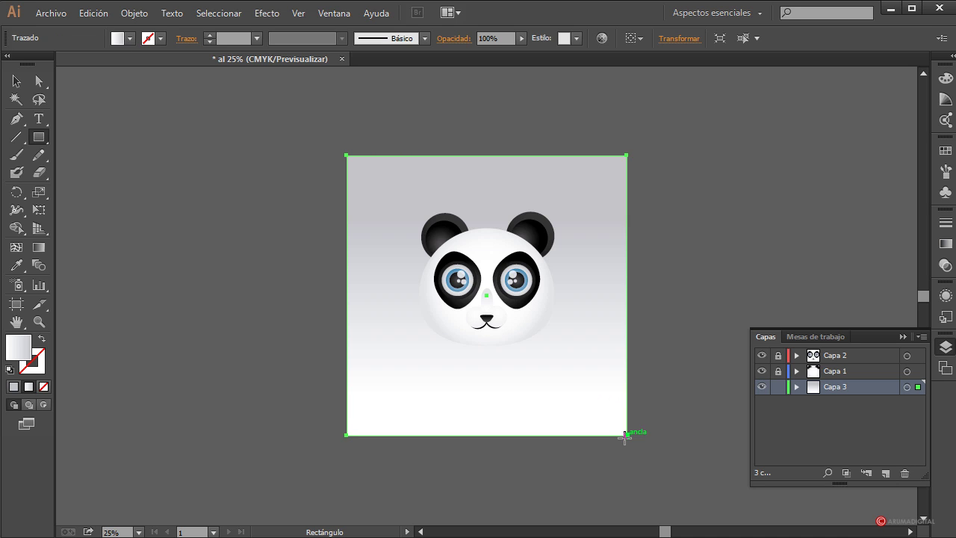
# Change the background rectangle's gradient to radial and set its outer stop to the dark green swatch after trying orange
pyautogui.click(945, 245)
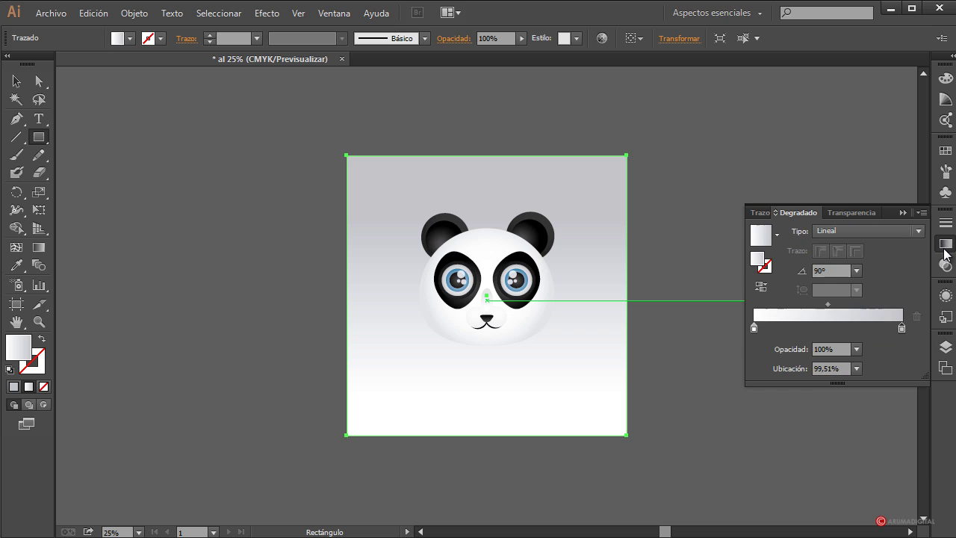
pyautogui.click(858, 234)
pyautogui.click(847, 263)
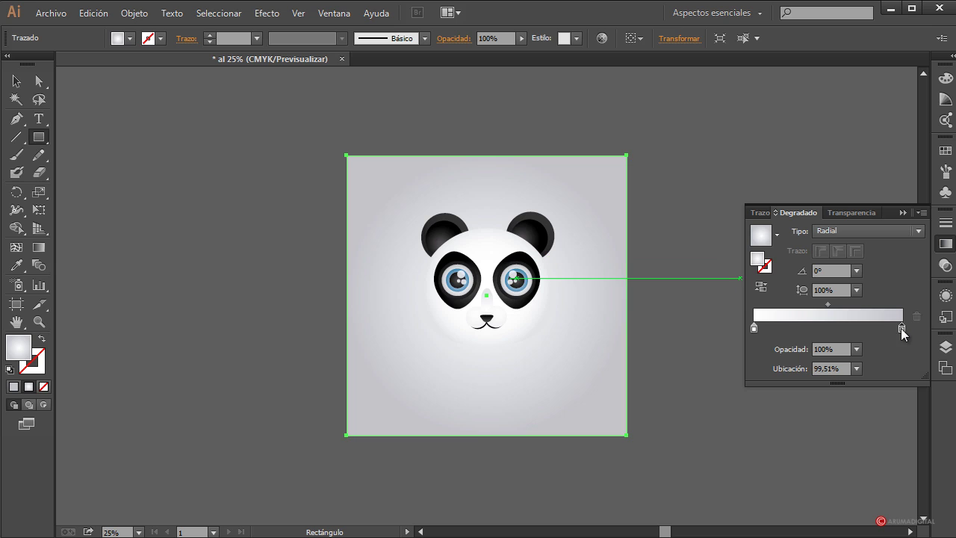
pyautogui.doubleClick(901, 329)
pyautogui.click(708, 407)
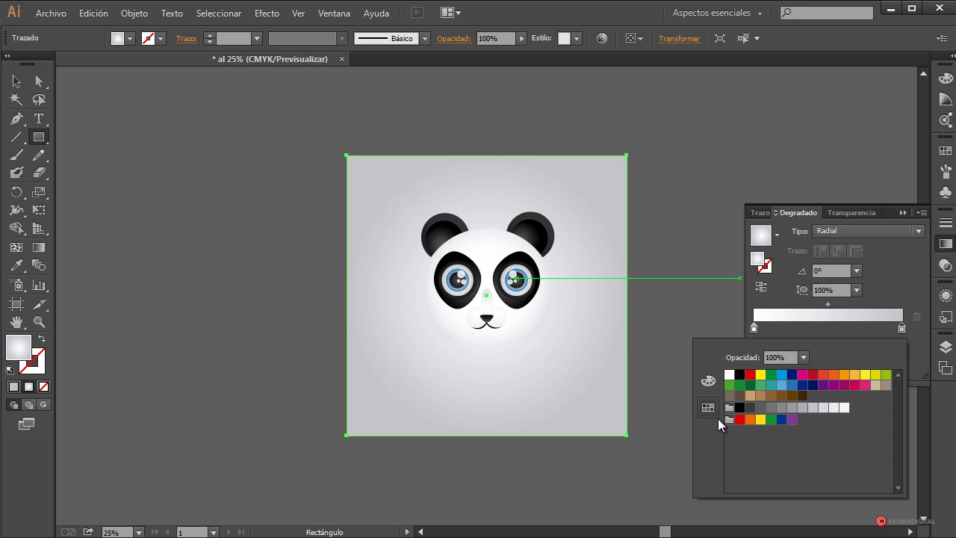
pyautogui.click(834, 375)
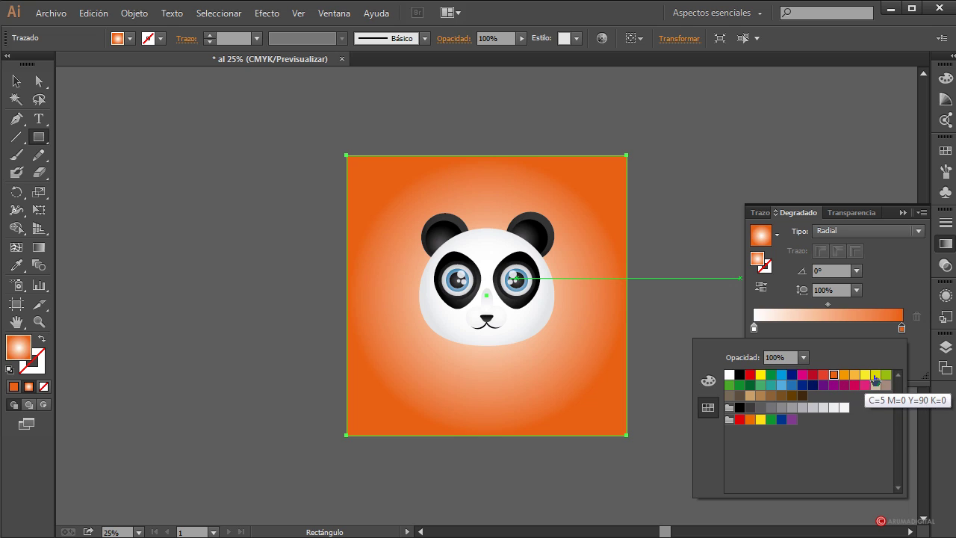
pyautogui.click(740, 386)
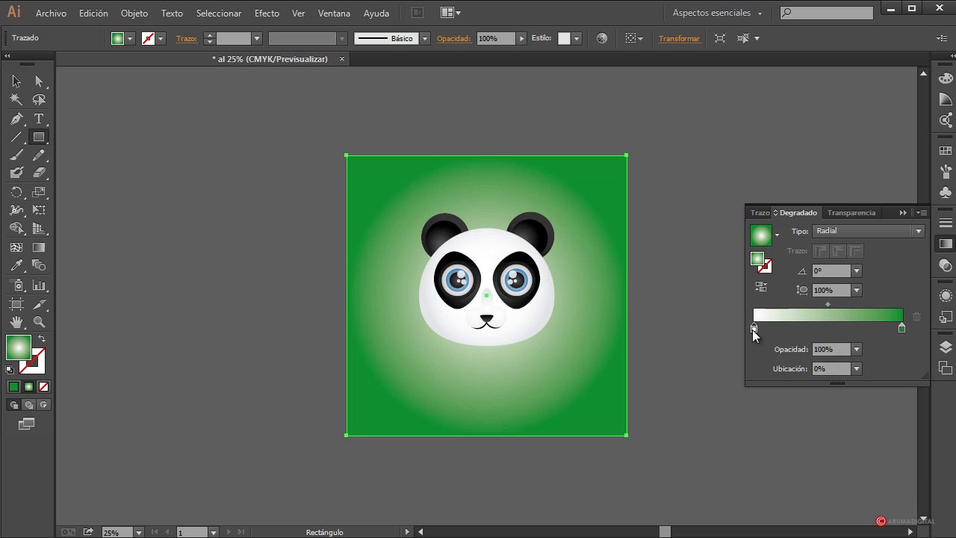
# Set the background gradient's inner stop to a soft light green of C=50, M=0, Y=72, K=0
pyautogui.doubleClick(752, 329)
pyautogui.click(886, 375)
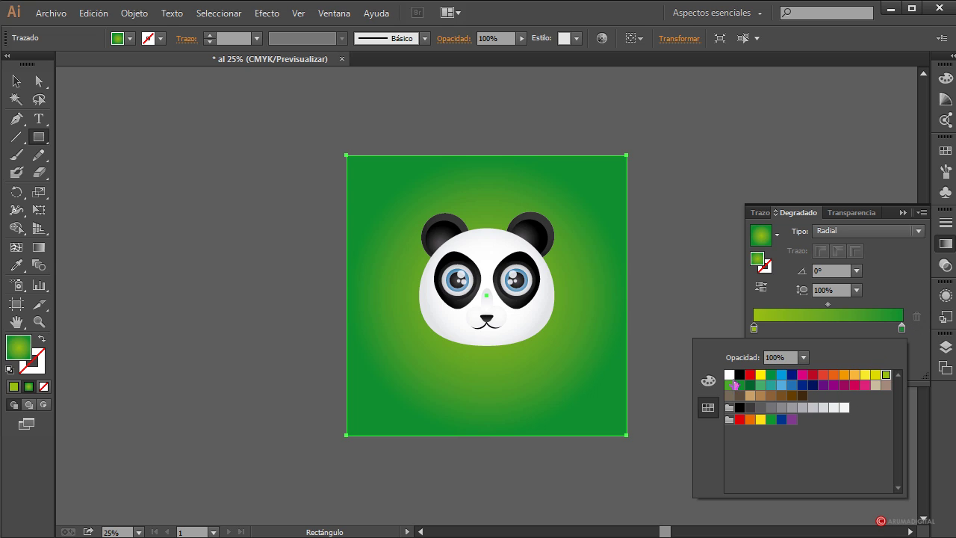
pyautogui.click(708, 381)
pyautogui.moveTo(853, 421); pyautogui.dragTo(830, 422)
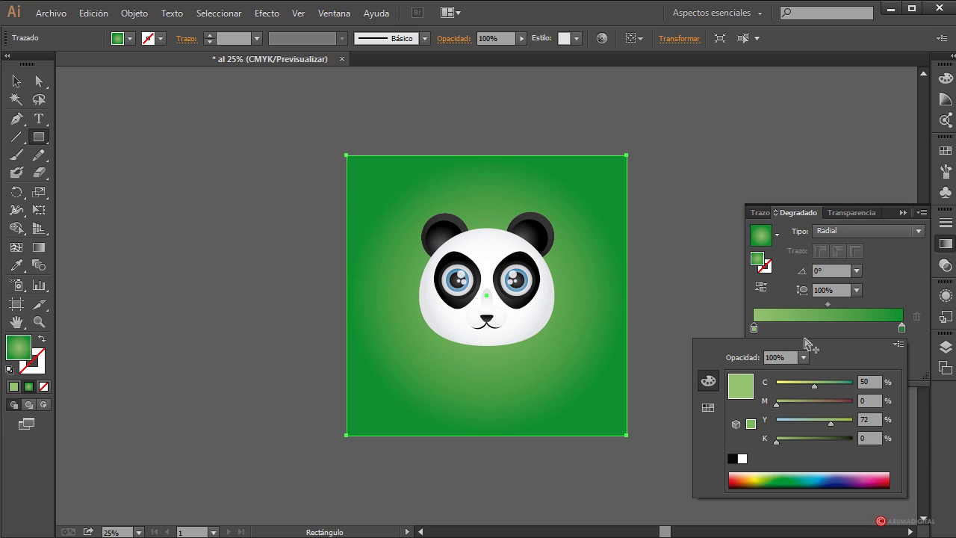
# Mute the background gradient's outer stop to a bluish green of about C=76, M=19, Y=70, K=6, and deselect the rectangle
pyautogui.click(902, 331)
pyautogui.doubleClick(902, 329)
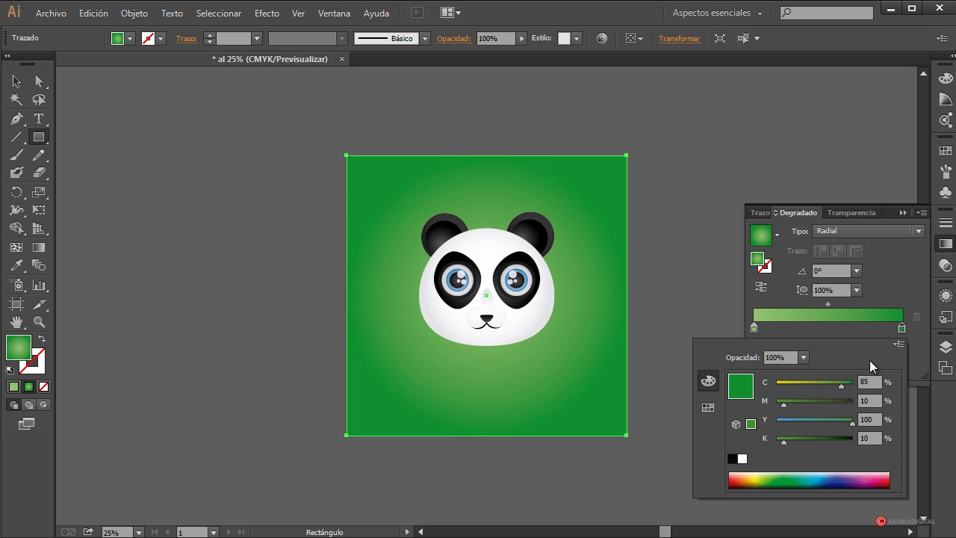
pyautogui.click(835, 420)
pyautogui.click(790, 404)
pyautogui.click(782, 441)
pyautogui.click(836, 385)
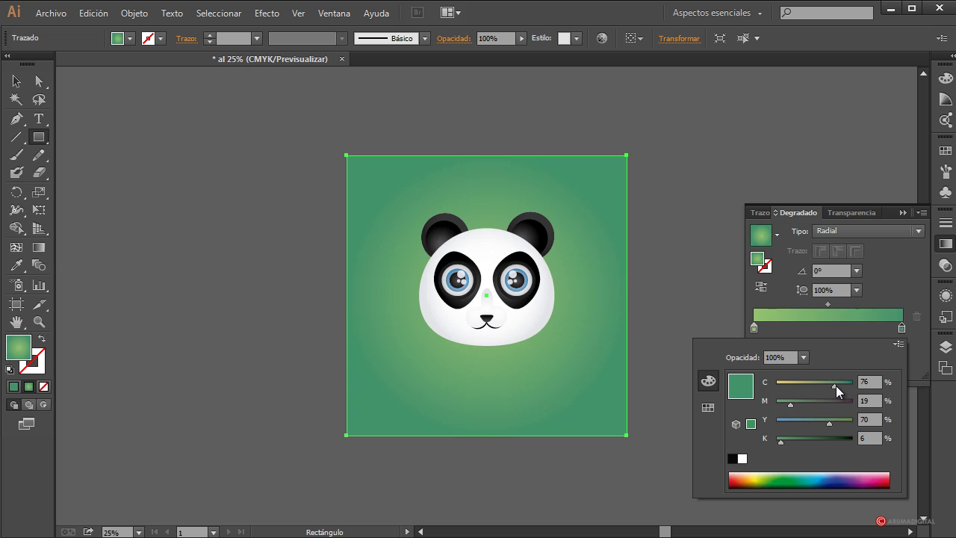
pyautogui.click(32, 86)
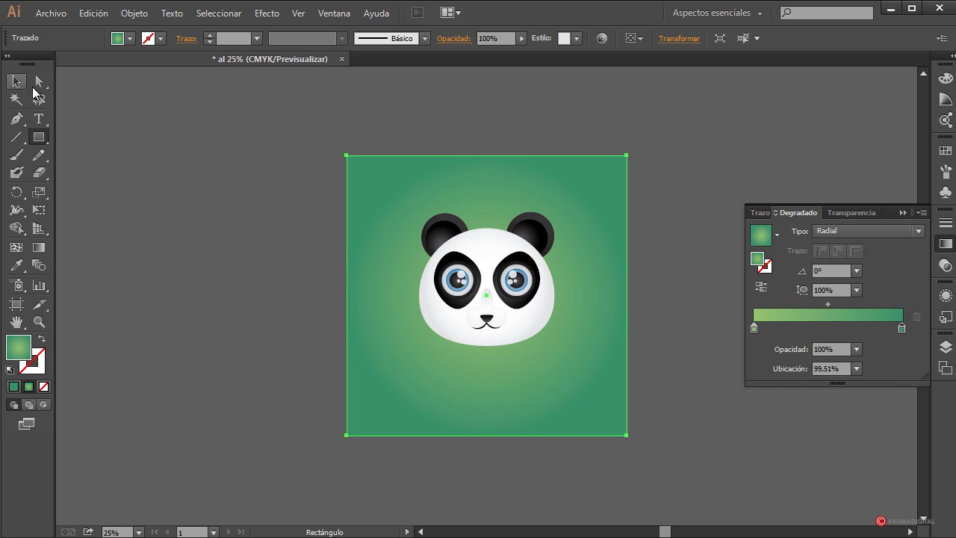
pyautogui.click(15, 81)
pyautogui.click(687, 180)
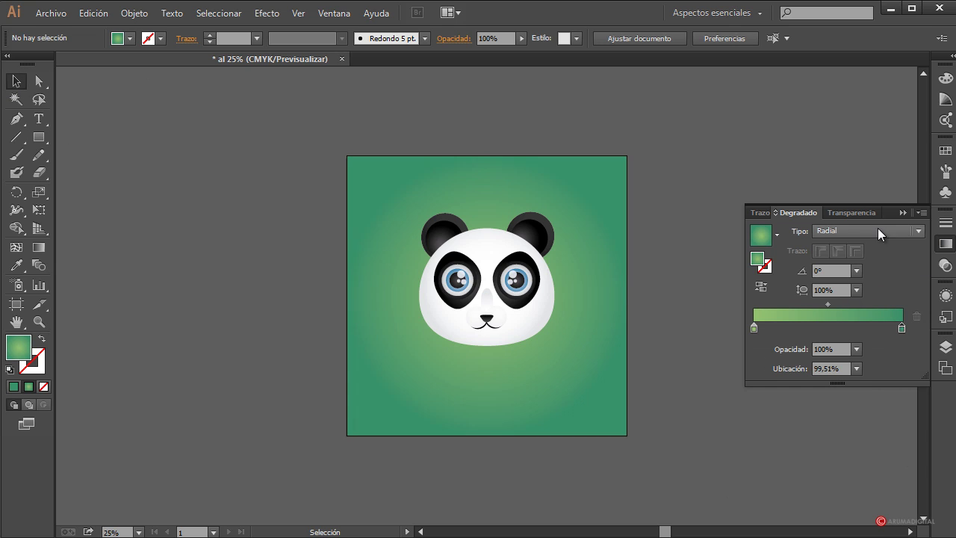
# Examine the panda head against the green background at 50% zoom
pyautogui.click(903, 214)
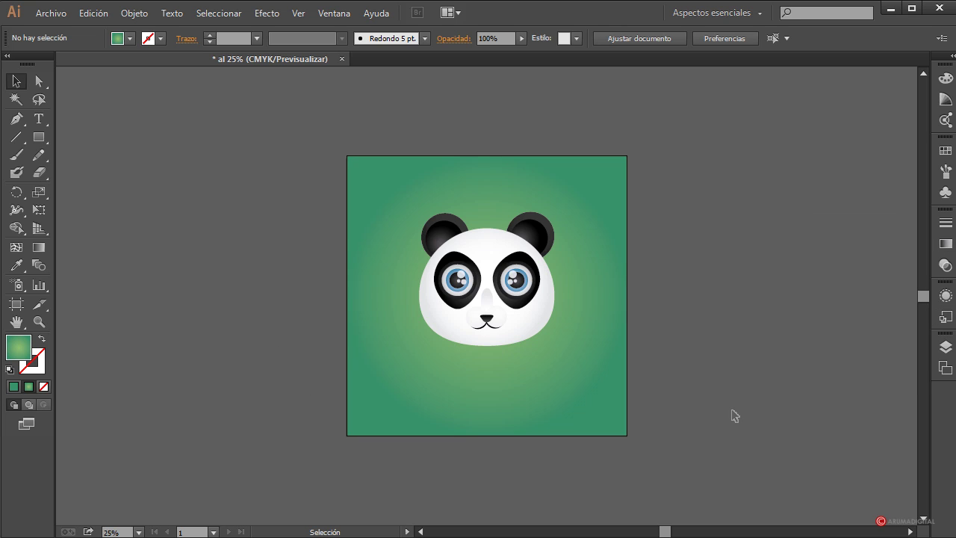
pyautogui.click(124, 531)
pyautogui.write('50')
pyautogui.press('Return')
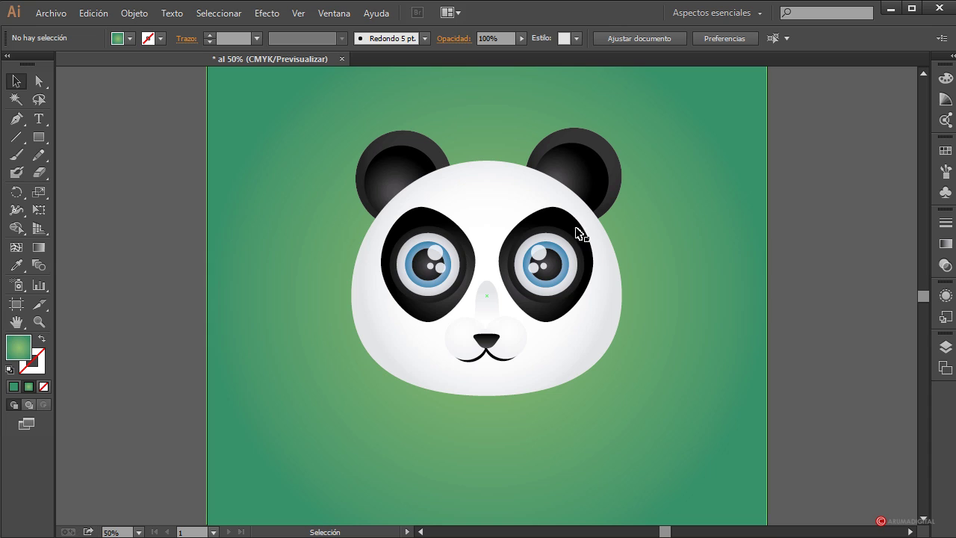